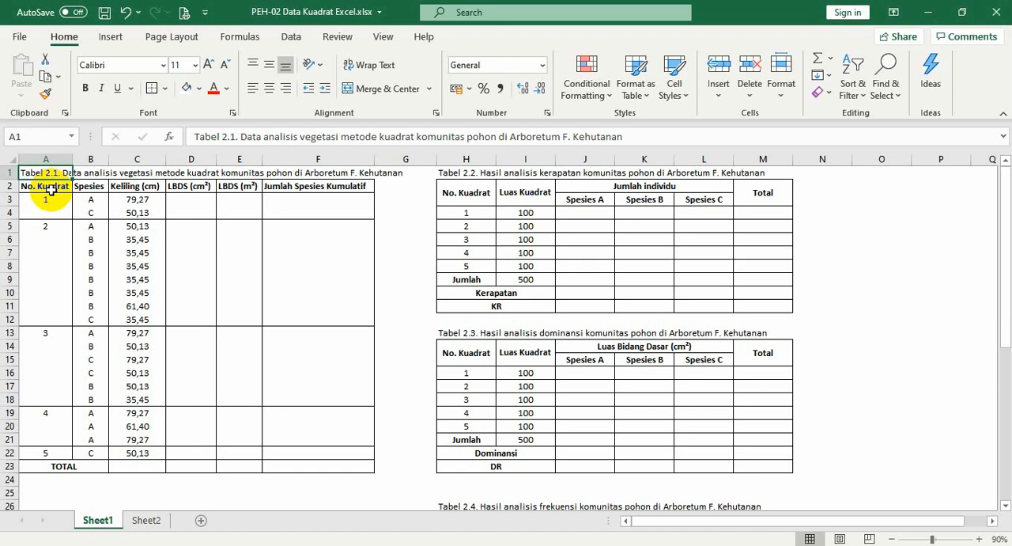
Examine the quadrat number, species and circumference (Keliling) columns of Table 2.1
{"action": "left_click", "coordinate": [51, 190]}
{"action": "left_click", "coordinate": [47, 202]}
{"action": "left_click", "coordinate": [51, 227]}
{"action": "left_click", "coordinate": [44, 333]}
{"action": "left_click", "coordinate": [56, 412]}
{"action": "left_click", "coordinate": [54, 448]}
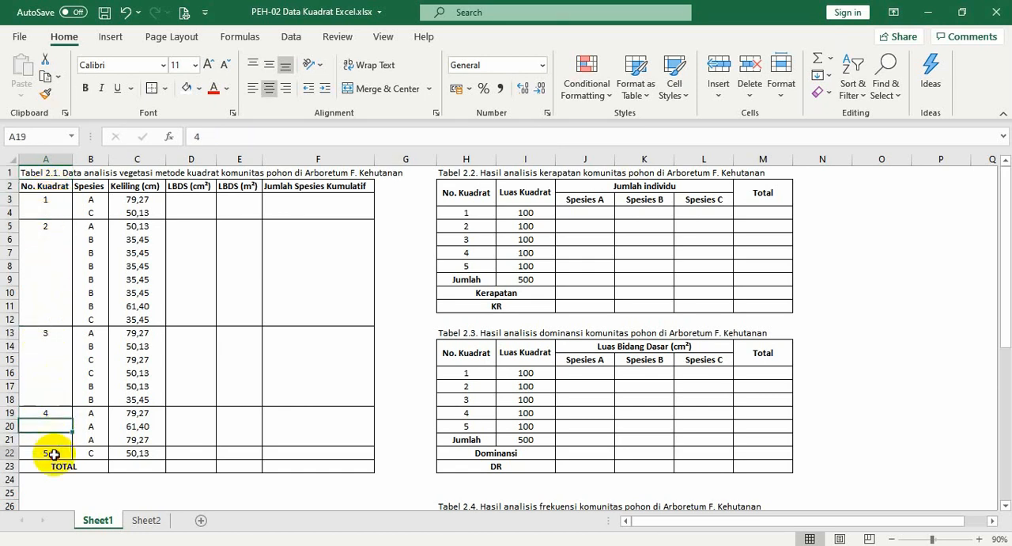
{"action": "left_click", "coordinate": [101, 190]}
{"action": "left_click", "coordinate": [152, 190]}
{"action": "left_click_drag", "start_coordinate": [144, 199], "coordinate": [147, 454]}
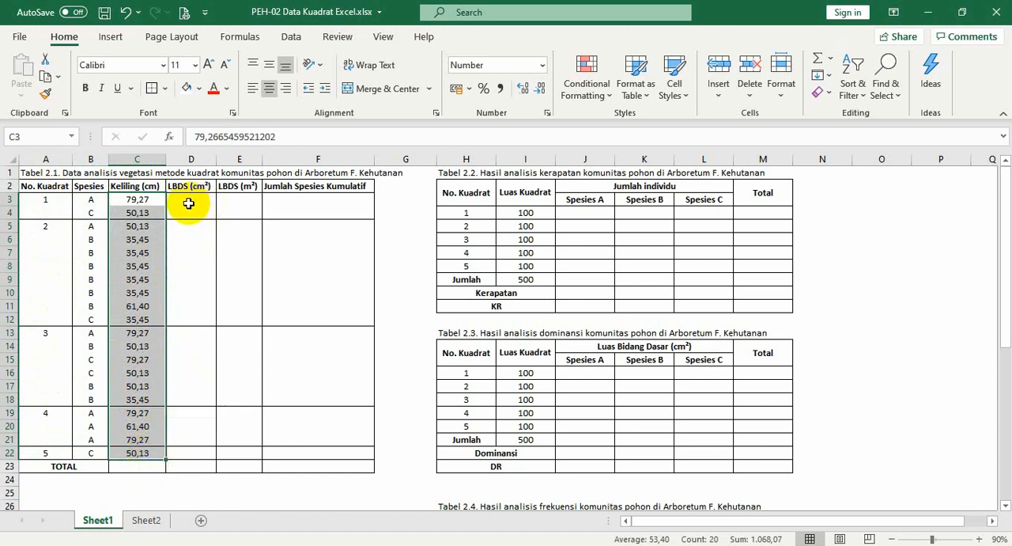
{"action": "left_click", "coordinate": [188, 204]}
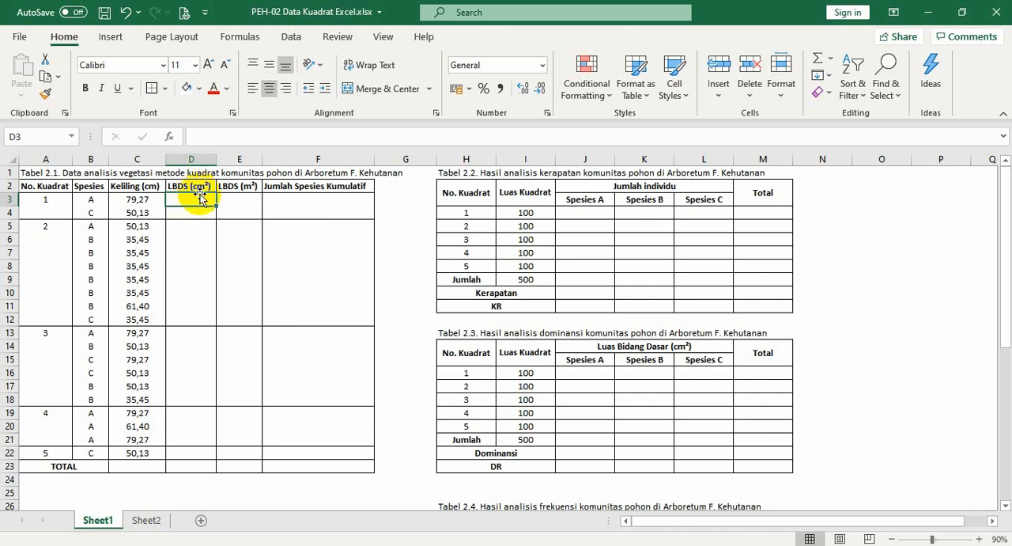
{"action": "left_click", "coordinate": [138, 199]}
{"action": "left_click", "coordinate": [144, 190]}
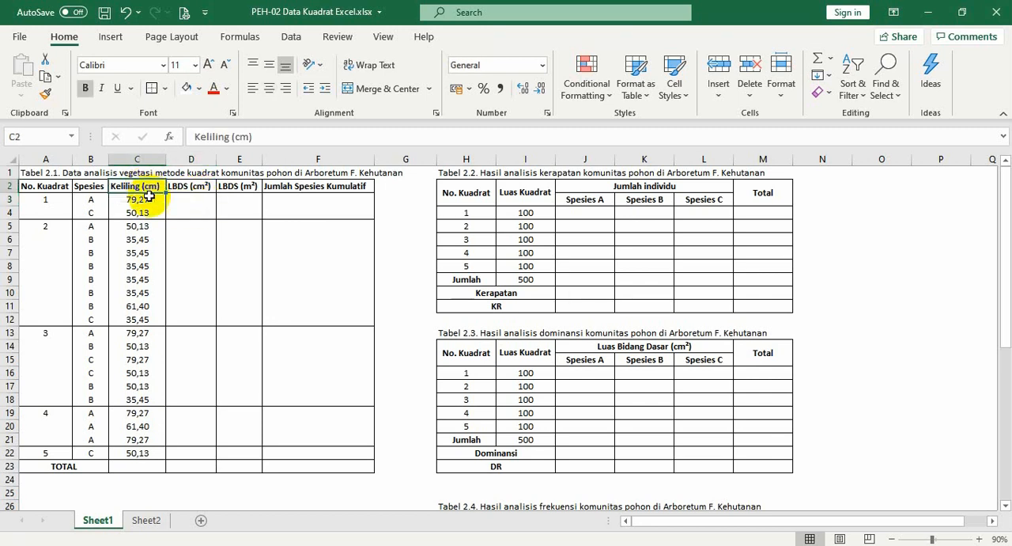
Enter the basal area formula =(C3^2)/(4*PI()) in D3 of the LBDS (cm²) column
{"action": "left_click", "coordinate": [195, 200]}
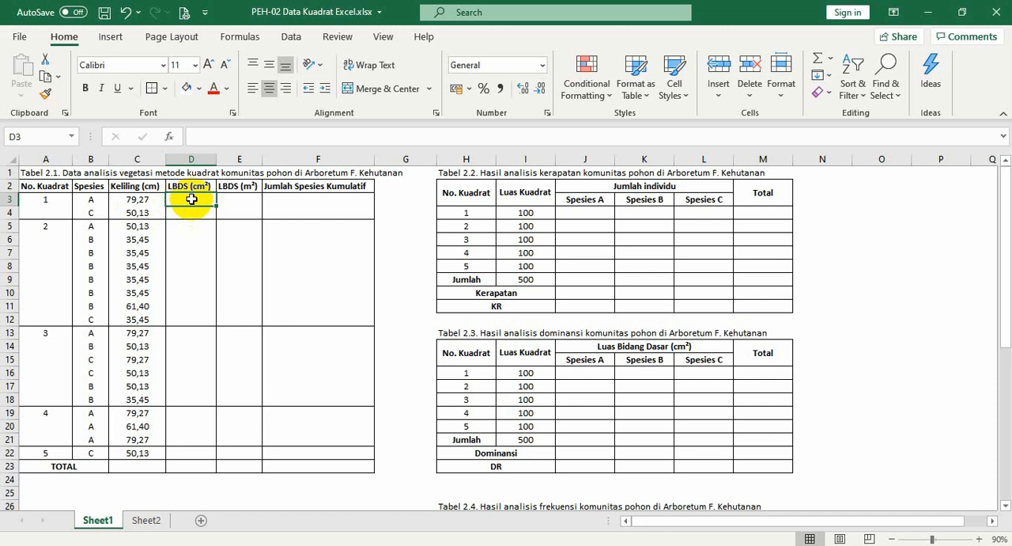
{"action": "type", "text": "="}
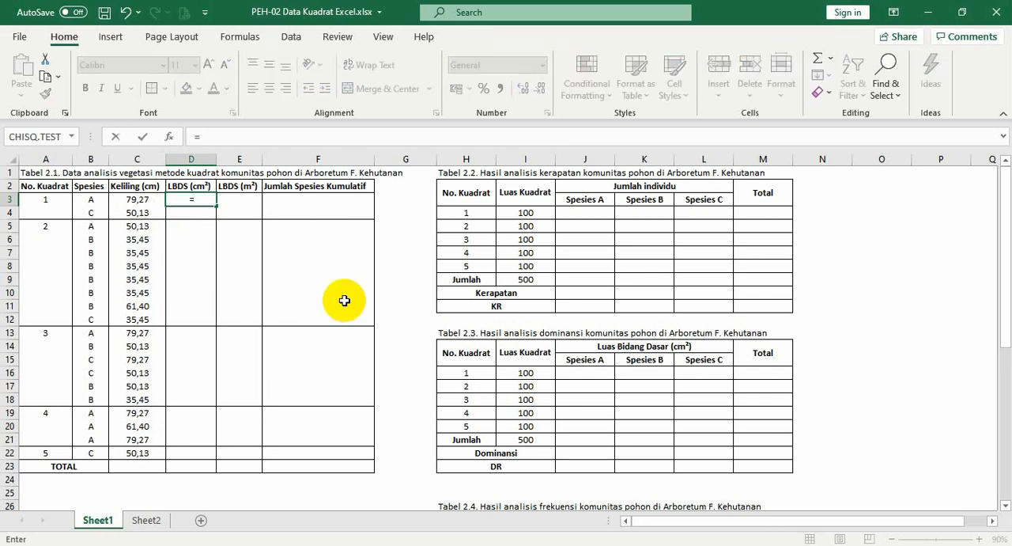
{"action": "type", "text": "("}
{"action": "left_click", "coordinate": [147, 201]}
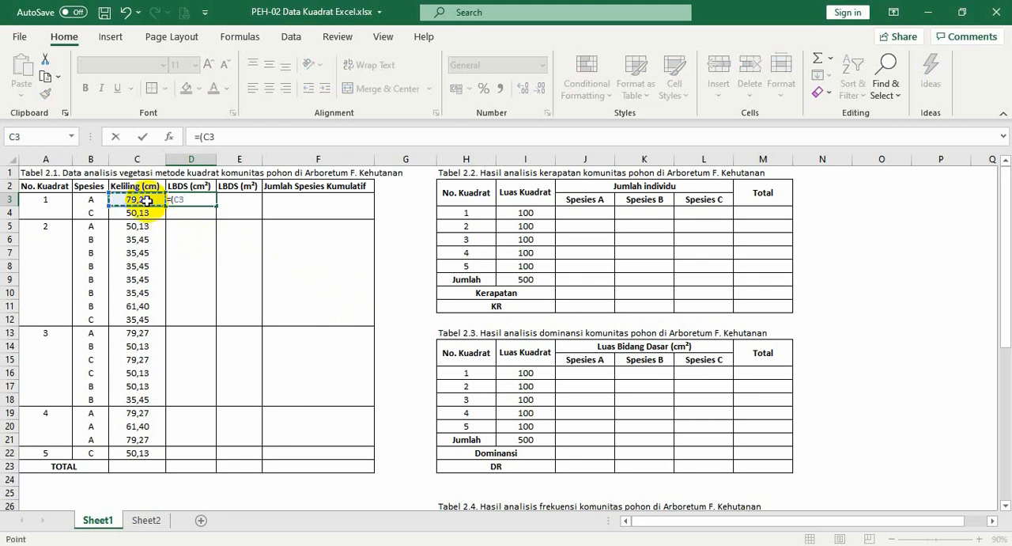
{"action": "type", "text": "^2)/(4"}
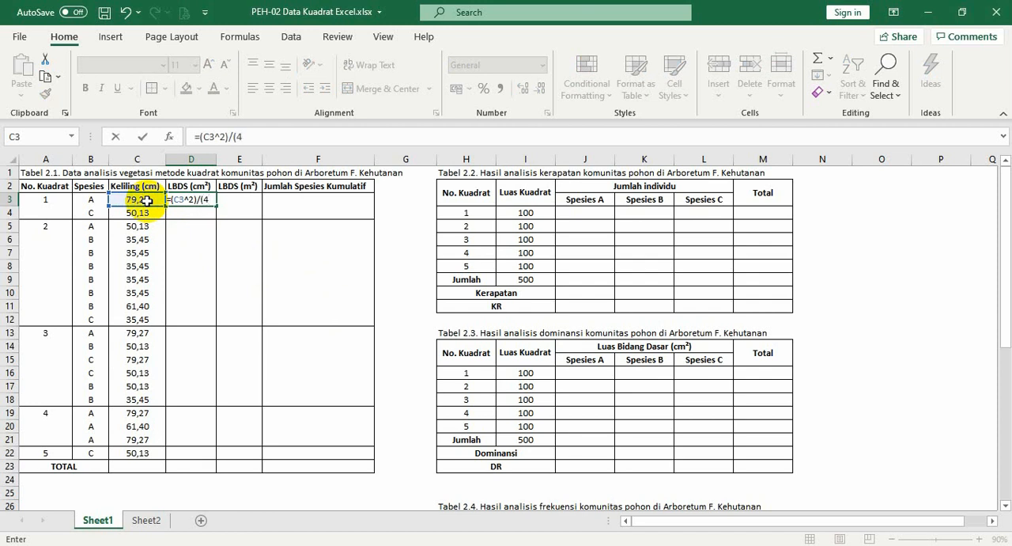
{"action": "type", "text": "*"}
{"action": "type", "text": "pi"}
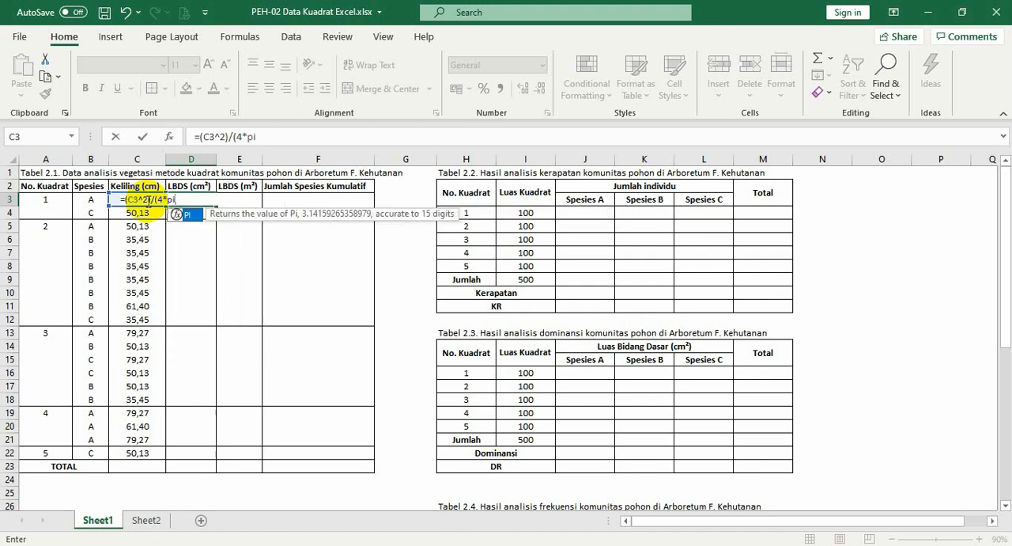
{"action": "type", "text": "()"}
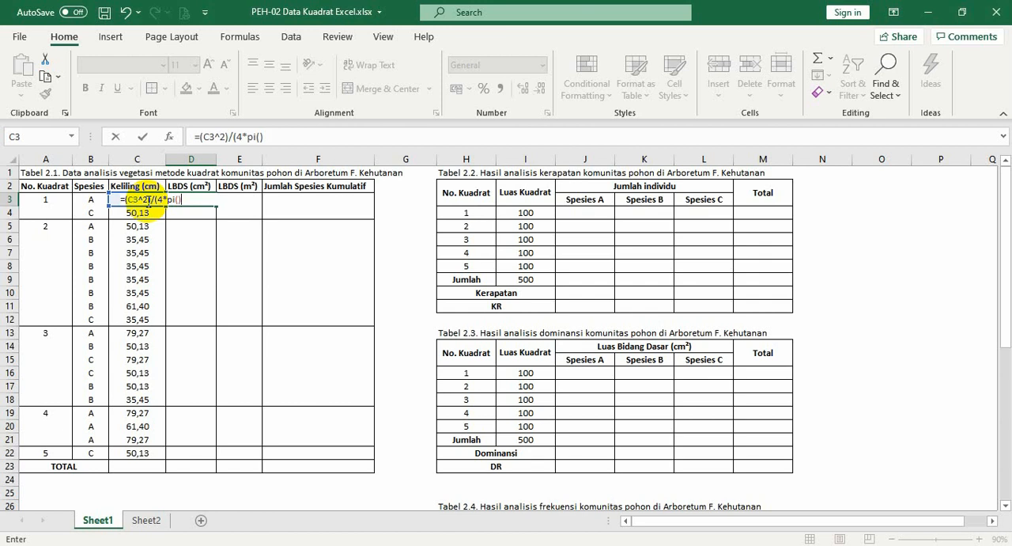
{"action": "type", "text": ")"}
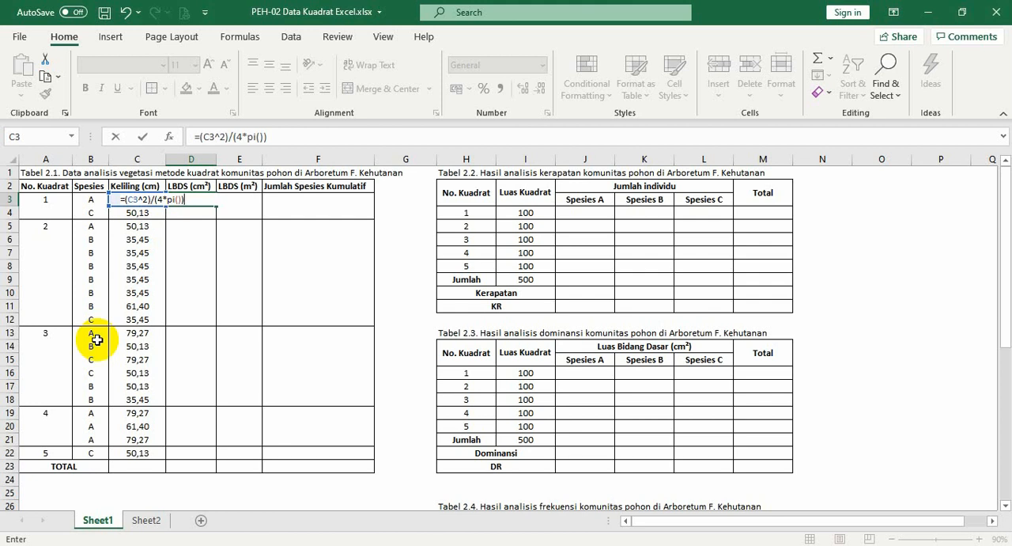
{"action": "key", "text": "Return"}
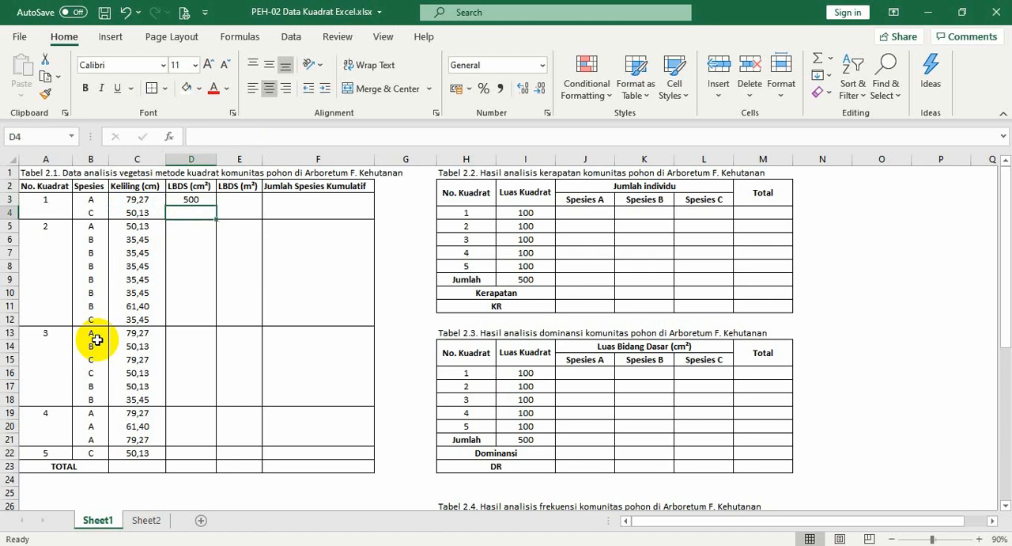
Try filling the basal area formula from D3 down through D22, and undo the fill
{"action": "key", "text": "Up"}
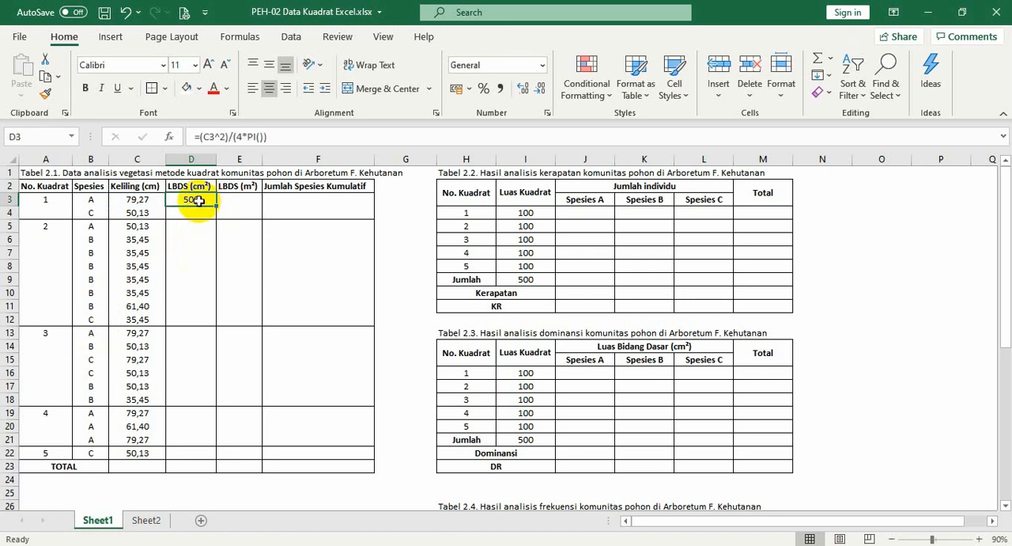
{"action": "left_click_drag", "start_coordinate": [217, 205], "coordinate": [203, 463]}
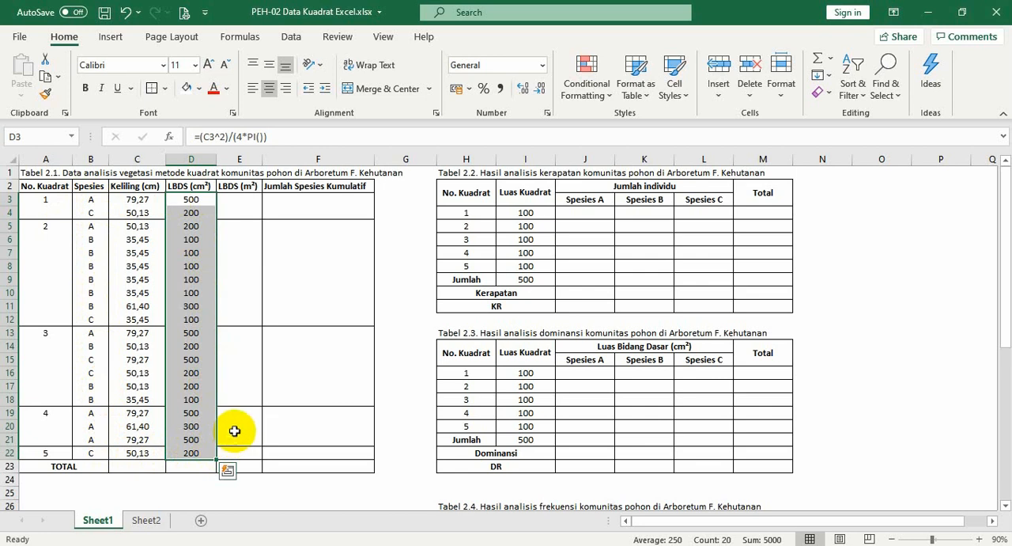
{"action": "key", "text": "ctrl+z"}
Copy the formula in D3 and paste it through D22 to complete the LBDS (cm²) column
{"action": "key", "text": "ctrl+c"}
{"action": "left_click", "coordinate": [199, 451], "text": "shift"}
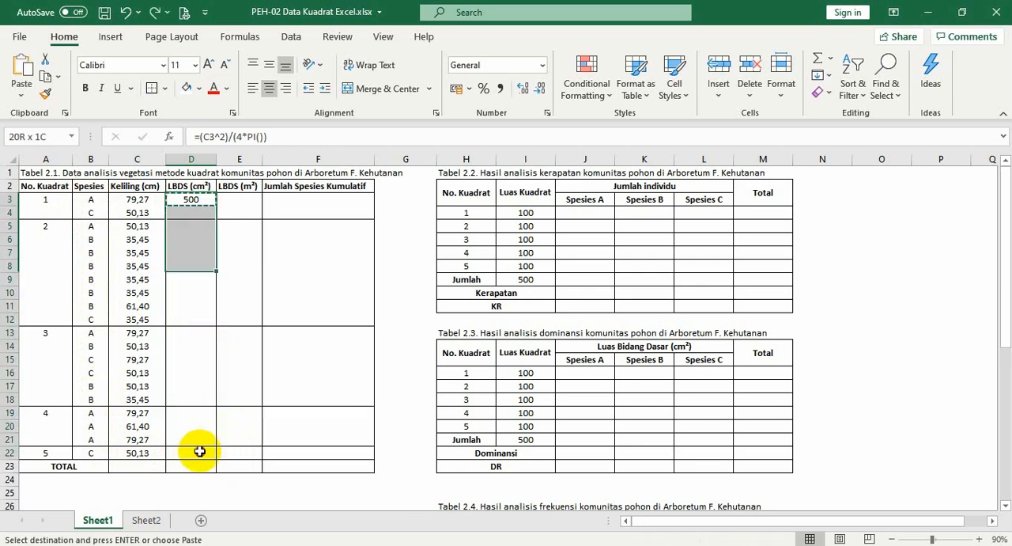
{"action": "right_click", "coordinate": [200, 455]}
{"action": "key", "text": "f"}
{"action": "key", "text": "Return"}
{"action": "key", "text": "Right"}
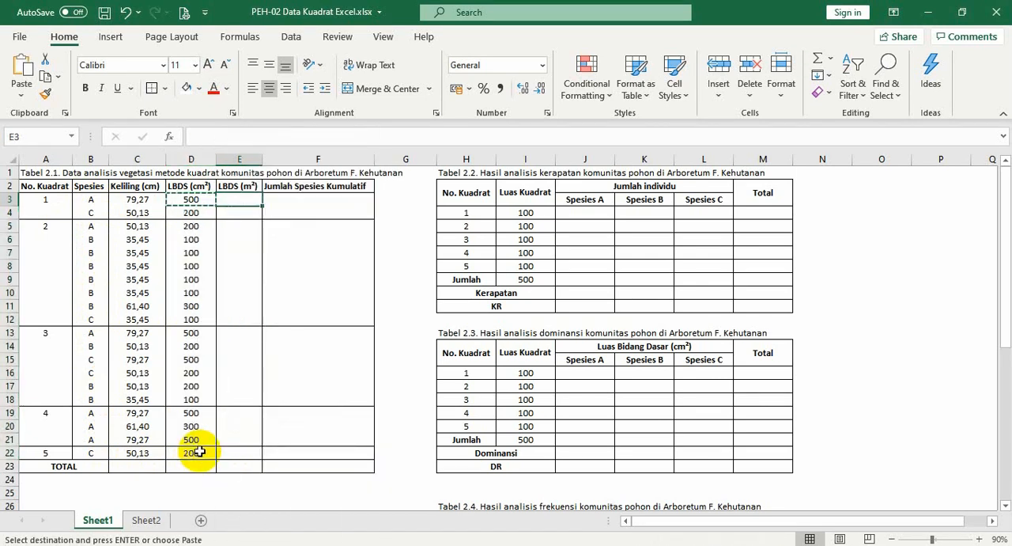
{"action": "key", "text": "Escape"}
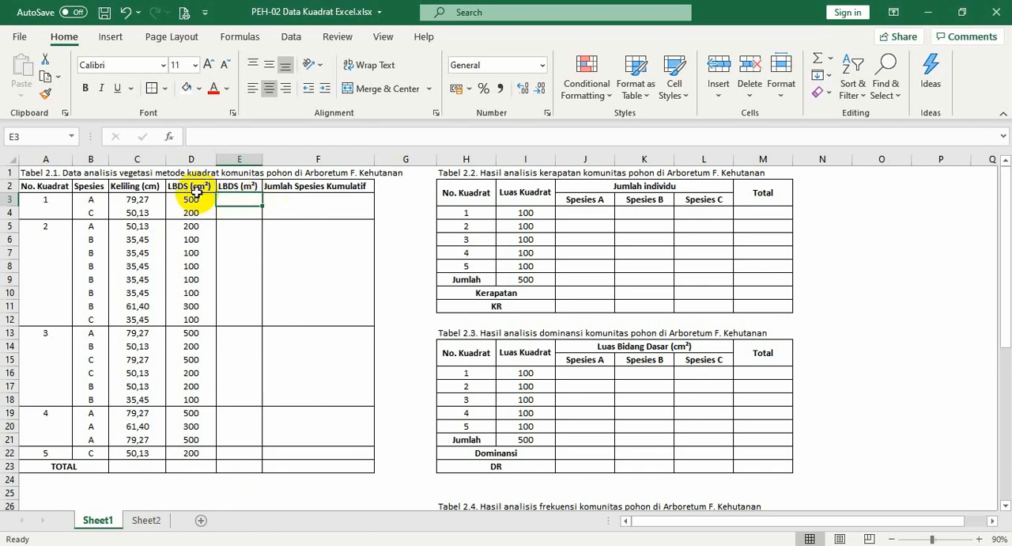
Enter the formula =D3/10000 in E3 to convert the basal area to square metres
{"action": "type", "text": "="}
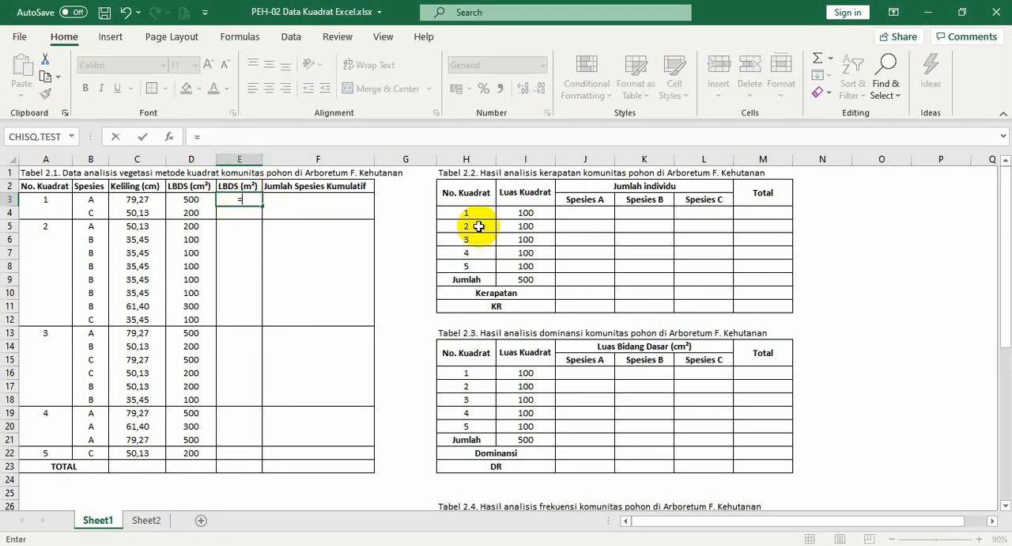
{"action": "key", "text": "Left"}
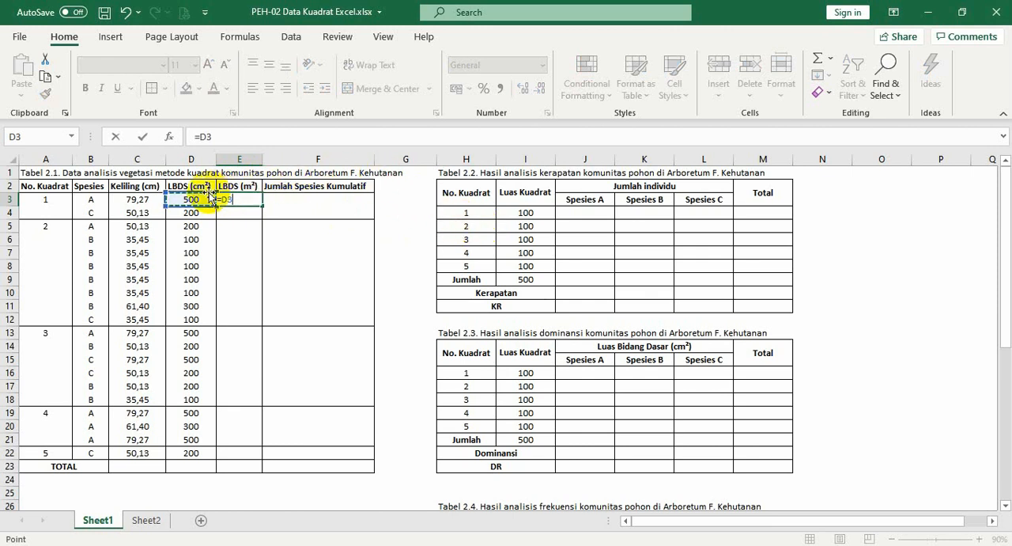
{"action": "type", "text": "/10000"}
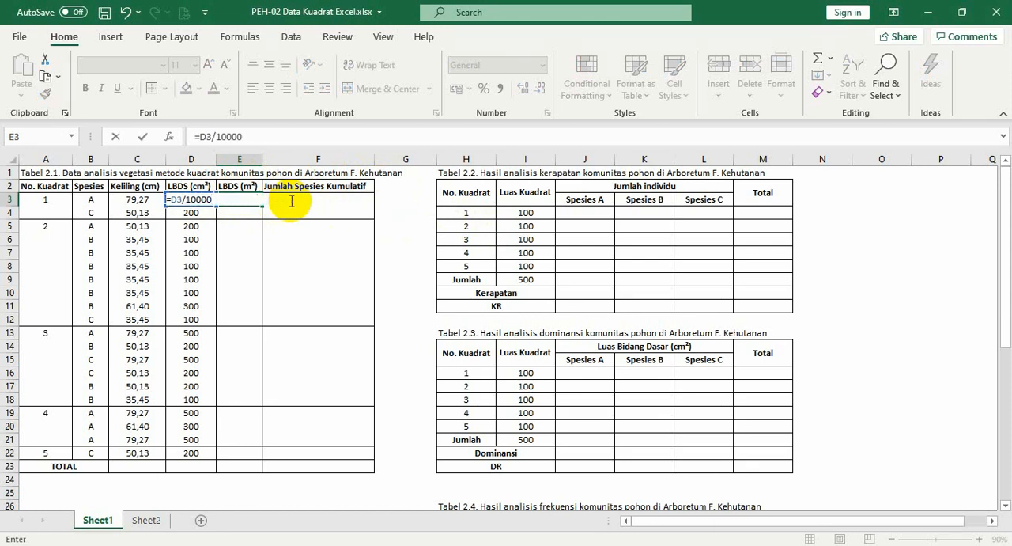
{"action": "key", "text": "Return"}
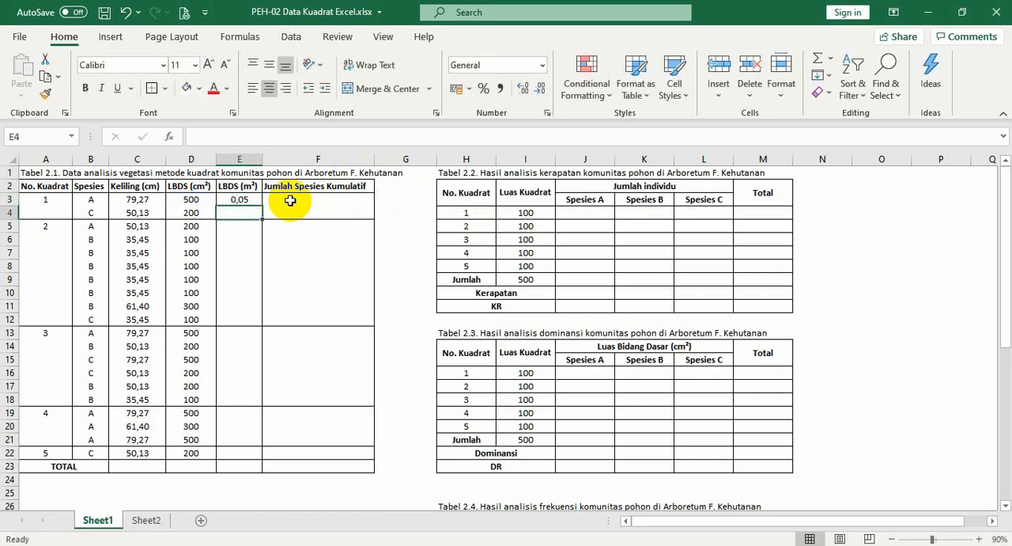
Copy the conversion formula in E3 and paste it through E22 to complete the LBDS (m²) column
{"action": "left_click", "coordinate": [248, 199]}
{"action": "key", "text": "ctrl+c"}
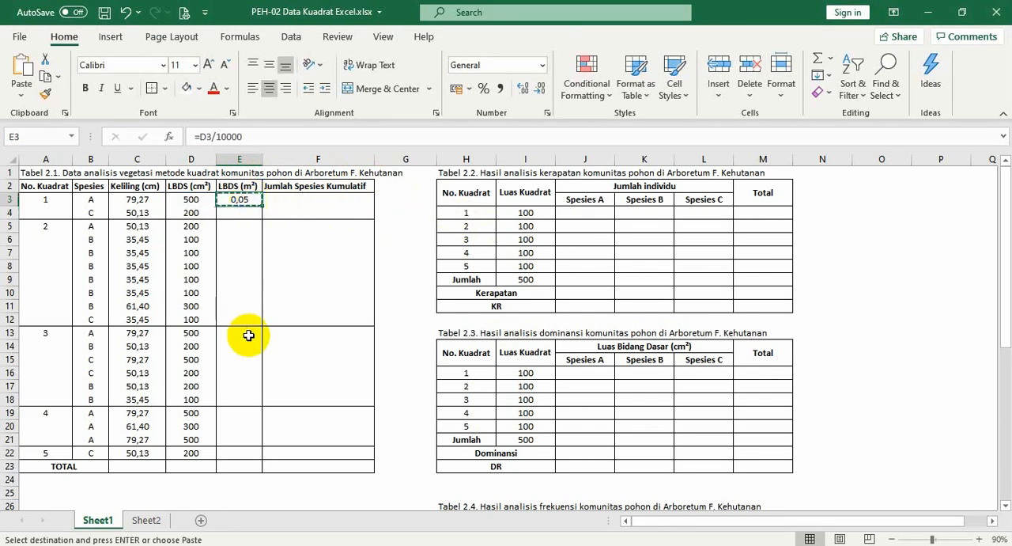
{"action": "left_click", "coordinate": [241, 452], "text": "shift"}
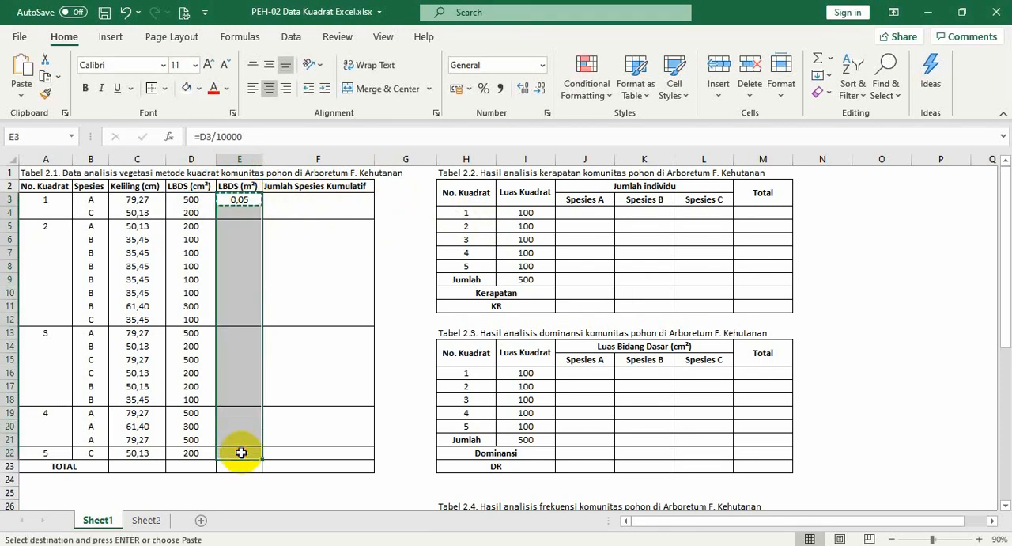
{"action": "right_click", "coordinate": [241, 452]}
{"action": "left_click", "coordinate": [242, 453]}
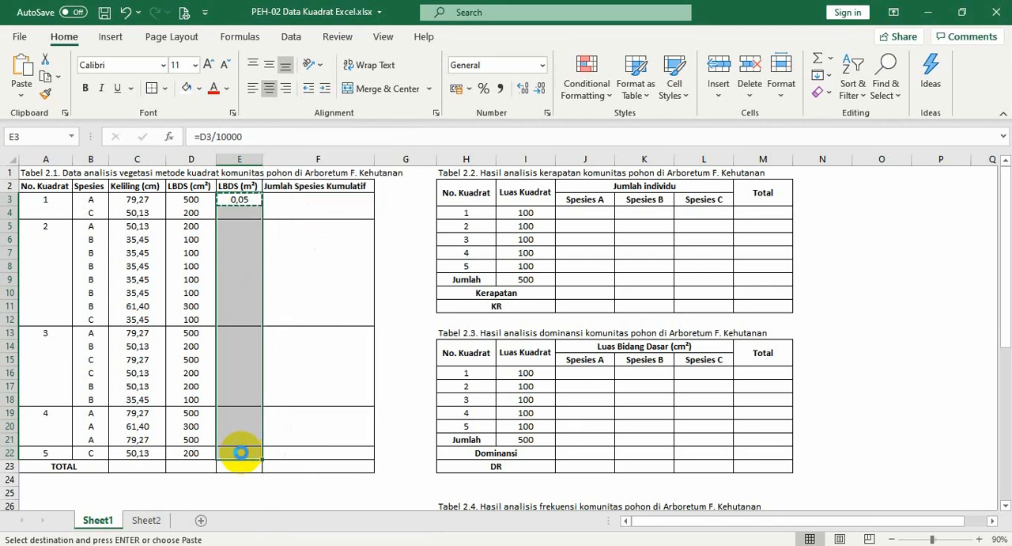
{"action": "key", "text": "ctrl+v"}
{"action": "left_click", "coordinate": [303, 201]}
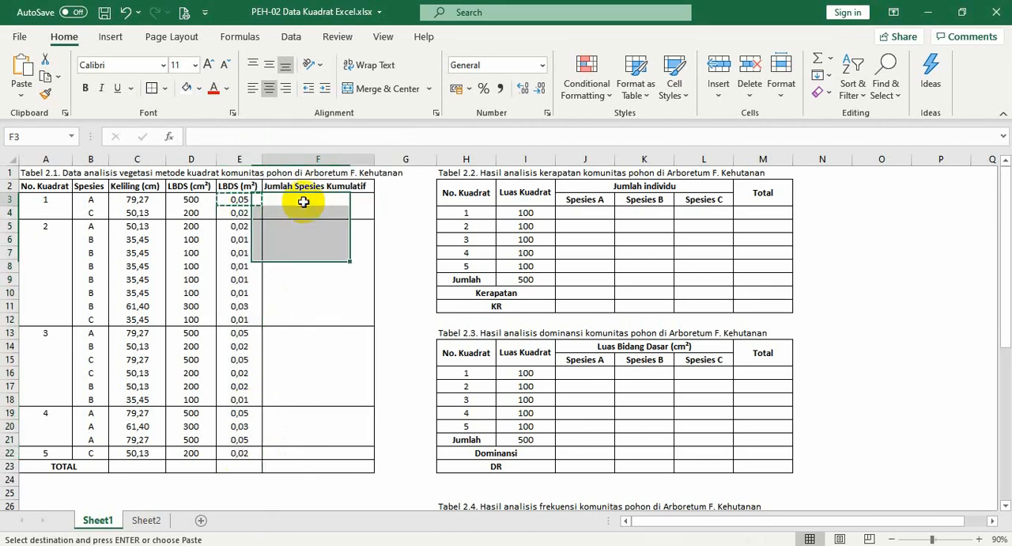
{"action": "key", "text": "Escape"}
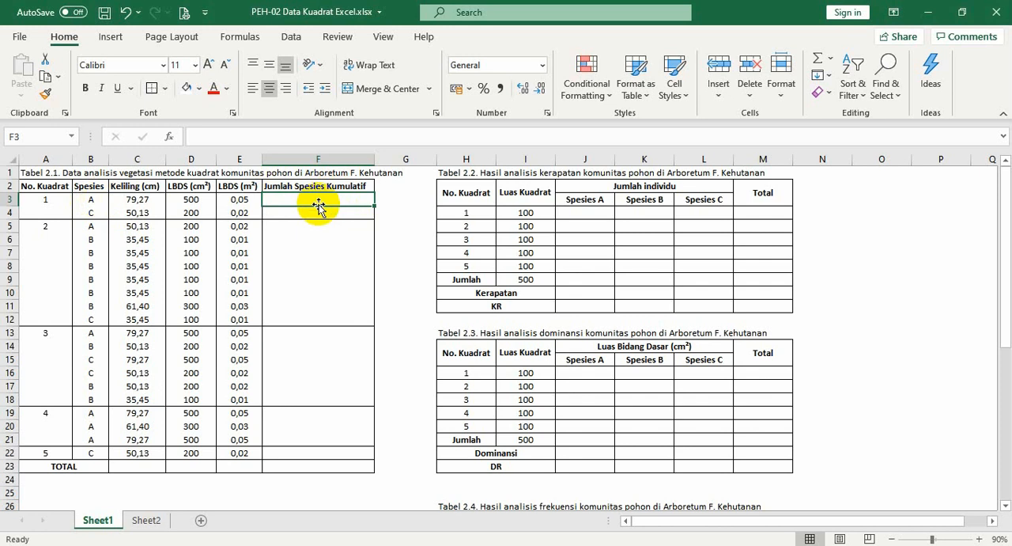
Enter 1, 2 and 2 as the cumulative species counts in F3, F4 and F5
{"action": "type", "text": "1"}
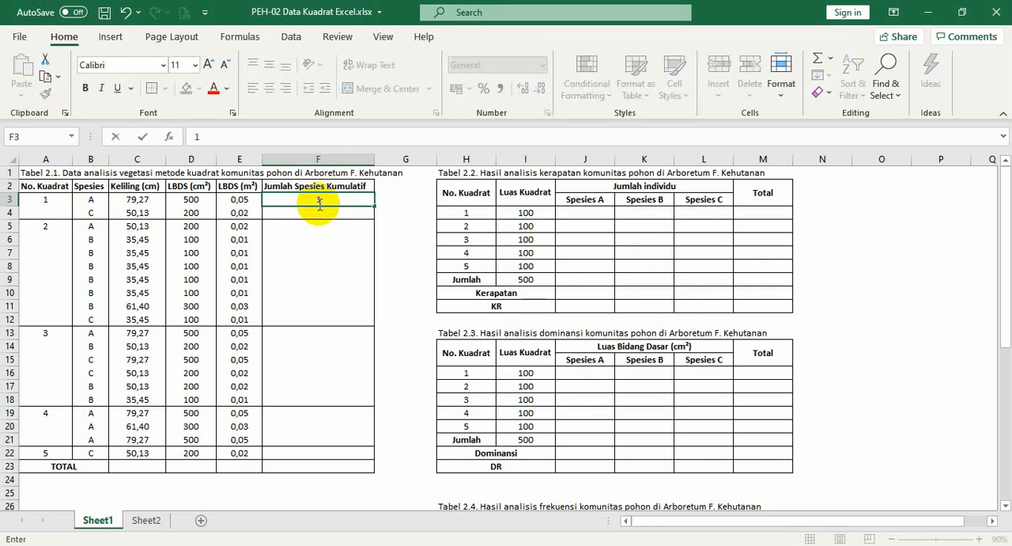
{"action": "key", "text": "Return"}
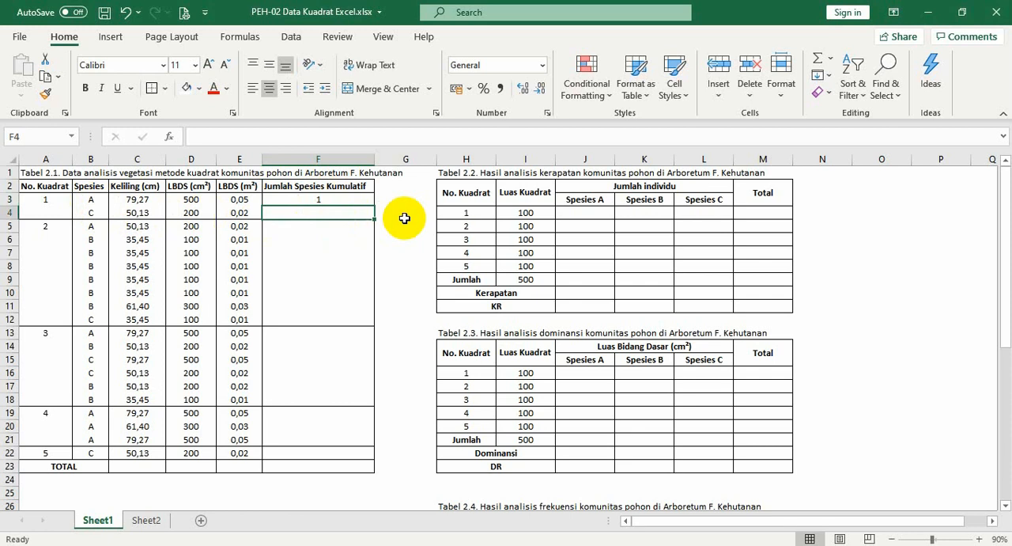
{"action": "type", "text": "2"}
{"action": "key", "text": "Return"}
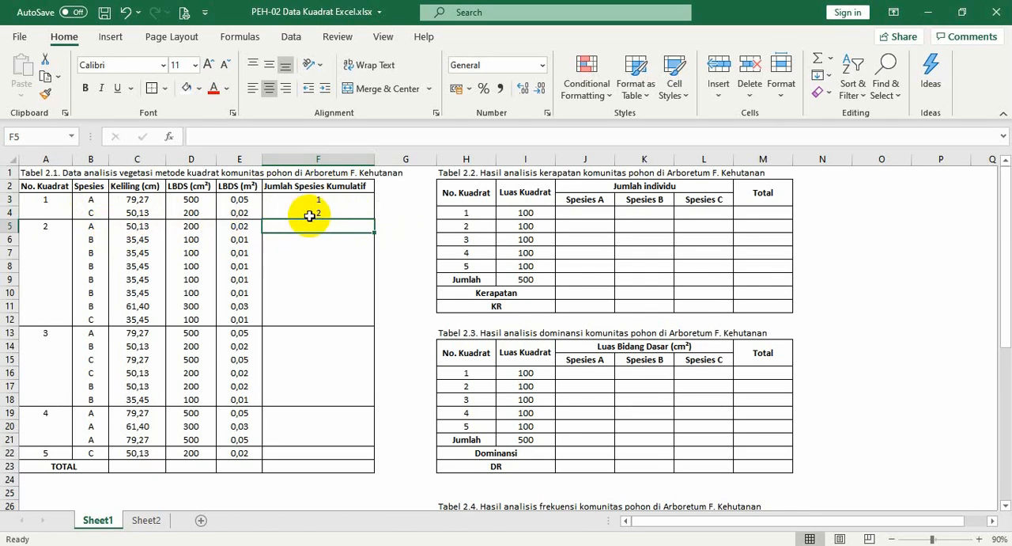
{"action": "type", "text": "2"}
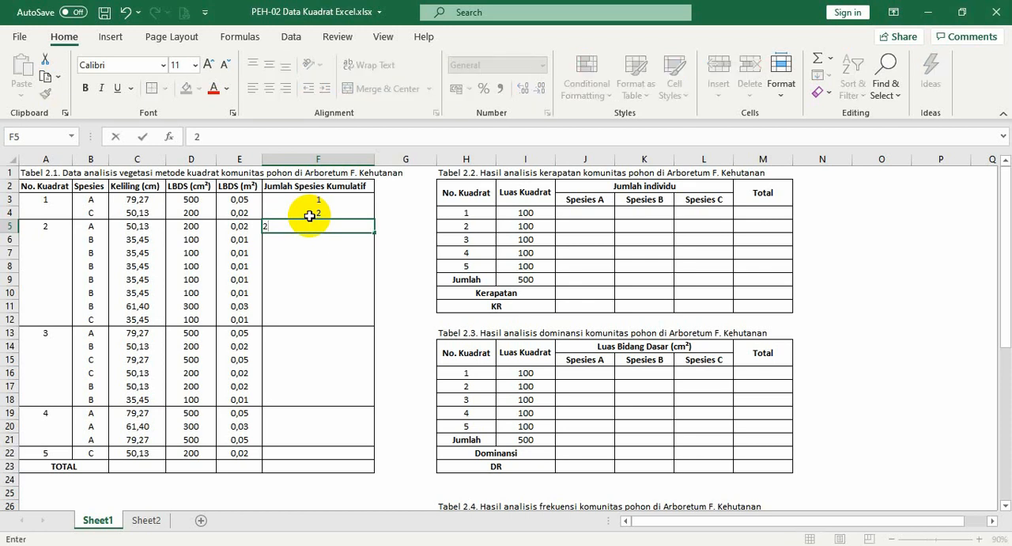
{"action": "key", "text": "Return"}
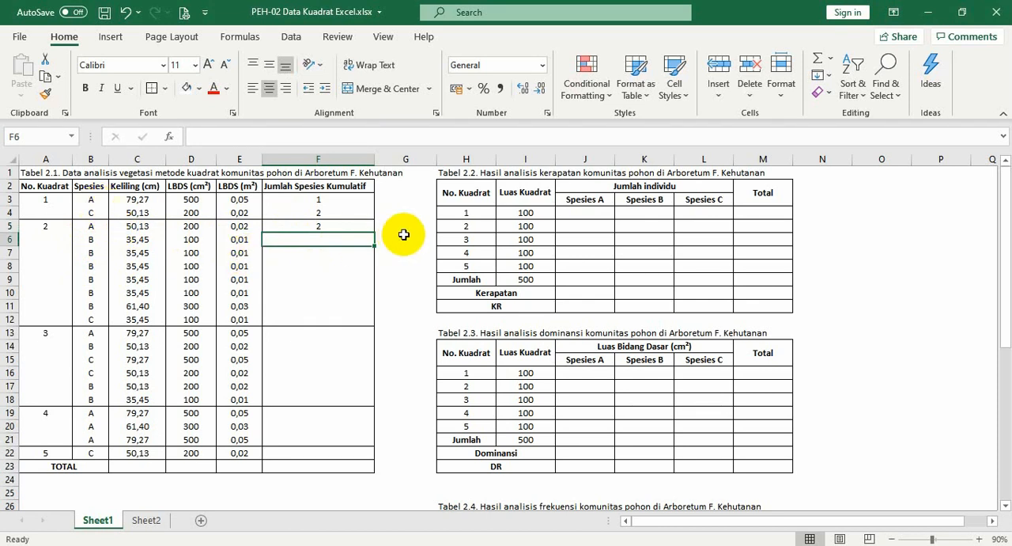
Enter 3 as the cumulative species count in F6 and copy it down through F22
{"action": "type", "text": "3"}
{"action": "key", "text": "ctrl+Return"}
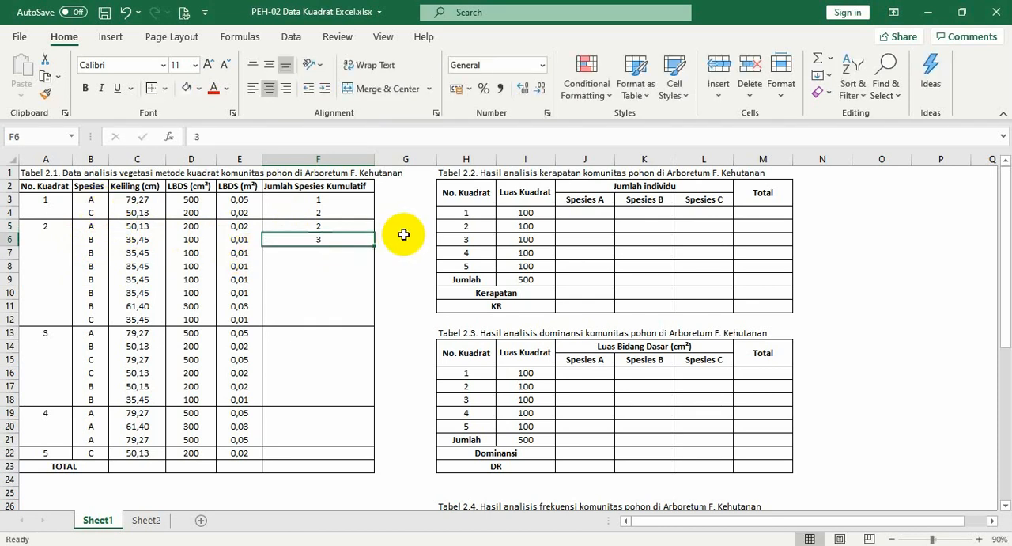
{"action": "key", "text": "ctrl+c"}
{"action": "key", "text": "shift+Down"}
{"action": "key", "text": "shift+Down"}
{"action": "key", "text": "shift+Down"}
{"action": "key", "text": "shift+Down"}
{"action": "key", "text": "shift+Down"}
{"action": "key", "text": "shift+Down"}
{"action": "key", "text": "shift+Down"}
{"action": "key", "text": "shift+Down"}
{"action": "key", "text": "shift+Down"}
{"action": "key", "text": "shift+Down"}
{"action": "key", "text": "shift+Down"}
{"action": "key", "text": "shift+Down"}
{"action": "key", "text": "shift+Down"}
{"action": "key", "text": "shift+Down"}
{"action": "key", "text": "shift+Down"}
{"action": "key", "text": "shift+Down"}
{"action": "key", "text": "ctrl+v"}
{"action": "key", "text": "Escape"}
{"action": "key", "text": "Down"}
{"action": "key", "text": "Down"}
{"action": "key", "text": "Down"}
{"action": "key", "text": "Down"}
{"action": "key", "text": "Down"}
{"action": "key", "text": "Down"}
{"action": "key", "text": "Down"}
{"action": "key", "text": "Down"}
{"action": "key", "text": "Down"}
{"action": "key", "text": "Down"}
{"action": "key", "text": "Down"}
{"action": "key", "text": "Down"}
{"action": "key", "text": "Down"}
{"action": "key", "text": "Down"}
{"action": "key", "text": "Down"}
{"action": "key", "text": "Down"}
{"action": "key", "text": "Down"}
{"action": "key", "text": "Down"}
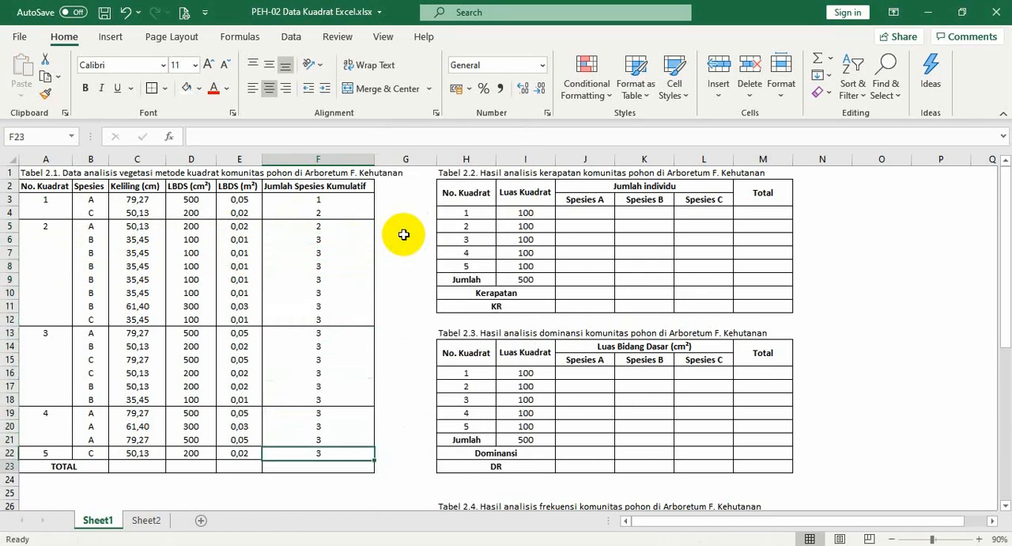
Total the Keliling (cm) column by entering =SUM(C3:C22) in C23
{"action": "key", "text": "Up"}
{"action": "key", "text": "Left"}
{"action": "key", "text": "Left"}
{"action": "key", "text": "Left"}
{"action": "key", "text": "Left"}
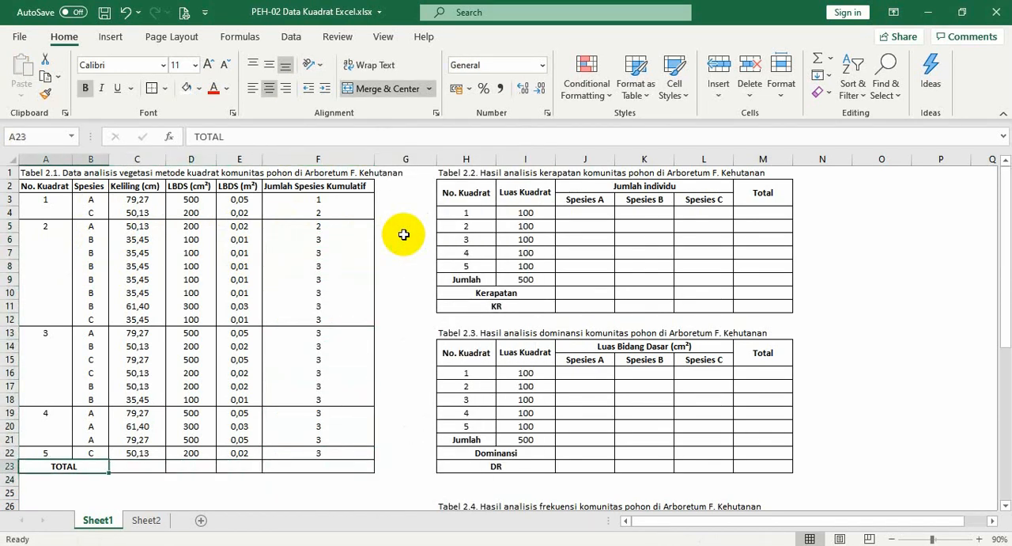
{"action": "key", "text": "Right"}
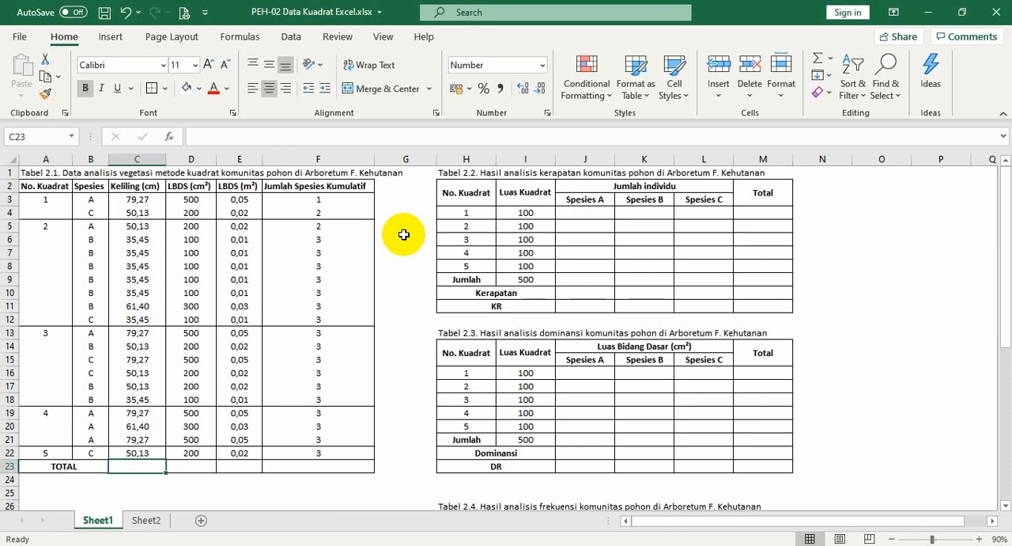
{"action": "type", "text": "=sum"}
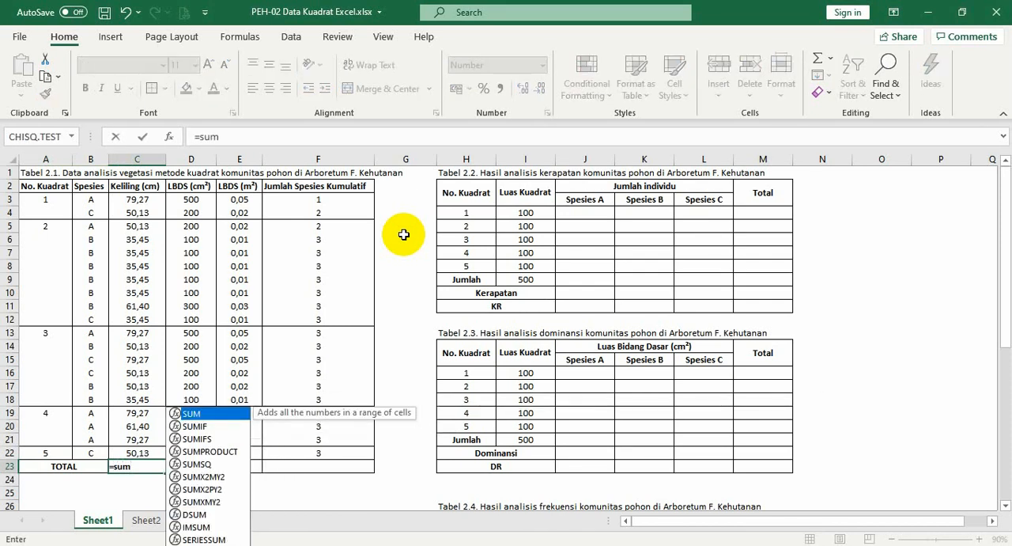
{"action": "type", "text": "("}
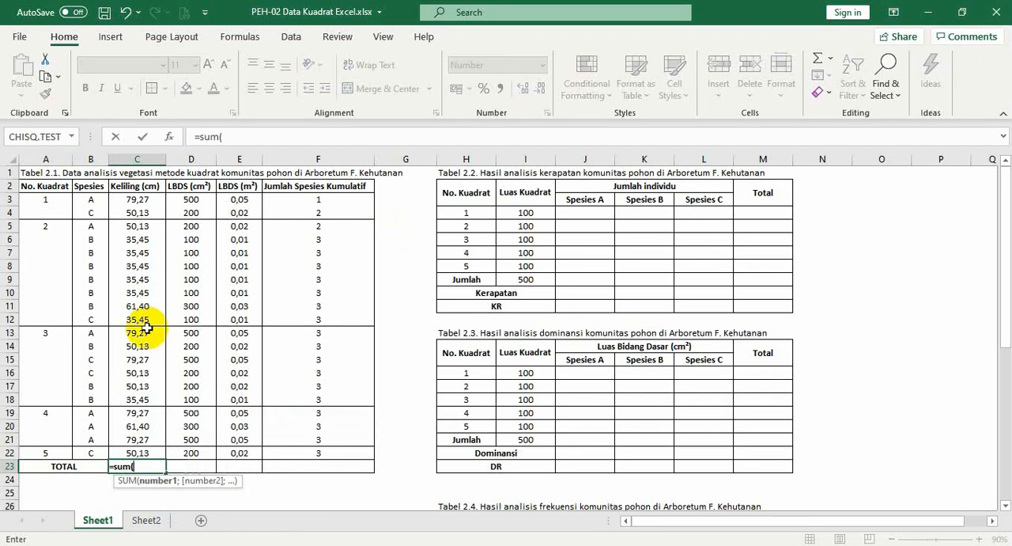
{"action": "left_click", "coordinate": [126, 204]}
{"action": "left_click_drag", "start_coordinate": [124, 206], "coordinate": [134, 447]}
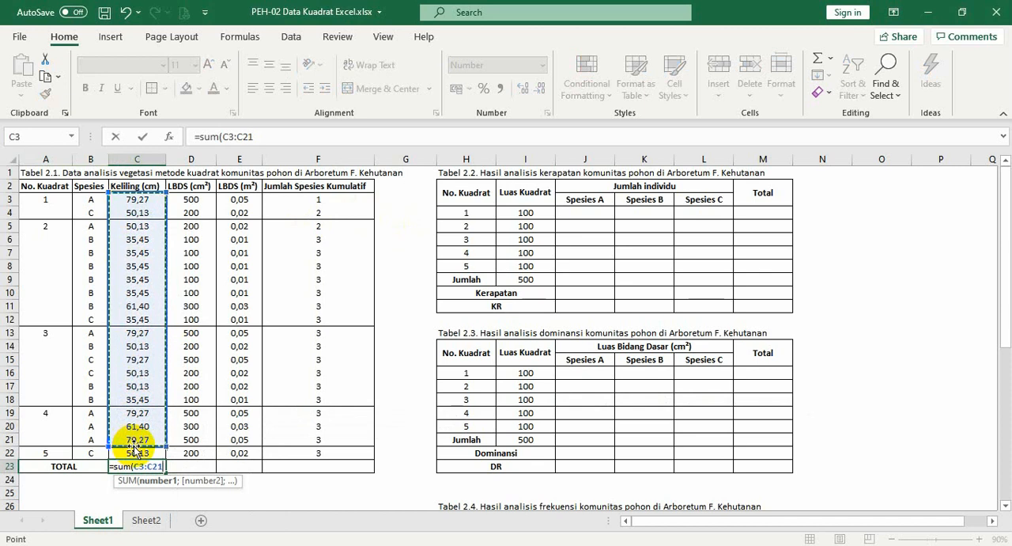
{"action": "type", "text": ")"}
{"action": "key", "text": "Return"}
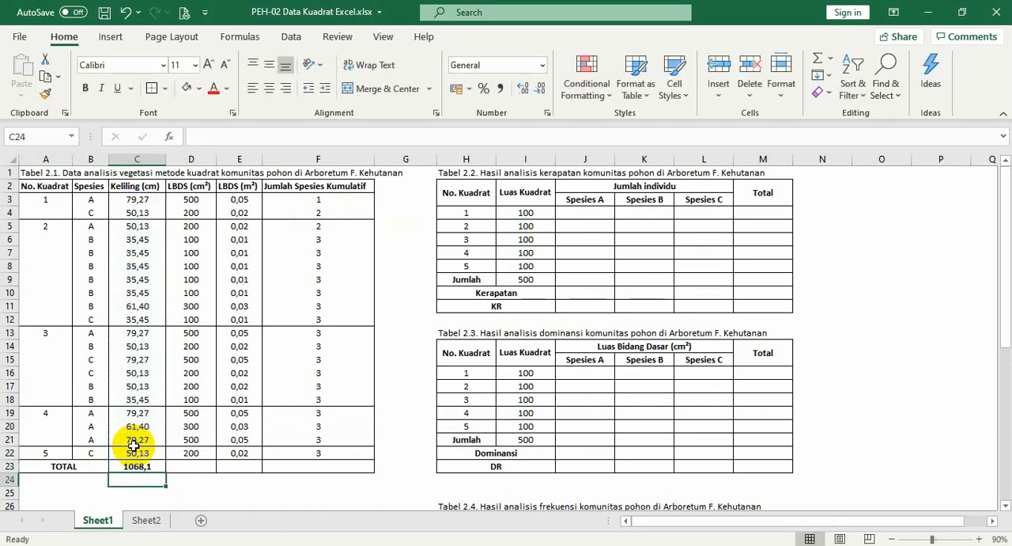
Copy the sum formula in C23 and paste only the formula into D23 and E23 to total both LBDS columns
{"action": "key", "text": "Up"}
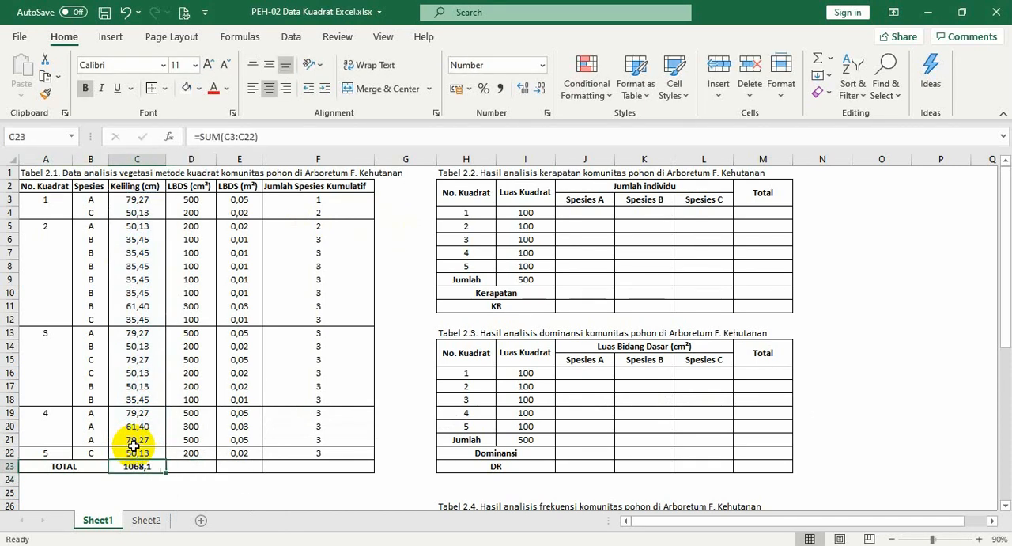
{"action": "key", "text": "ctrl+c"}
{"action": "key", "text": "Right"}
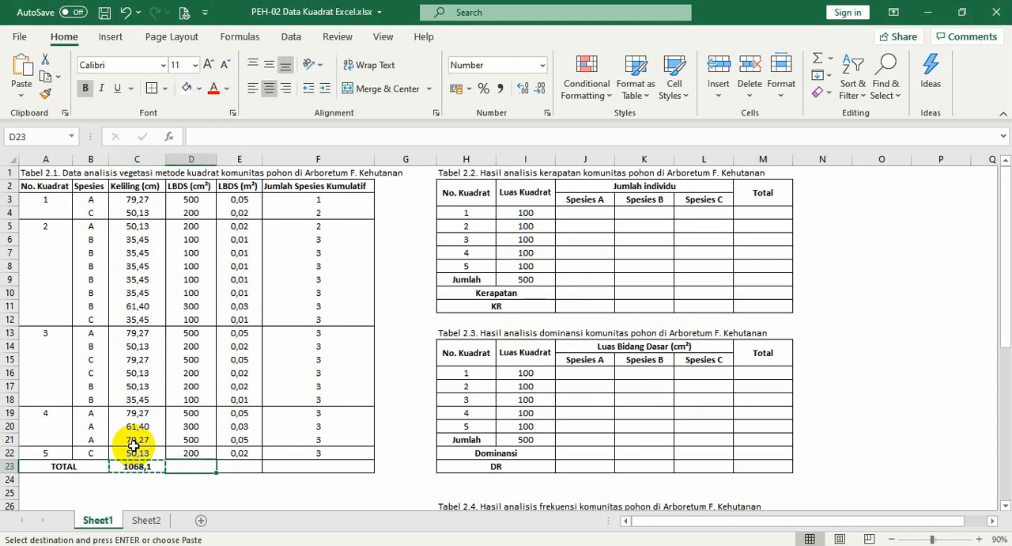
{"action": "key", "text": "shift+F10"}
{"action": "key", "text": "f"}
{"action": "key", "text": "Return"}
{"action": "key", "text": "Right"}
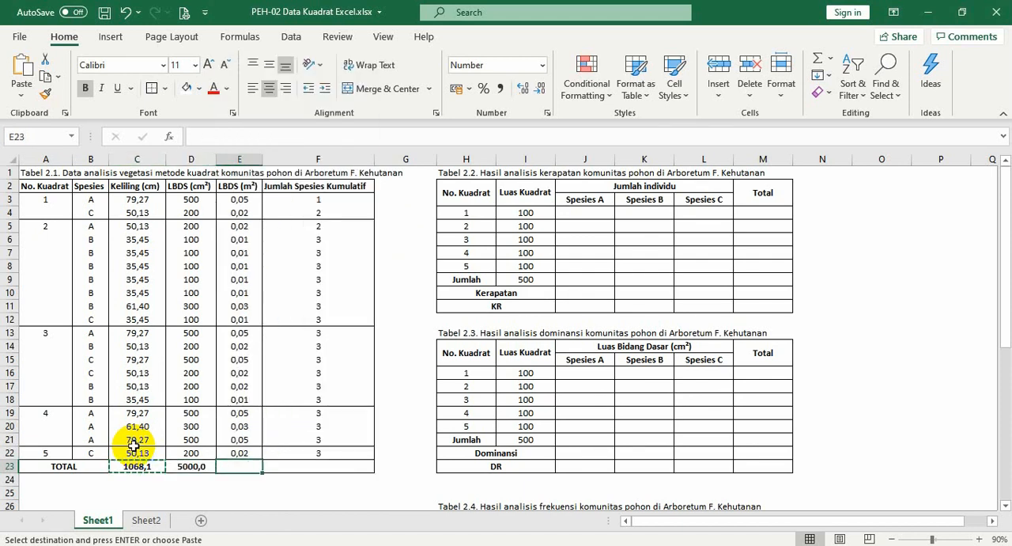
{"action": "key", "text": "shift+F10"}
{"action": "key", "text": "f"}
{"action": "key", "text": "Return"}
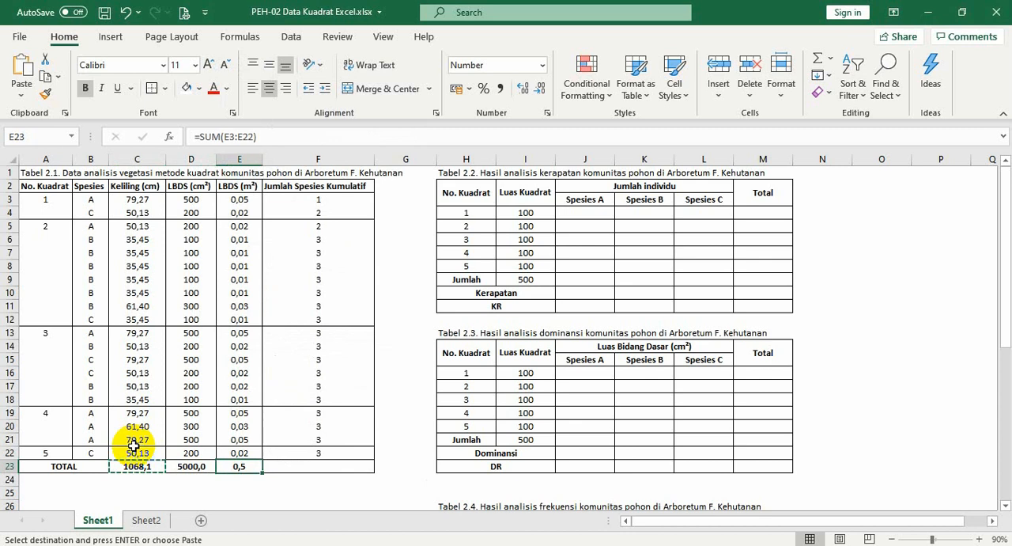
{"action": "key", "text": "Right"}
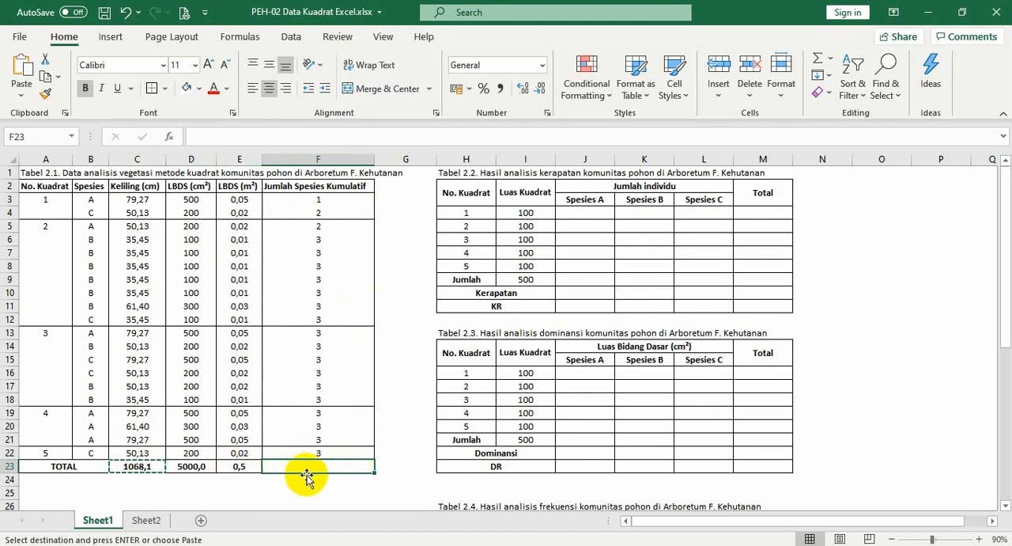
{"action": "key", "text": "Escape"}
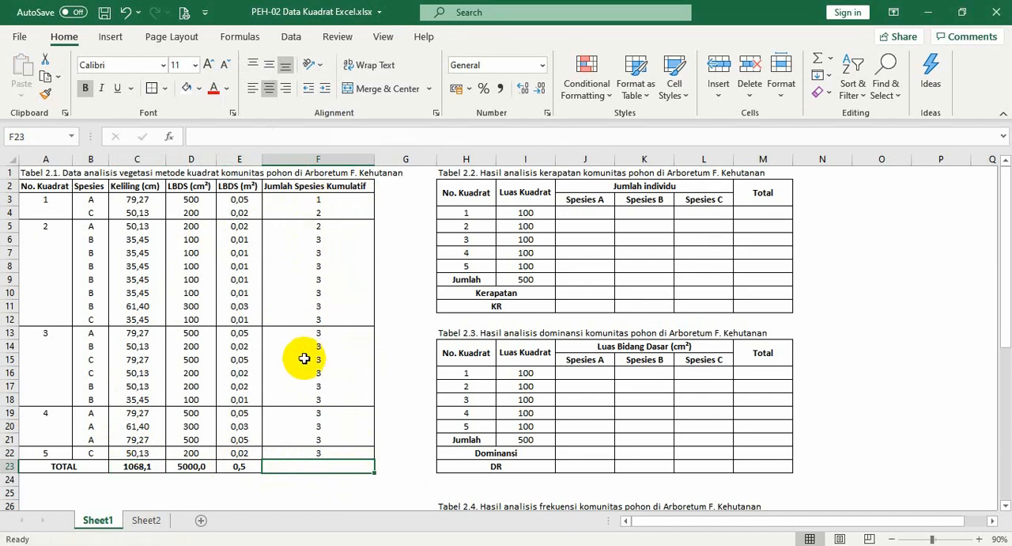
Enter =MAX(F3:F22) in F23 as the total for the cumulative species count
{"action": "left_click", "coordinate": [322, 452]}
{"action": "key", "text": "Down"}
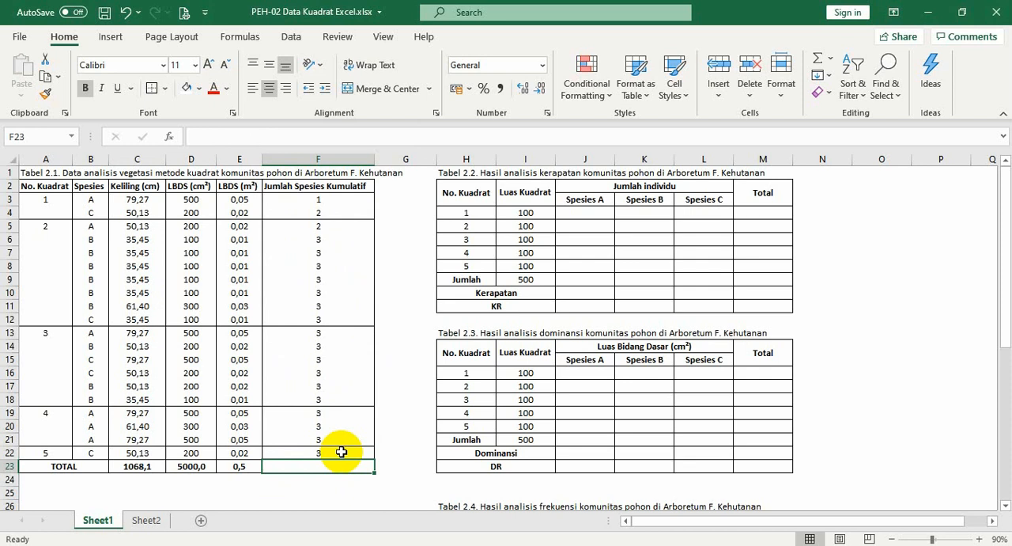
{"action": "type", "text": "="}
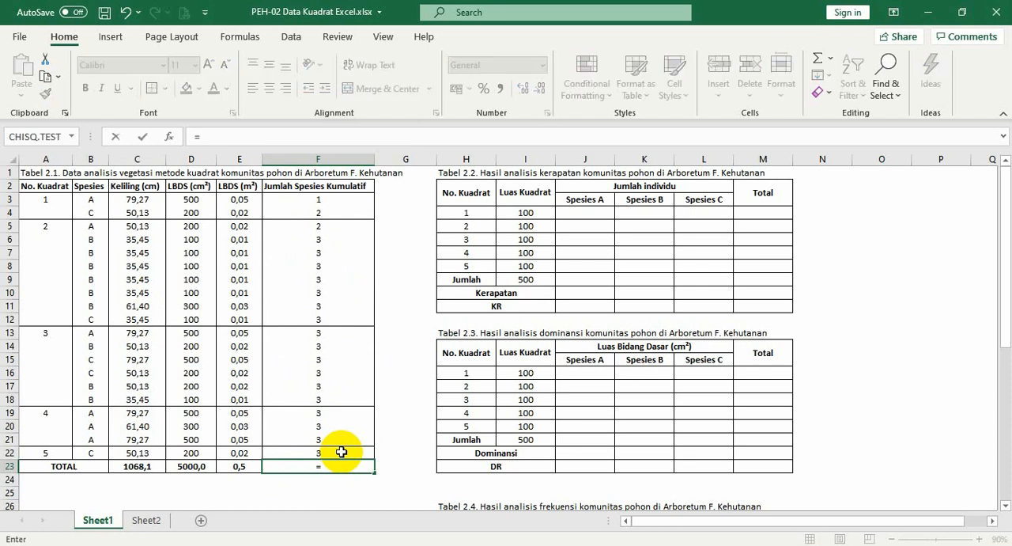
{"action": "type", "text": "max"}
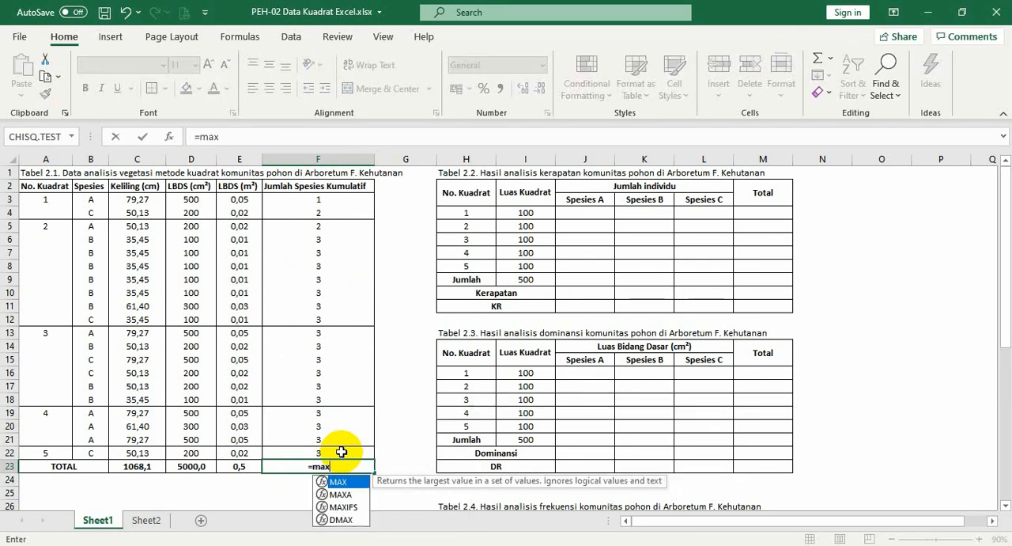
{"action": "type", "text": "("}
{"action": "left_click", "coordinate": [341, 452]}
{"action": "key", "text": "ctrl+shift+Up"}
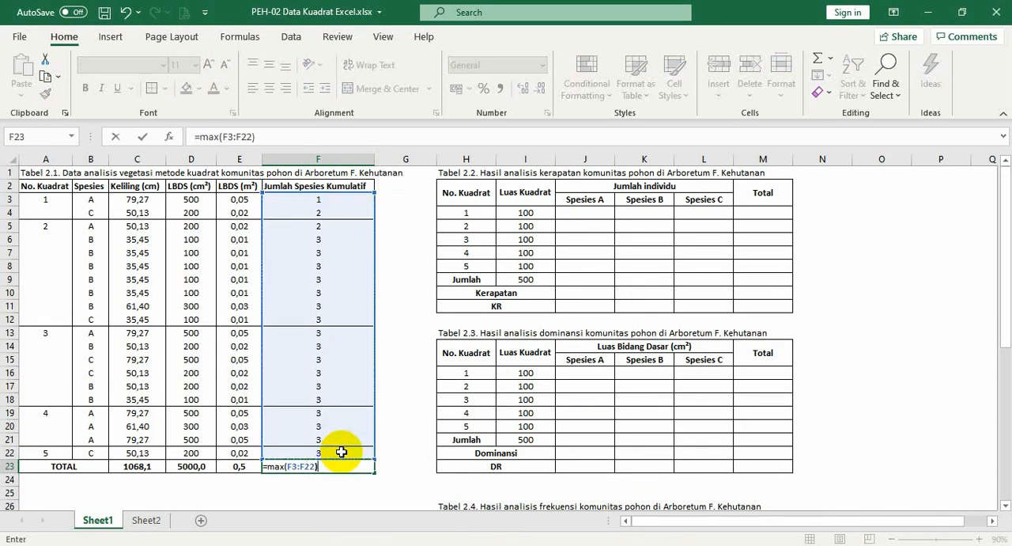
{"action": "key", "text": "Return"}
{"action": "key", "text": "Up"}
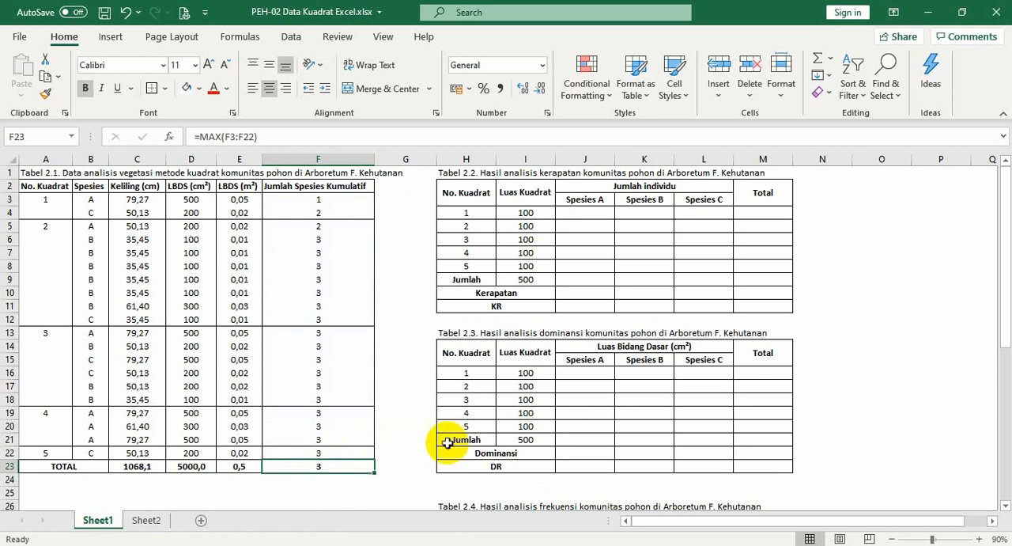
{"action": "left_click", "coordinate": [389, 462]}
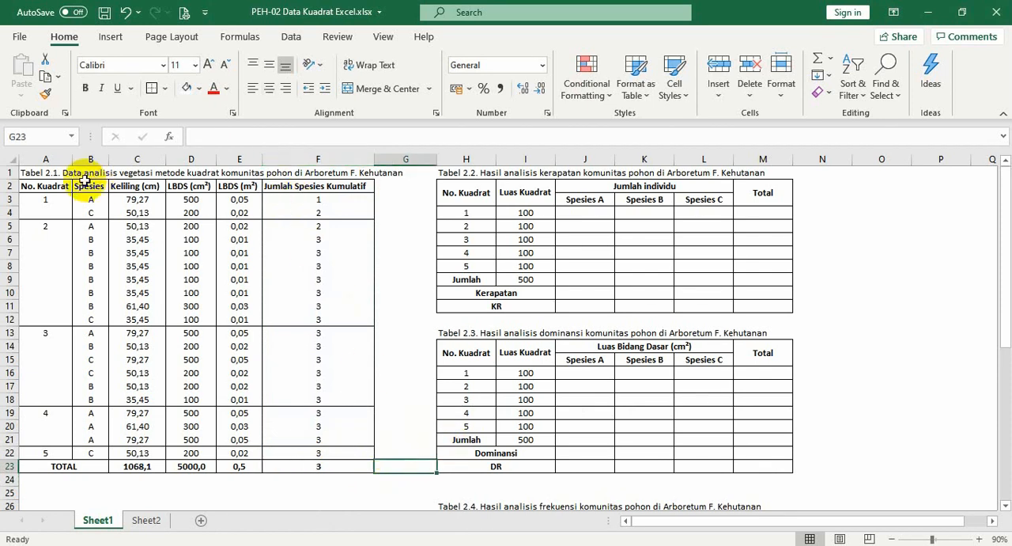
{"action": "left_click", "coordinate": [41, 172]}
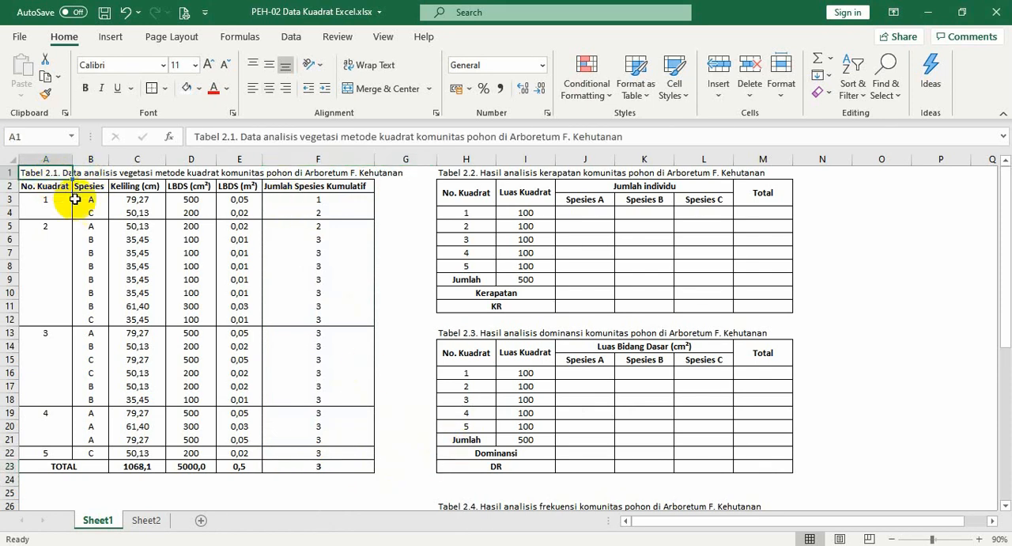
{"action": "left_click", "coordinate": [346, 467]}
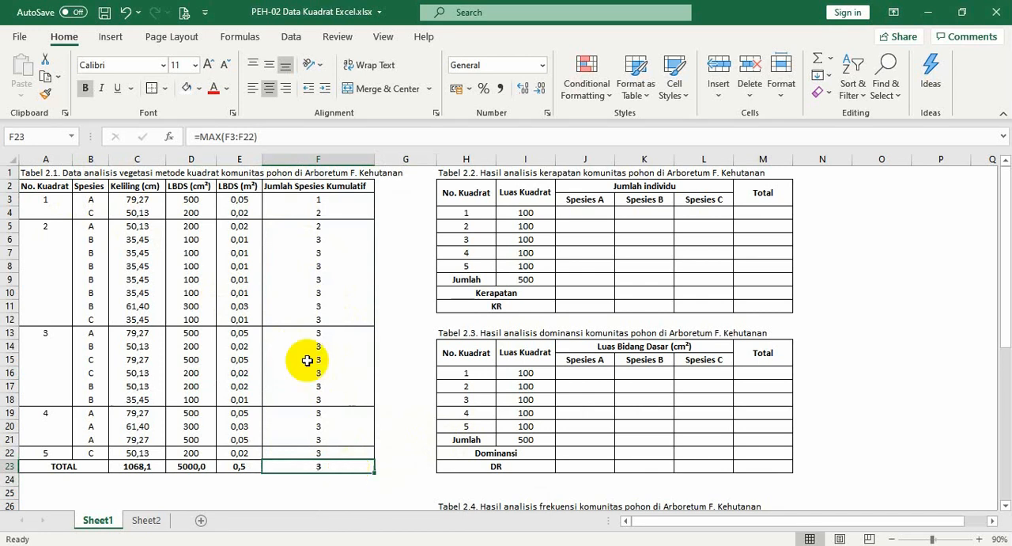
{"action": "left_click", "coordinate": [229, 187]}
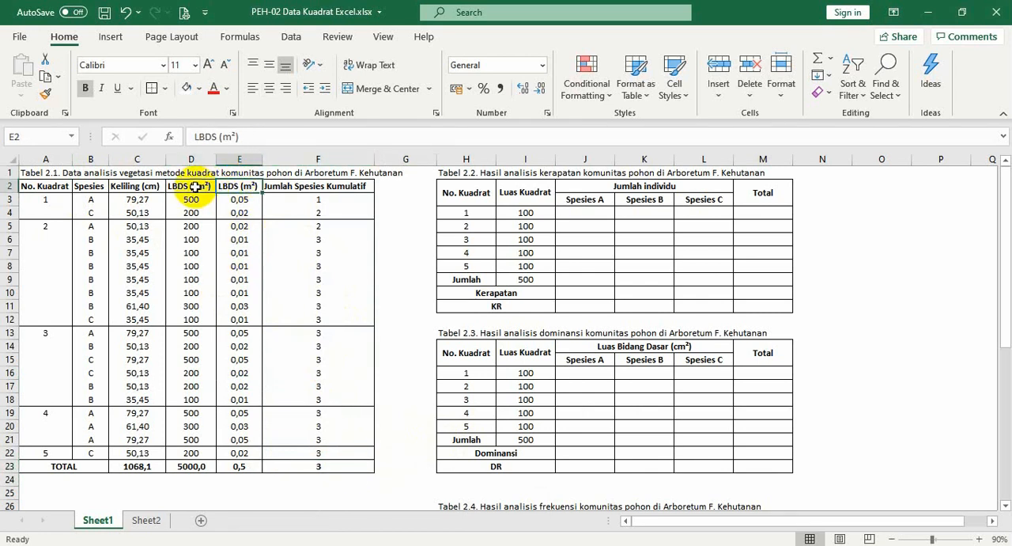
{"action": "left_click", "coordinate": [196, 186]}
{"action": "left_click", "coordinate": [239, 188]}
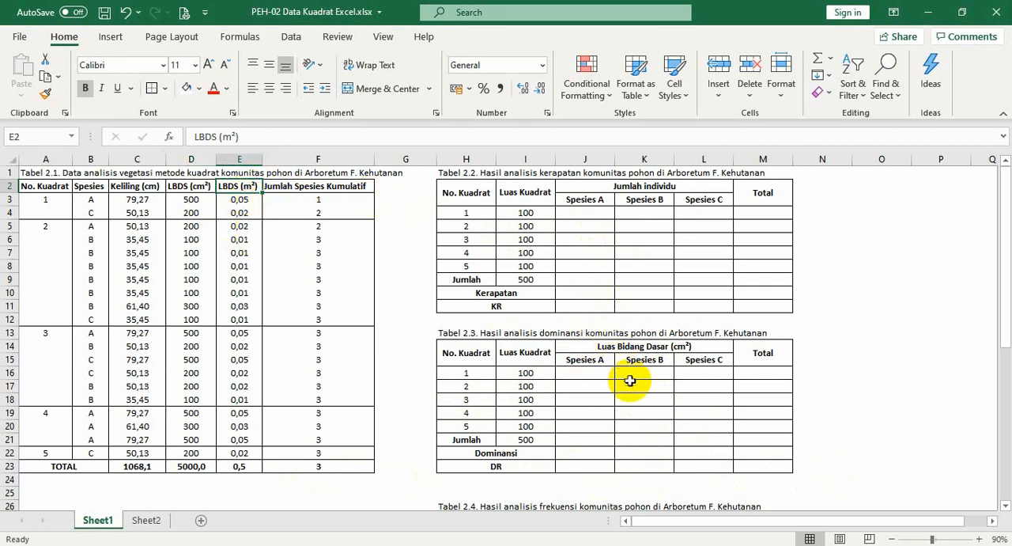
Hide the LBDS (m²) column E and the Keliling (cm) column C
{"action": "left_click", "coordinate": [241, 159]}
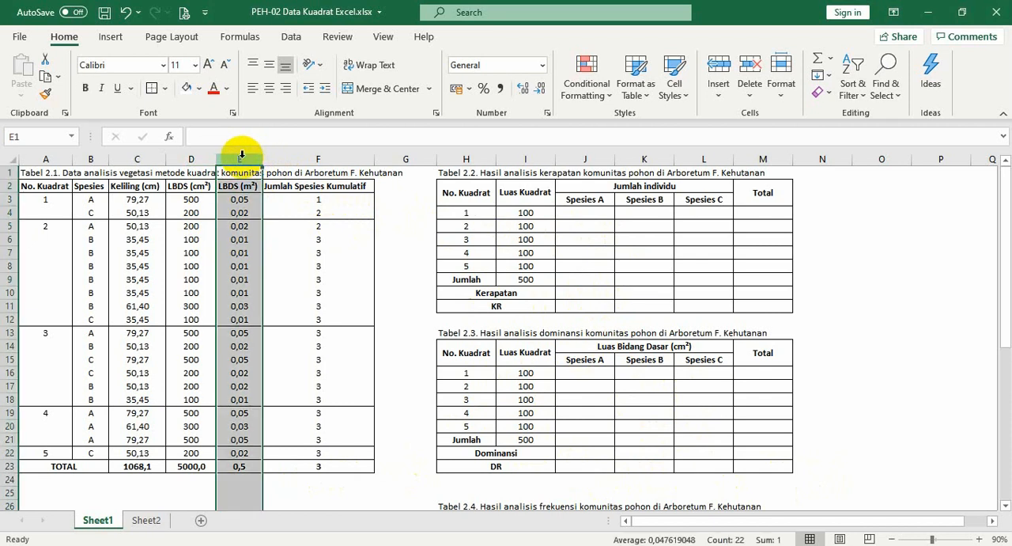
{"action": "right_click", "coordinate": [241, 159]}
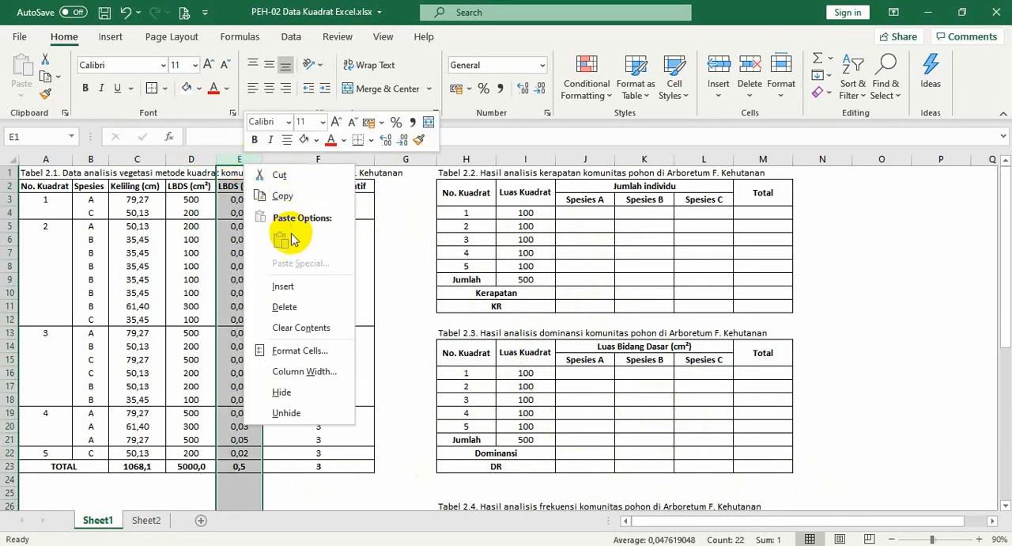
{"action": "left_click", "coordinate": [282, 392]}
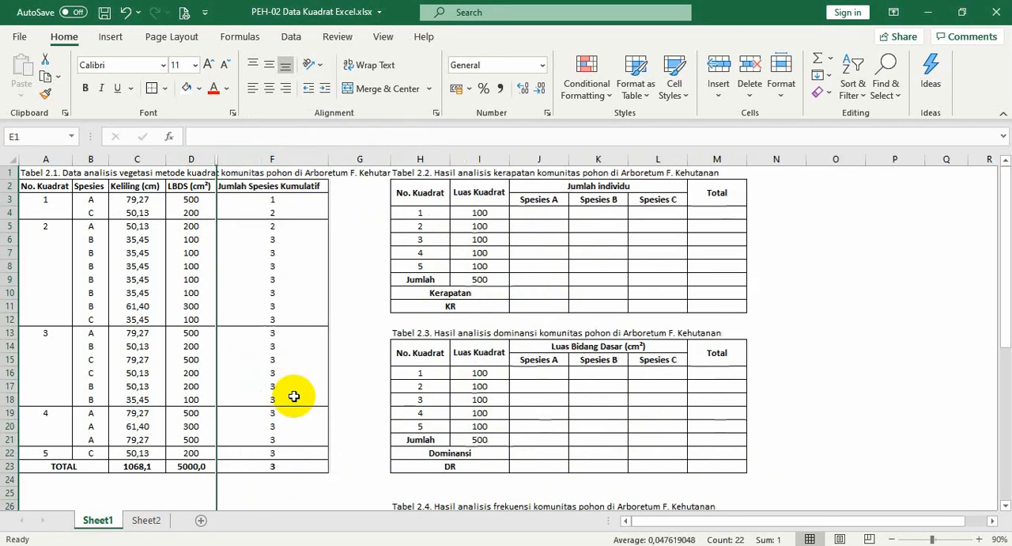
{"action": "left_click", "coordinate": [140, 292]}
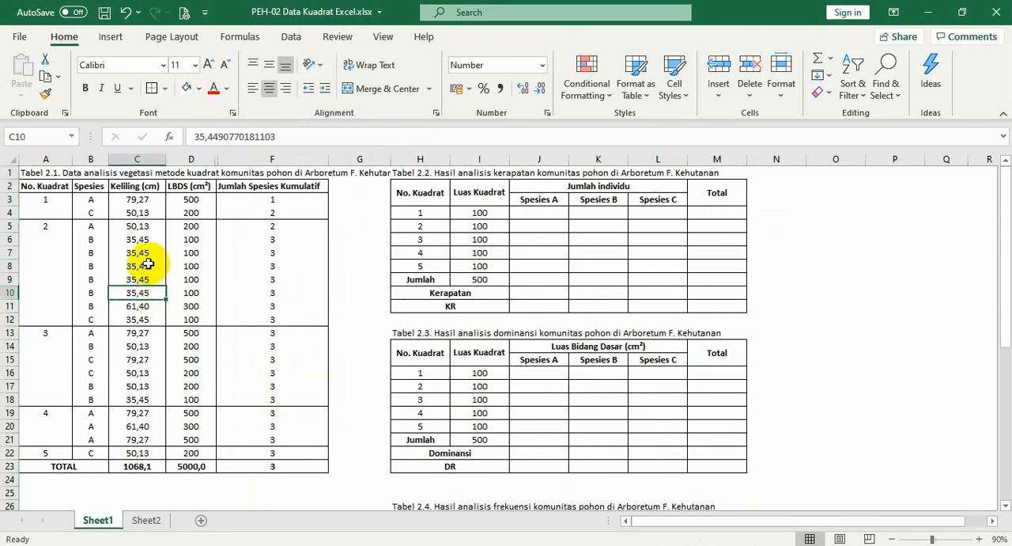
{"action": "right_click", "coordinate": [138, 158]}
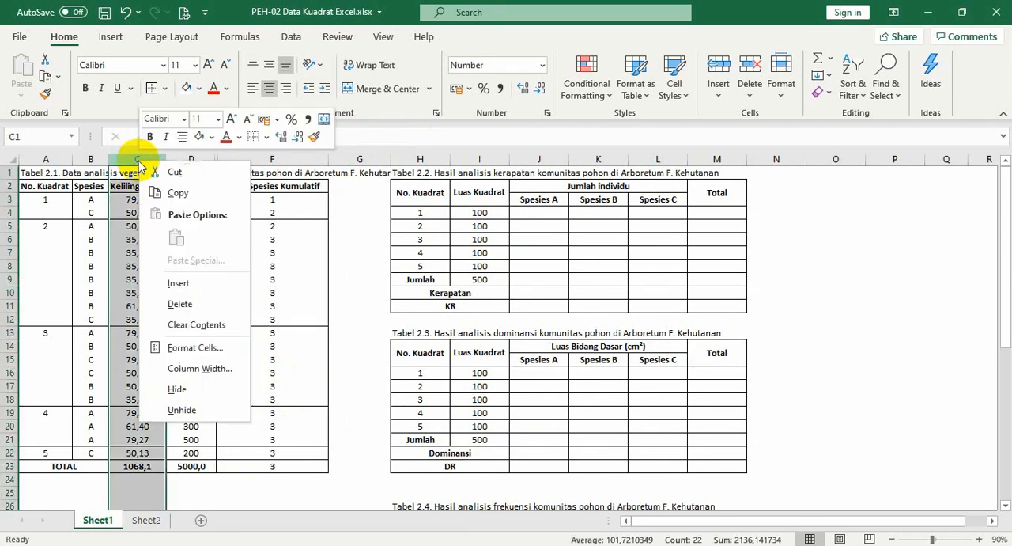
{"action": "left_click", "coordinate": [193, 393]}
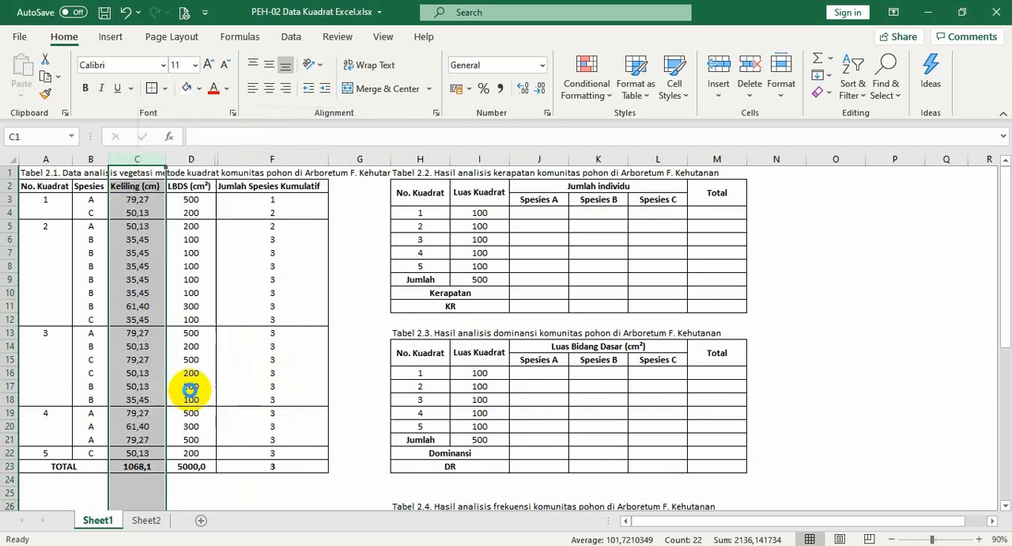
{"action": "left_click_drag", "start_coordinate": [31, 174], "coordinate": [239, 465]}
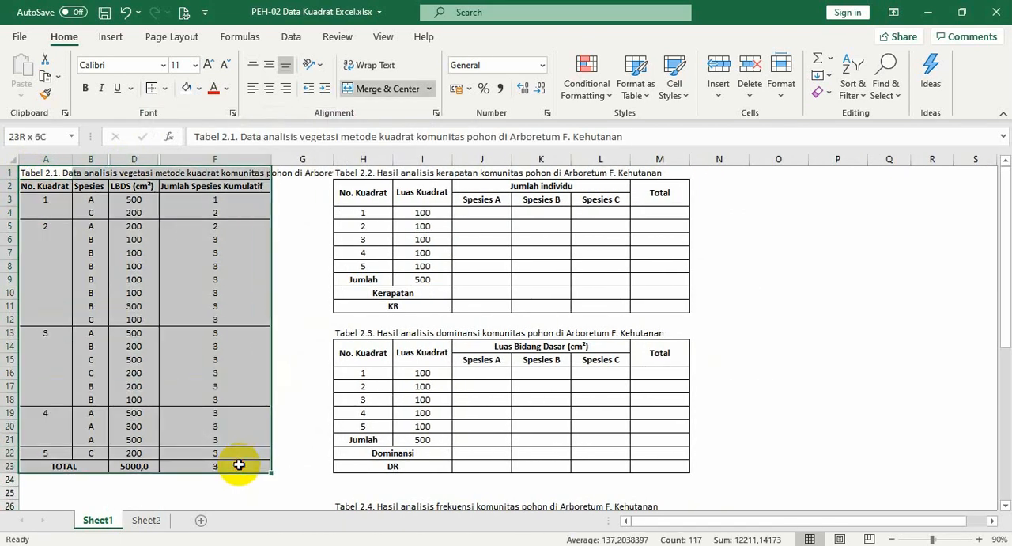
{"action": "key", "text": "ctrl+c"}
{"action": "left_click", "coordinate": [290, 401]}
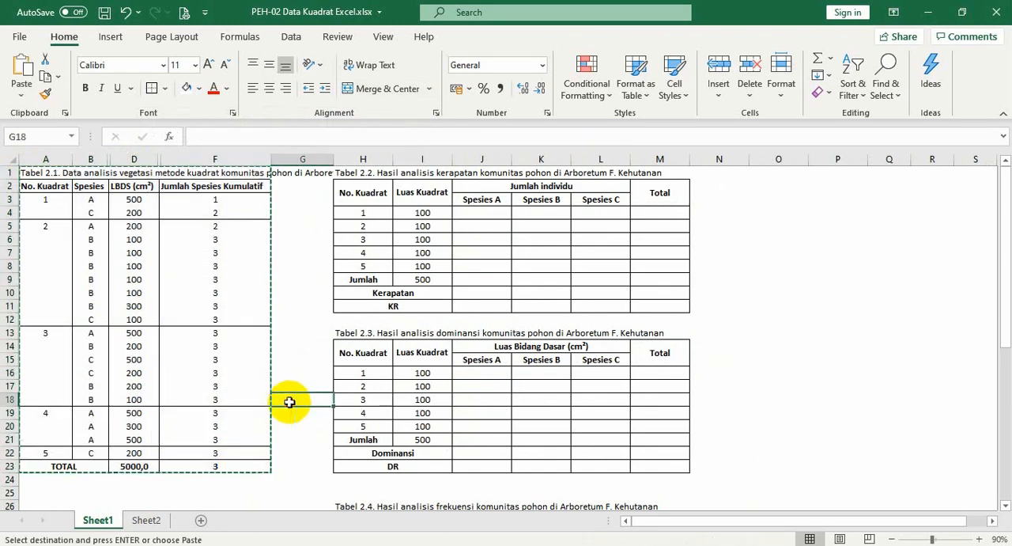
{"action": "key", "text": "Escape"}
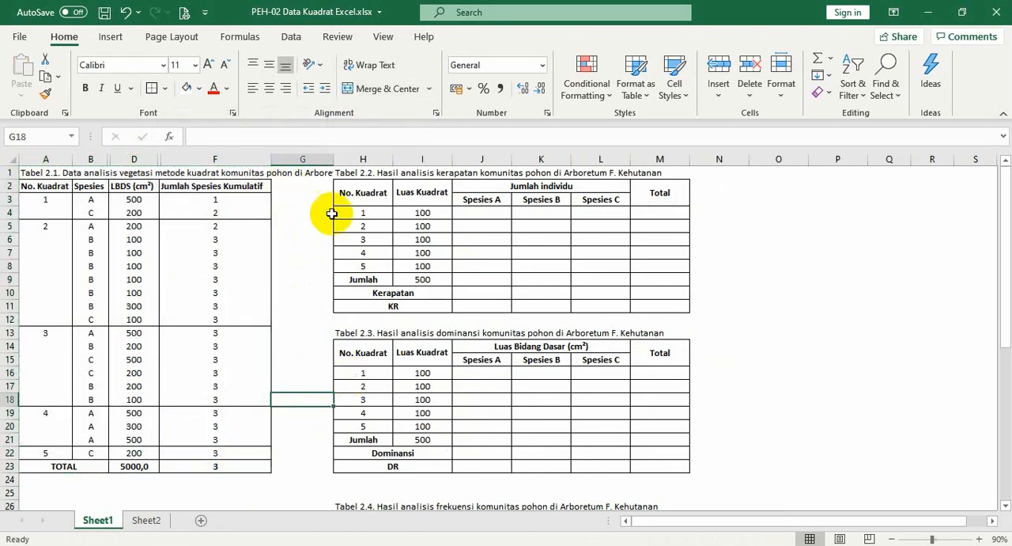
Examine Table 2.2's title, its individual-count and species headings, and the Luas Kuadrat formula for quadrat 1 in I4
{"action": "left_click", "coordinate": [370, 204]}
{"action": "key", "text": "Up"}
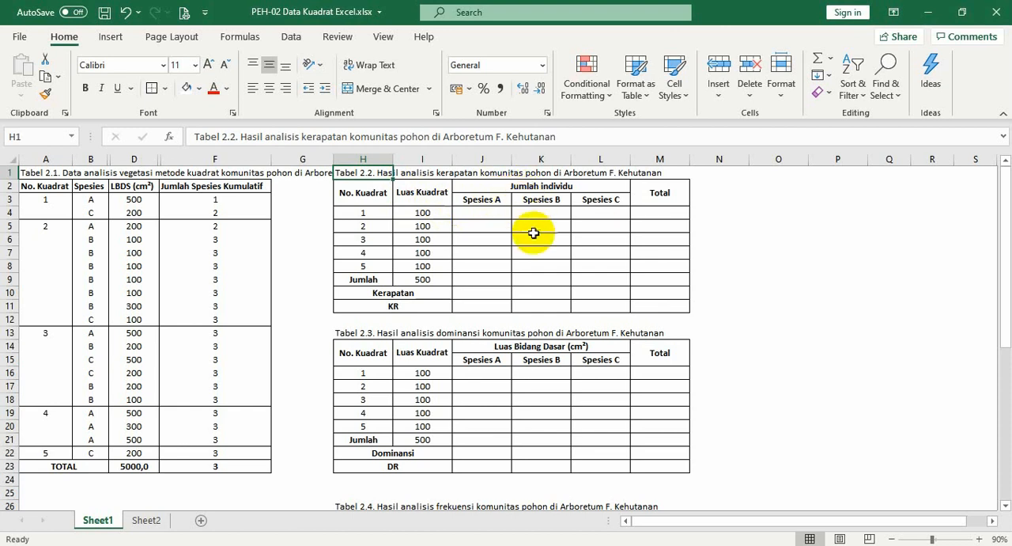
{"action": "left_click", "coordinate": [522, 189]}
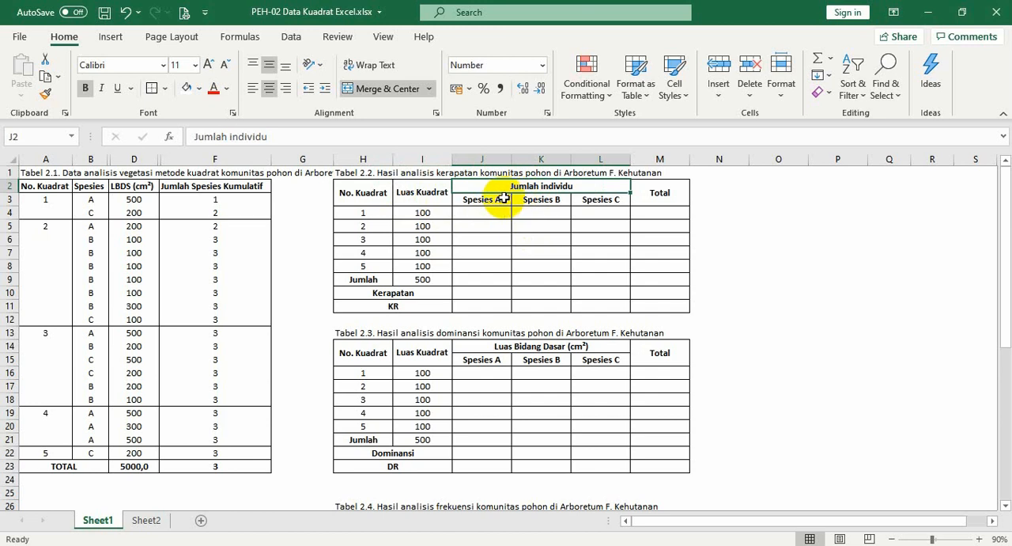
{"action": "left_click", "coordinate": [501, 198]}
{"action": "key", "text": "Right"}
{"action": "key", "text": "Right"}
{"action": "key", "text": "Left"}
{"action": "key", "text": "Left"}
{"action": "key", "text": "Left"}
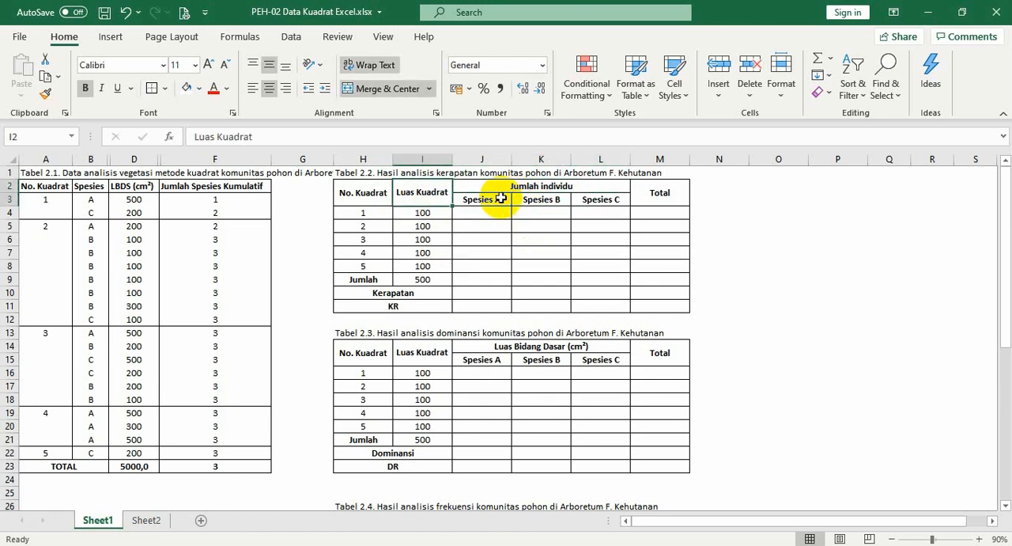
{"action": "key", "text": "Down"}
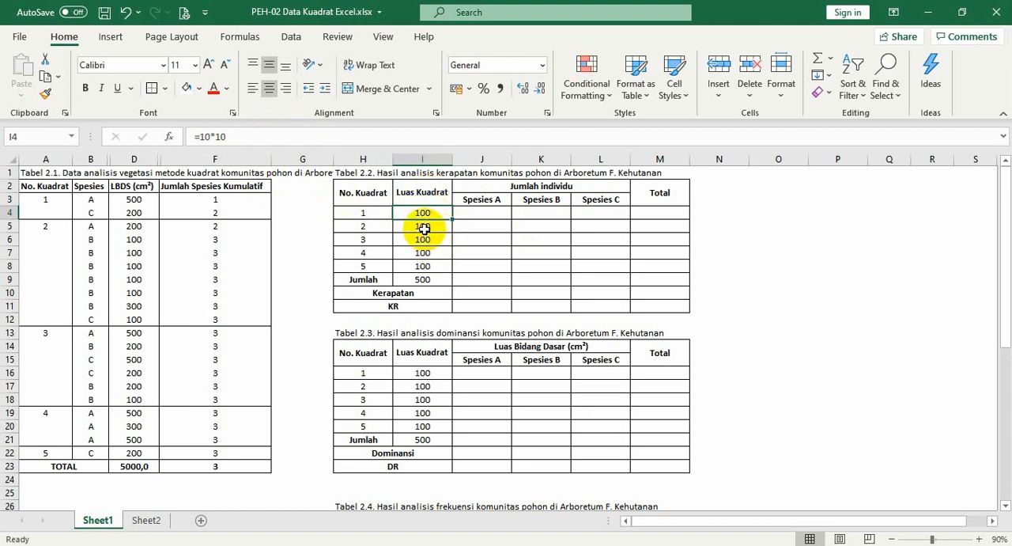
Enter quadrat 1's individual counts in Table 2.2: 1 for Spesies A, 0 for Spesies B and 1 for Spesies C
{"action": "left_click", "coordinate": [483, 219]}
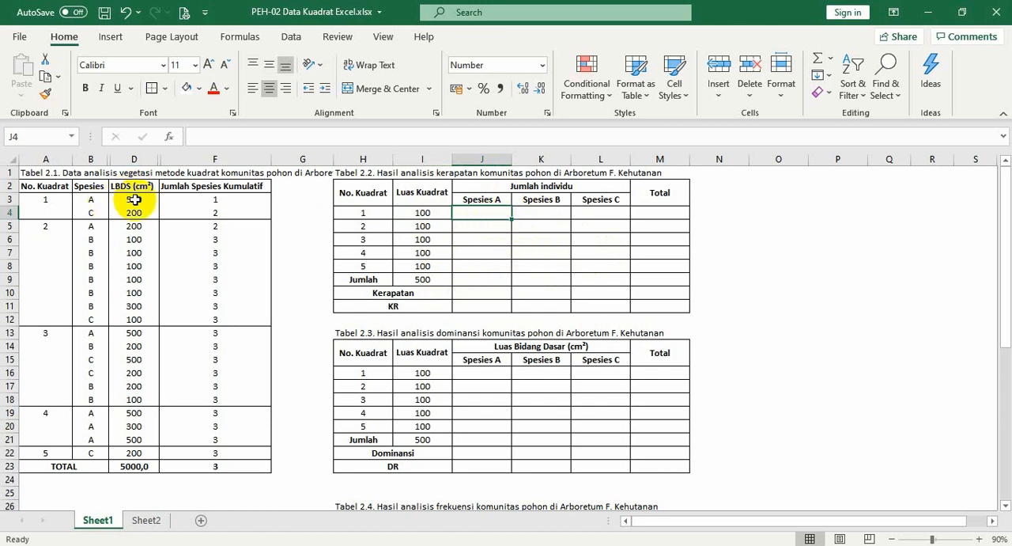
{"action": "left_click", "coordinate": [361, 214]}
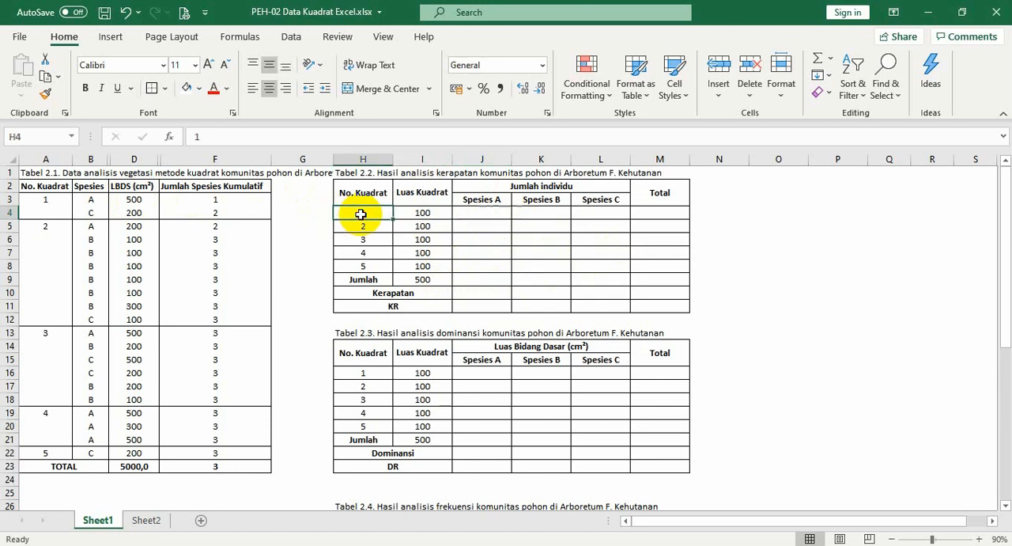
{"action": "left_click", "coordinate": [482, 212]}
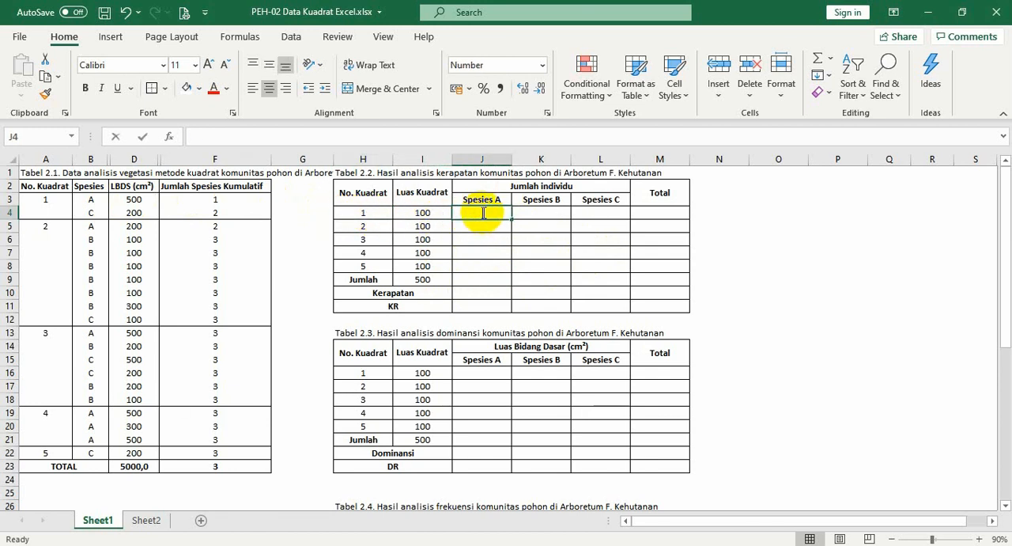
{"action": "type", "text": "1"}
{"action": "key", "text": "Tab"}
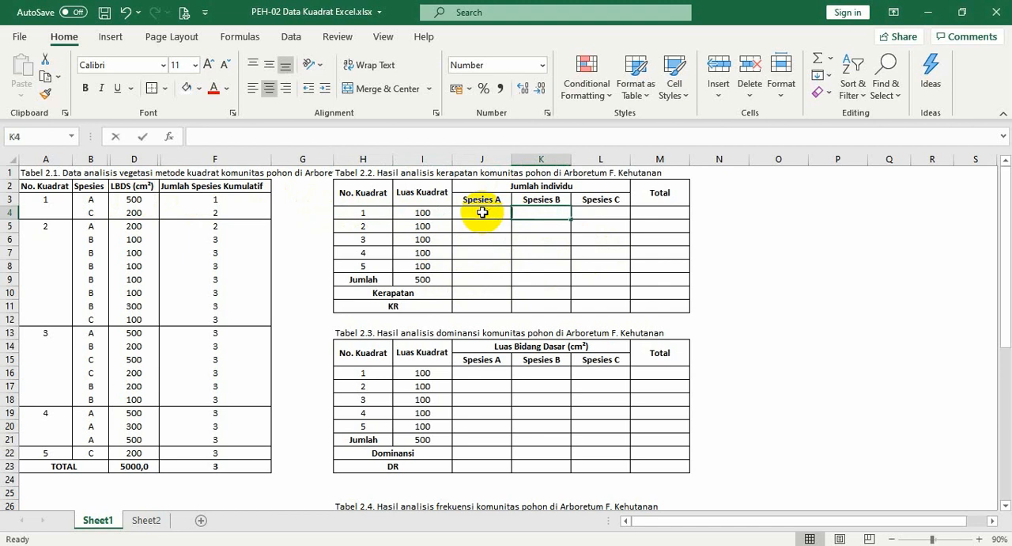
{"action": "type", "text": "0"}
{"action": "key", "text": "Tab"}
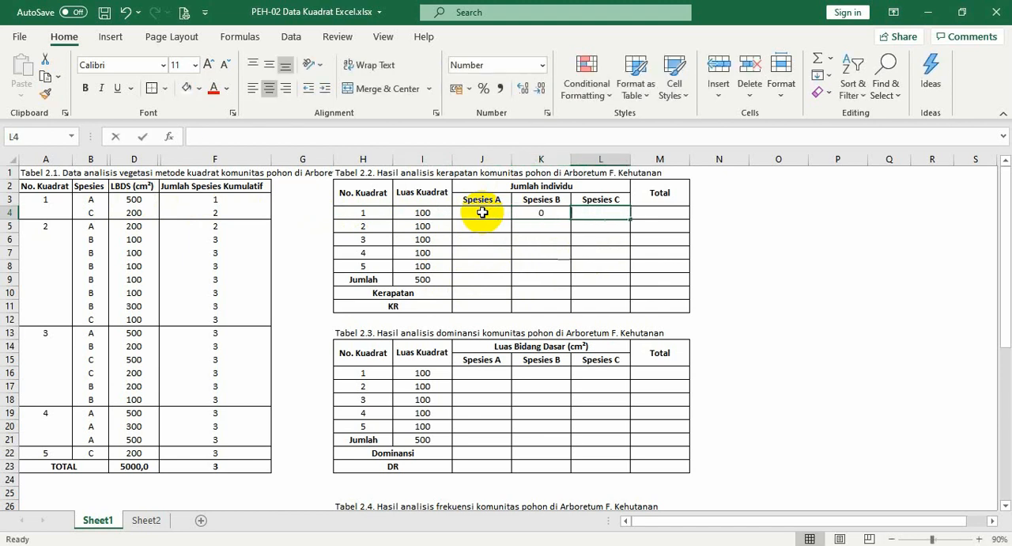
{"action": "type", "text": "1"}
{"action": "key", "text": "Return"}
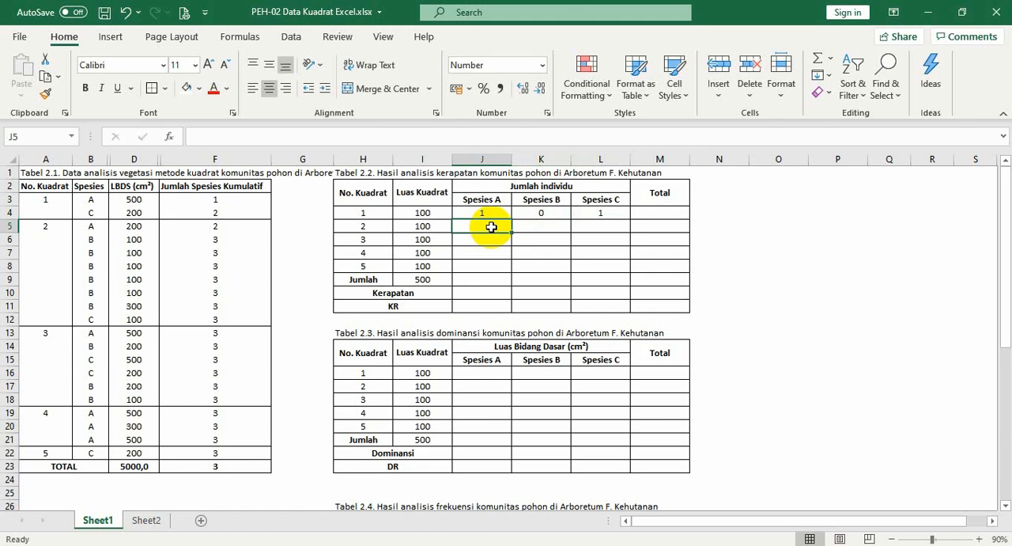
Enter quadrat 2's individual counts from Table 2.1: 1 for Spesies A, 6 for Spesies B and 1 for Spesies C
{"action": "type", "text": "1"}
{"action": "key", "text": "Tab"}
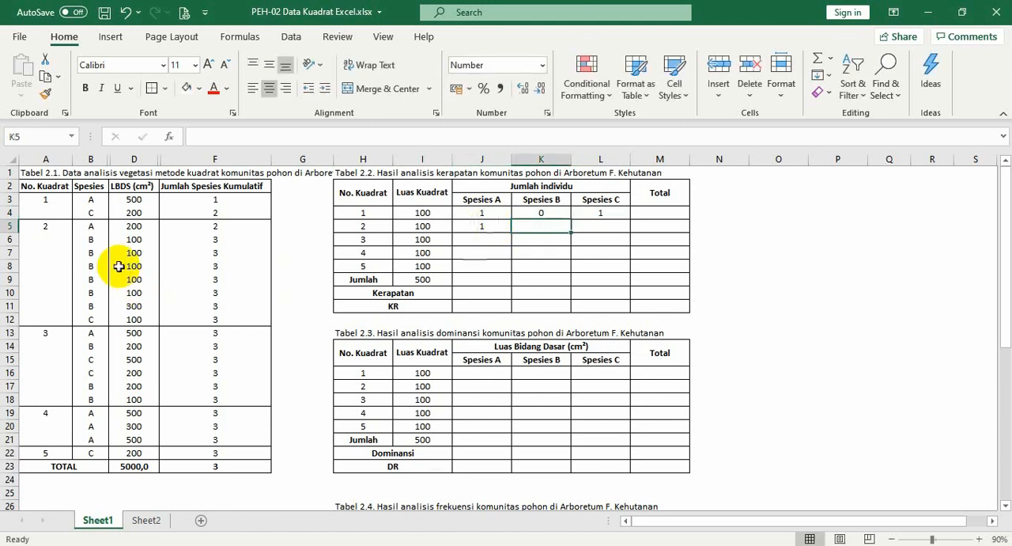
{"action": "left_click_drag", "start_coordinate": [93, 240], "coordinate": [95, 315]}
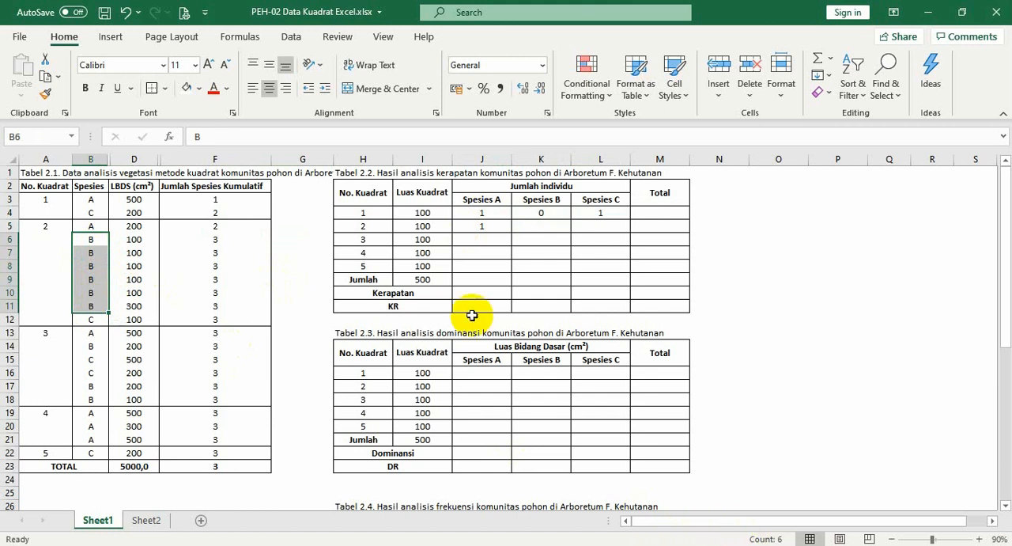
{"action": "left_click", "coordinate": [548, 233]}
{"action": "type", "text": "6"}
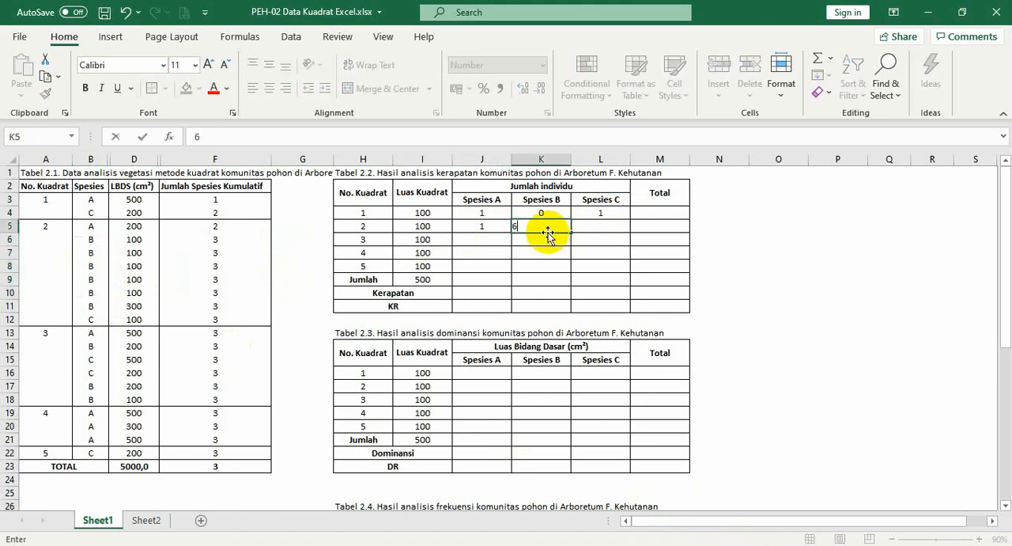
{"action": "key", "text": "Tab"}
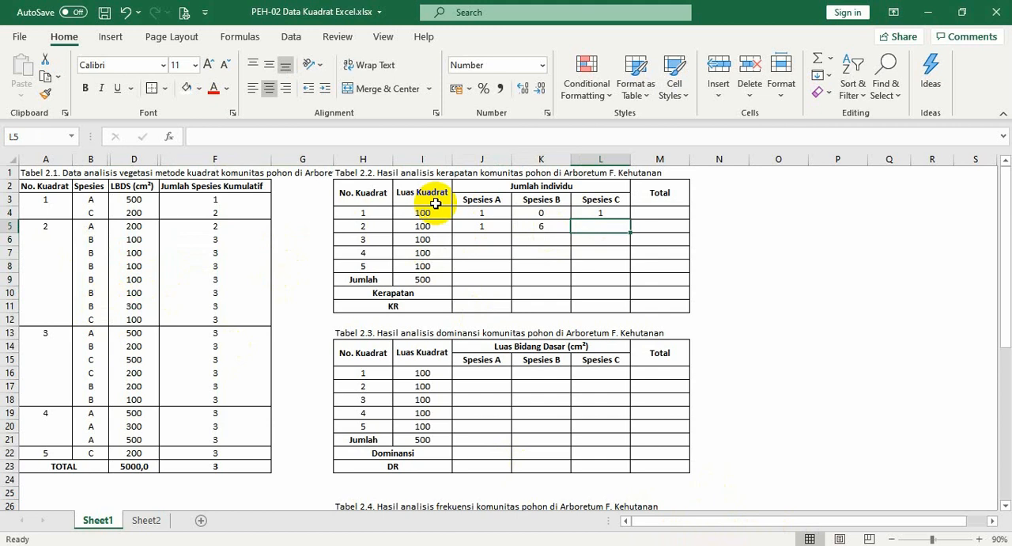
{"action": "type", "text": "1"}
{"action": "key", "text": "Return"}
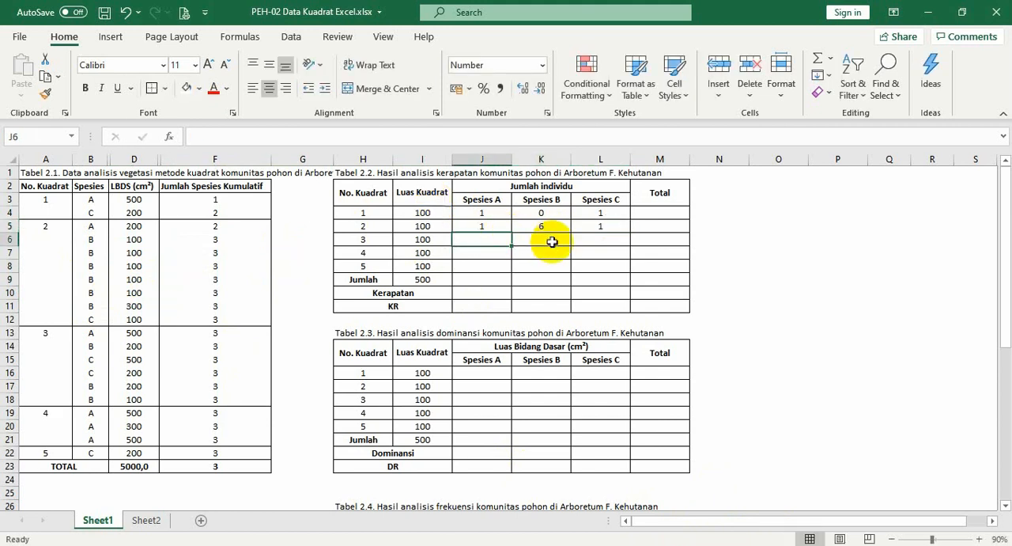
Enter quadrat 3's individual counts: 1 for Spesies A, 3 for Spesies B and 2 for Spesies C
{"action": "type", "text": "1"}
{"action": "key", "text": "Tab"}
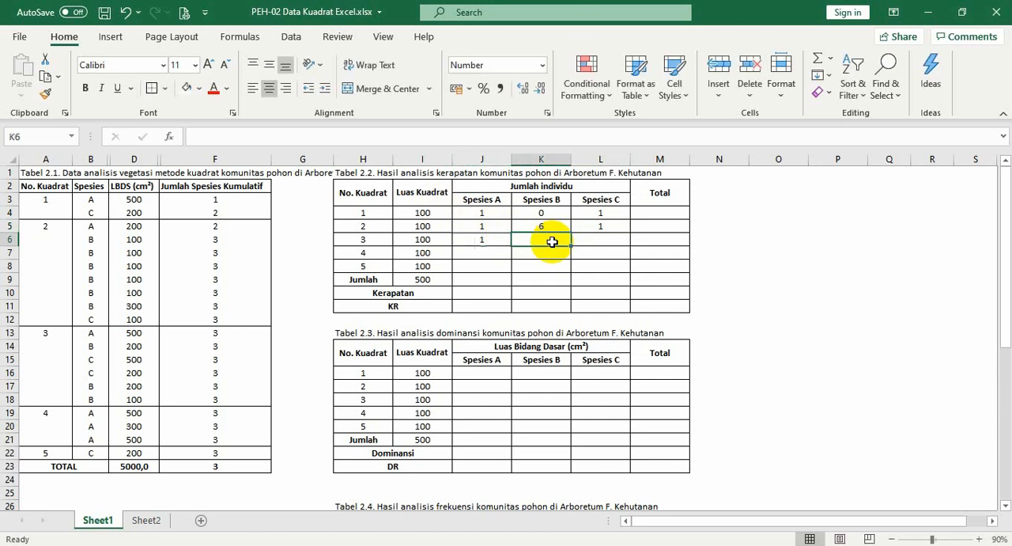
{"action": "type", "text": "3"}
{"action": "key", "text": "Tab"}
{"action": "type", "text": "2"}
{"action": "key", "text": "Return"}
Enter quadrat 4's individual counts: 3 for Spesies A, 0 for Spesies B and 0 for Spesies C
{"action": "type", "text": "3"}
{"action": "key", "text": "Tab"}
{"action": "type", "text": "0"}
{"action": "key", "text": "Tab"}
{"action": "type", "text": "0"}
{"action": "key", "text": "Return"}
Enter quadrat 5's individual counts: 0 for Spesies A, 0 for Spesies B and 1 for Spesies C
{"action": "key", "text": "Left"}
{"action": "type", "text": "0"}
{"action": "key", "text": "Tab"}
{"action": "type", "text": "0"}
{"action": "key", "text": "Tab"}
{"action": "type", "text": "1"}
{"action": "key", "text": "Return"}
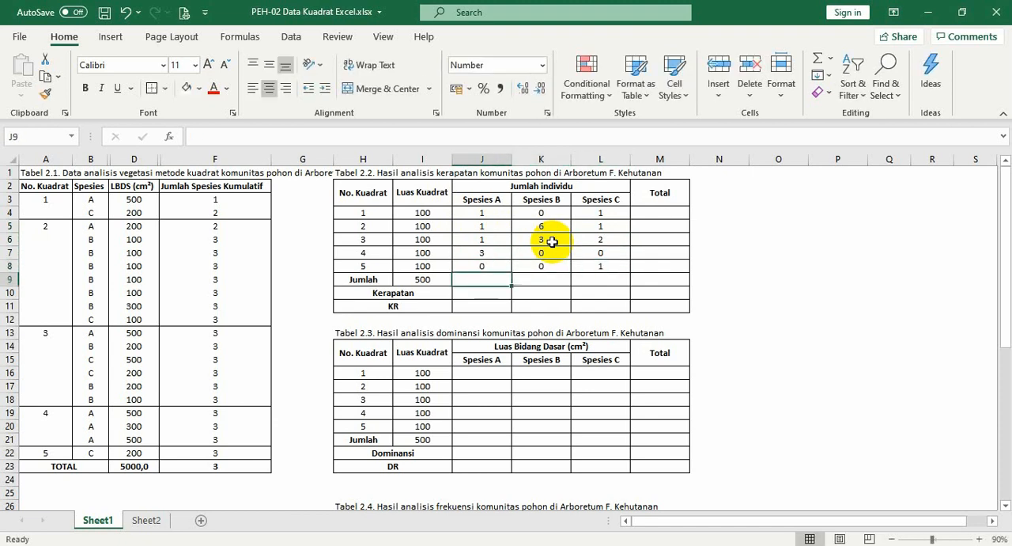
Clear the Luas Kuadrat total in I9 and re-enter it as =SUM(I4:I8)
{"action": "left_click", "coordinate": [435, 280]}
{"action": "key", "text": "Delete"}
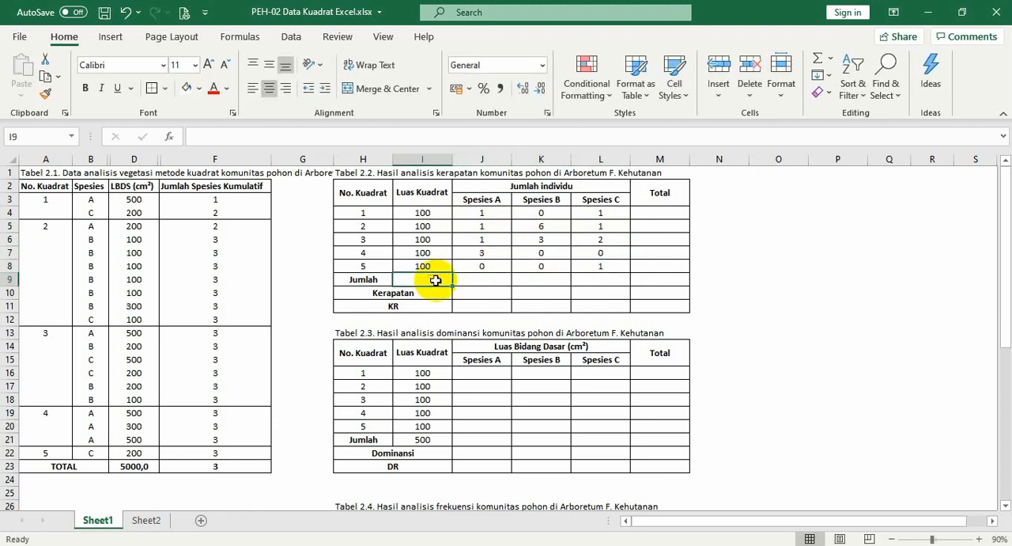
{"action": "type", "text": "="}
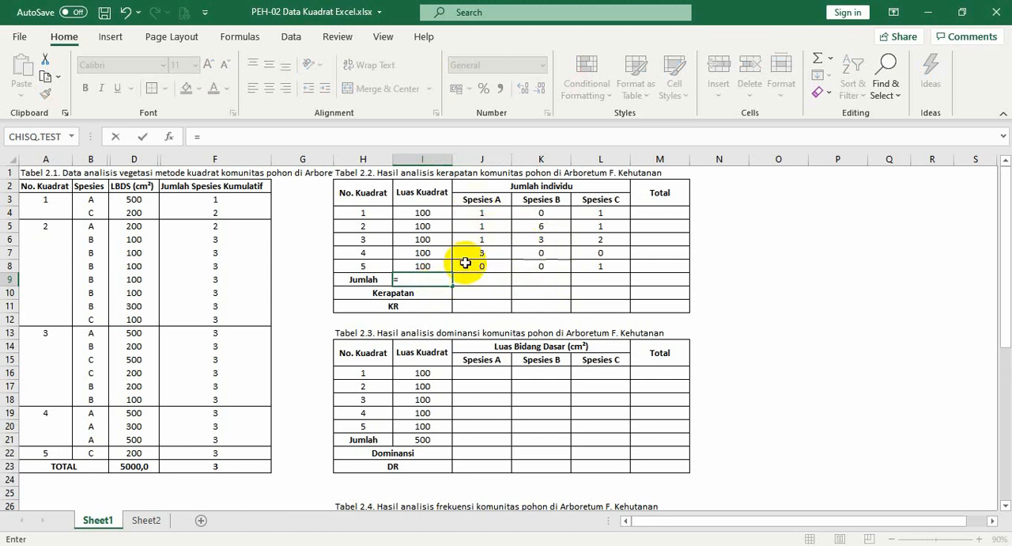
{"action": "type", "text": "sum("}
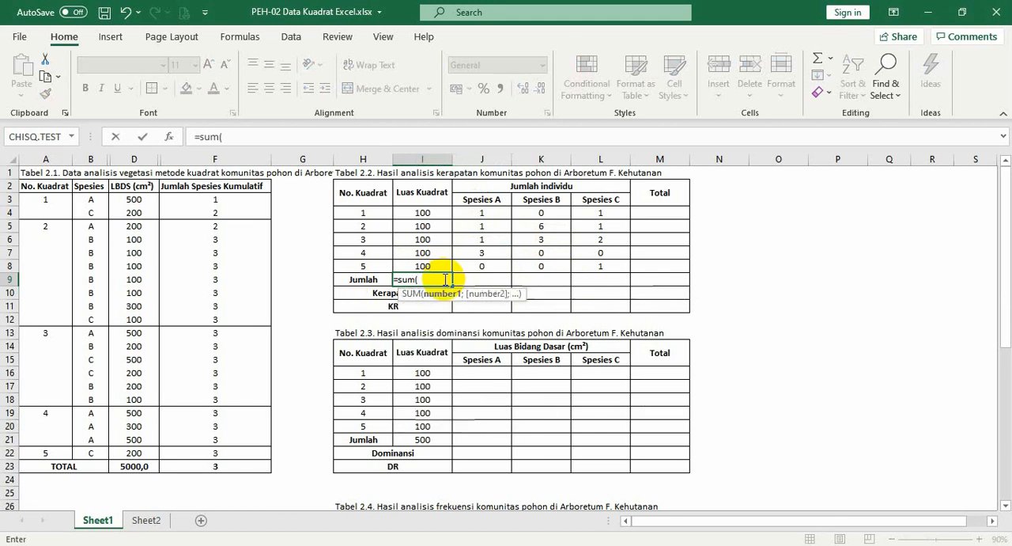
{"action": "left_click_drag", "start_coordinate": [435, 265], "coordinate": [434, 263]}
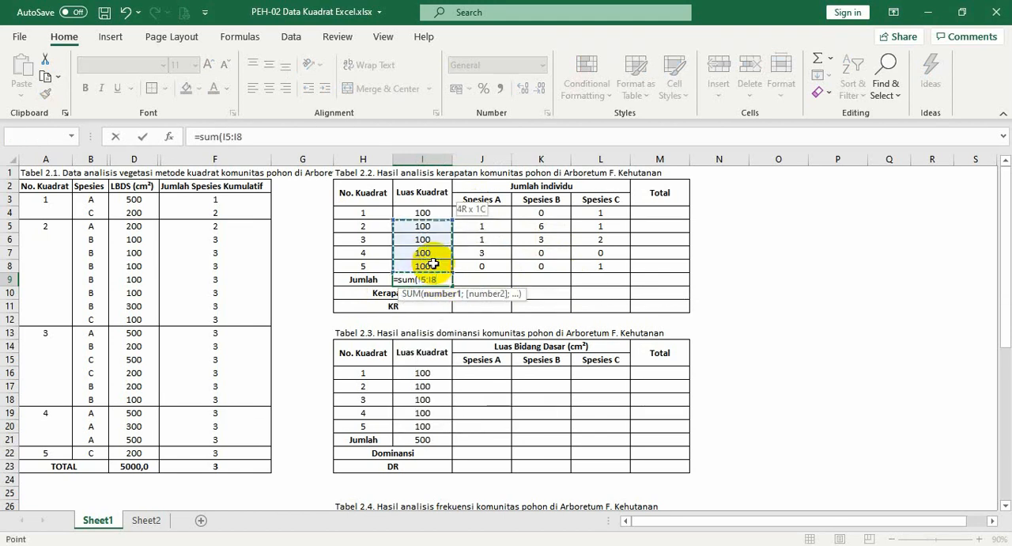
{"action": "key", "text": "shift+Up"}
{"action": "key", "text": "Return"}
{"action": "key", "text": "Up"}
Copy the sum formula in I9 and paste only the formula into J9:L9 to total each species' count
{"action": "key", "text": "ctrl+c"}
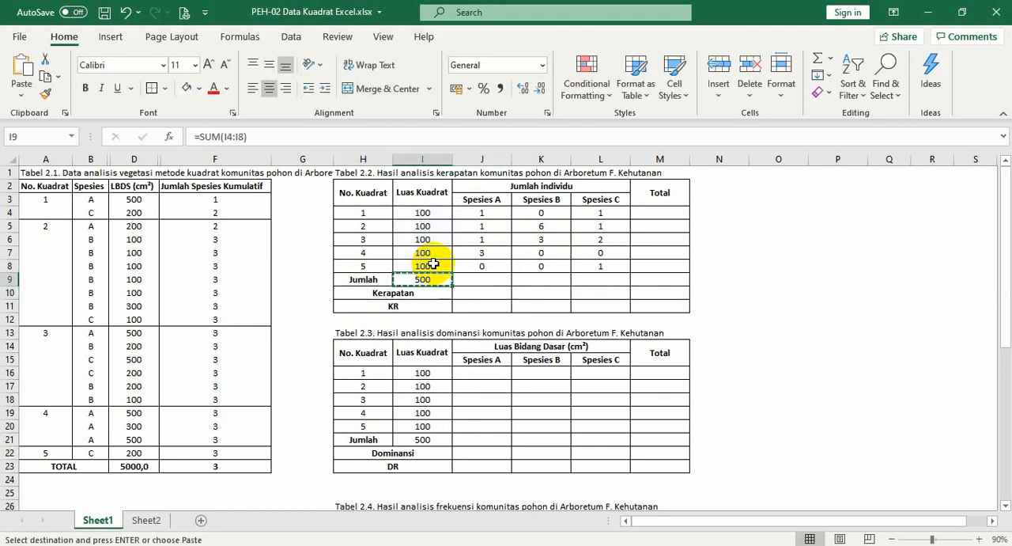
{"action": "key", "text": "shift+Right"}
{"action": "key", "text": "shift+Right"}
{"action": "key", "text": "shift+Right"}
{"action": "key", "text": "shift+F10"}
{"action": "key", "text": "f"}
{"action": "key", "text": "Return"}
{"action": "key", "text": "Right"}
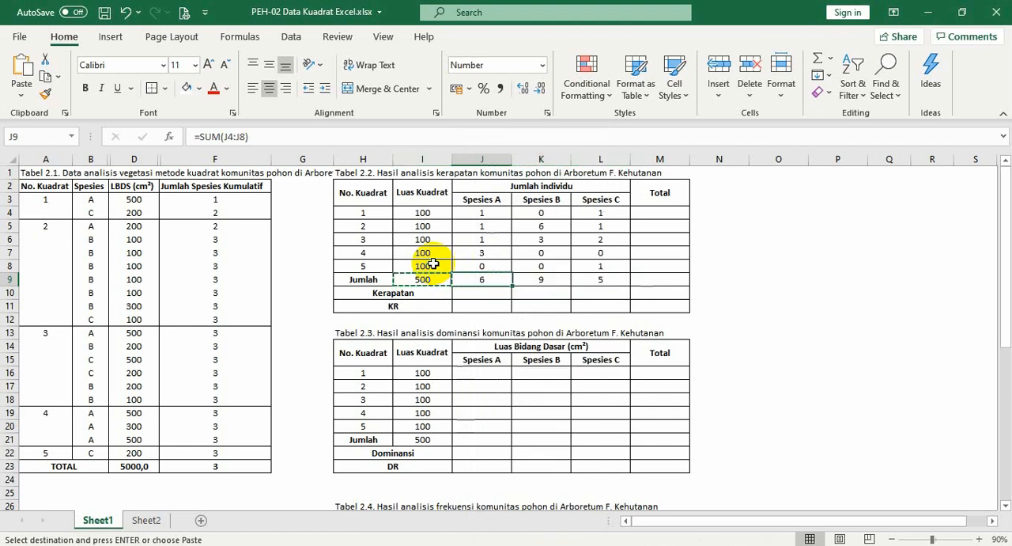
{"action": "key", "text": "Escape"}
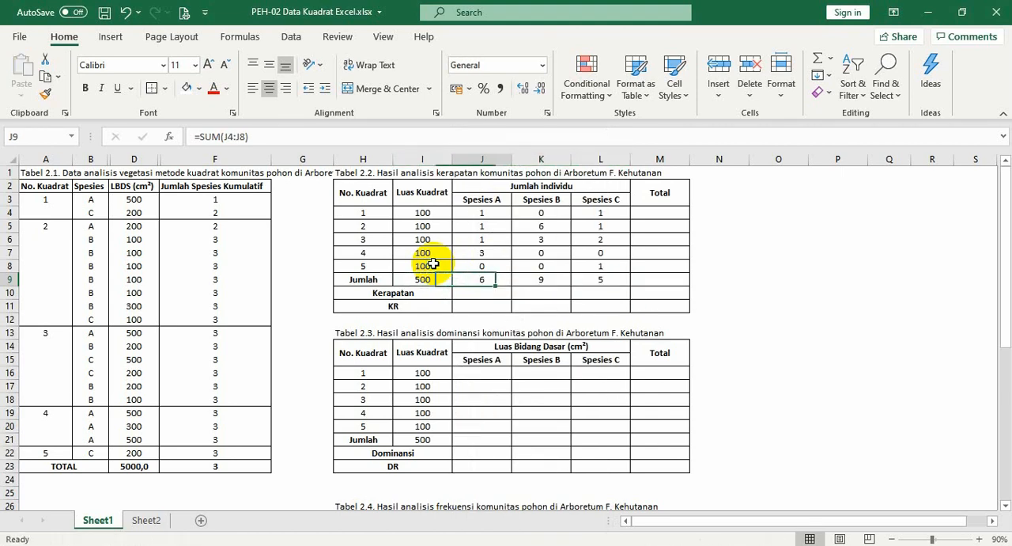
{"action": "key", "text": "Right"}
{"action": "key", "text": "Right"}
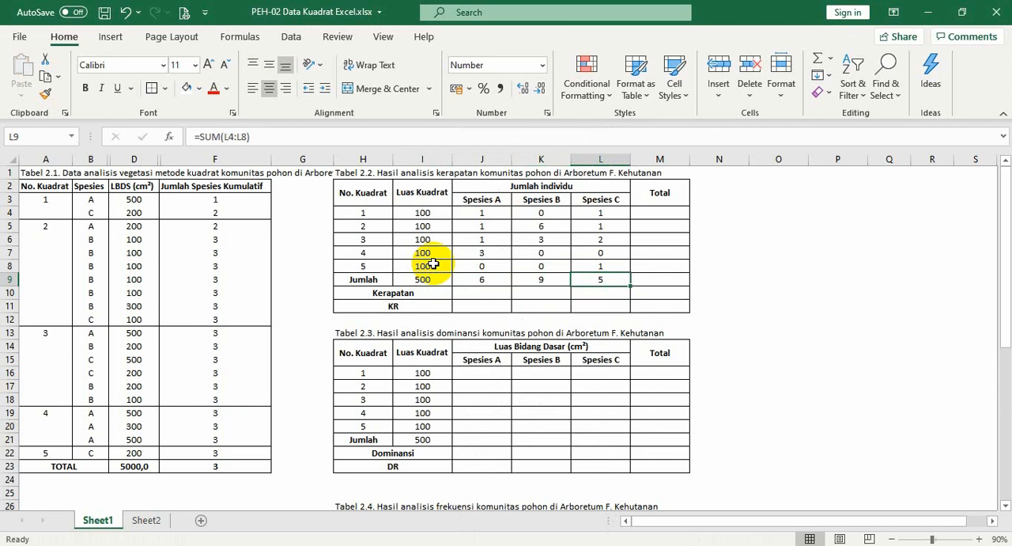
Enter =SUM(J4:L4) in M4 as quadrat 1's total number of individuals
{"action": "key", "text": "Right"}
{"action": "key", "text": "Up"}
{"action": "key", "text": "Up"}
{"action": "key", "text": "Up"}
{"action": "key", "text": "Up"}
{"action": "key", "text": "Up"}
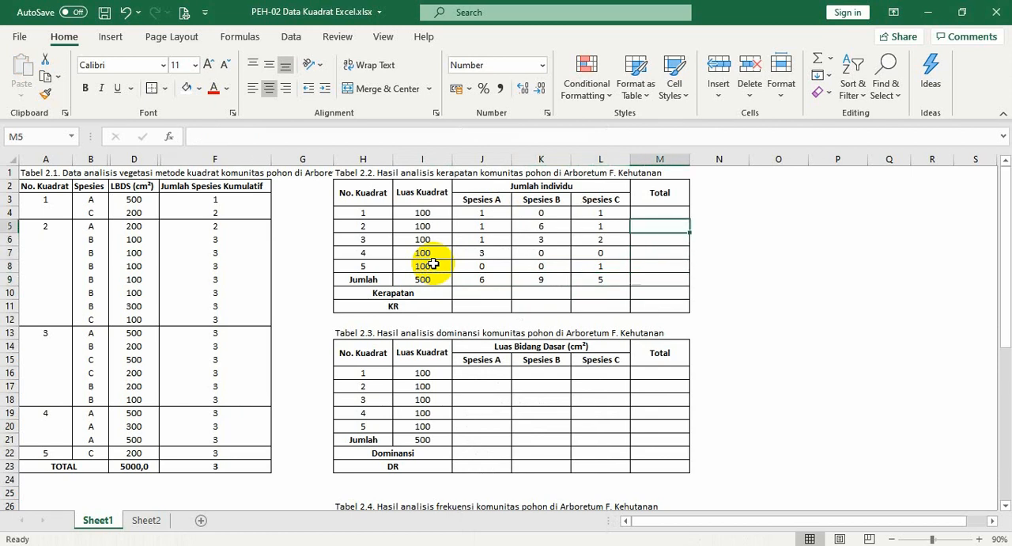
{"action": "type", "text": "=sum("}
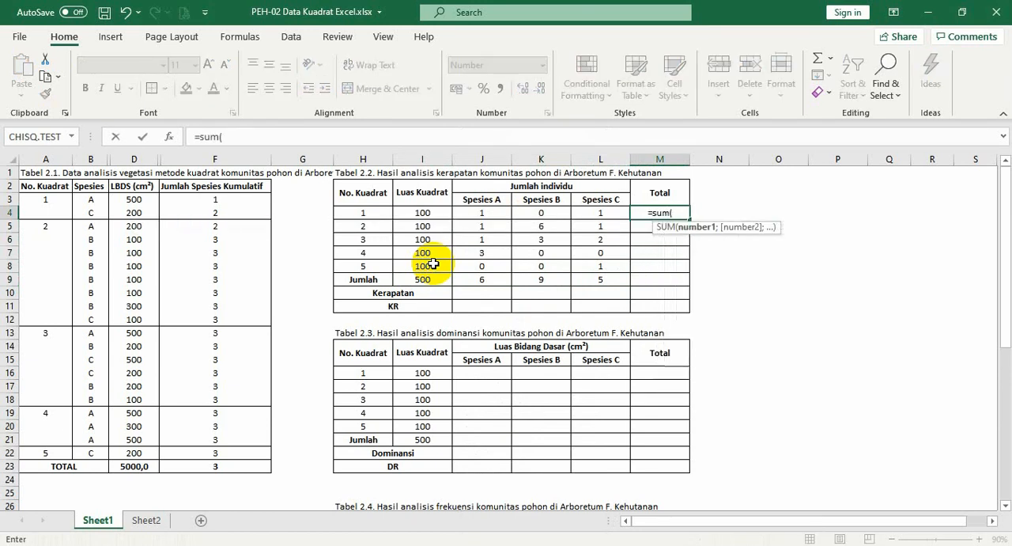
{"action": "key", "text": "Left"}
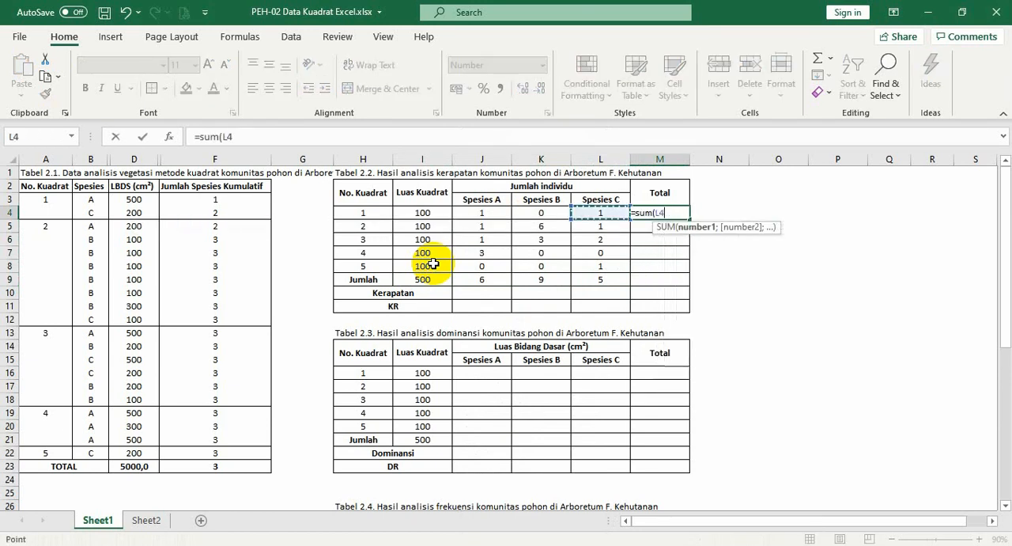
{"action": "key", "text": "shift+Left"}
{"action": "key", "text": "shift+Left"}
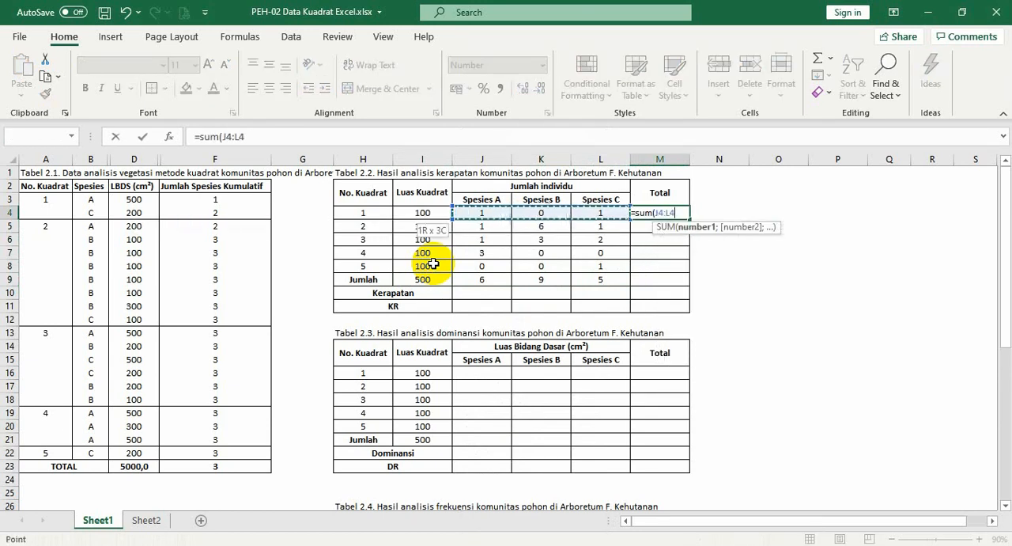
{"action": "type", "text": ")"}
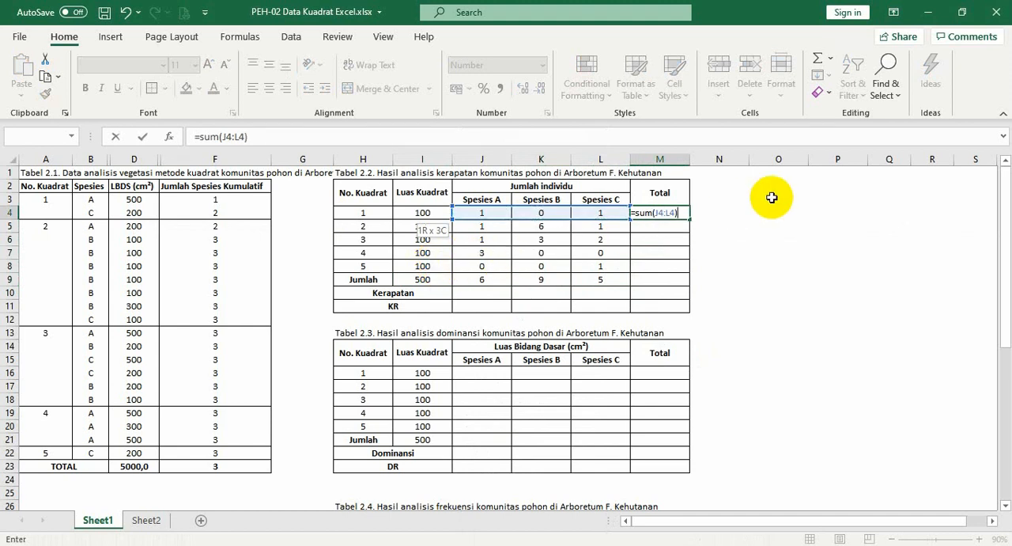
{"action": "key", "text": "Return"}
{"action": "key", "text": "Up"}
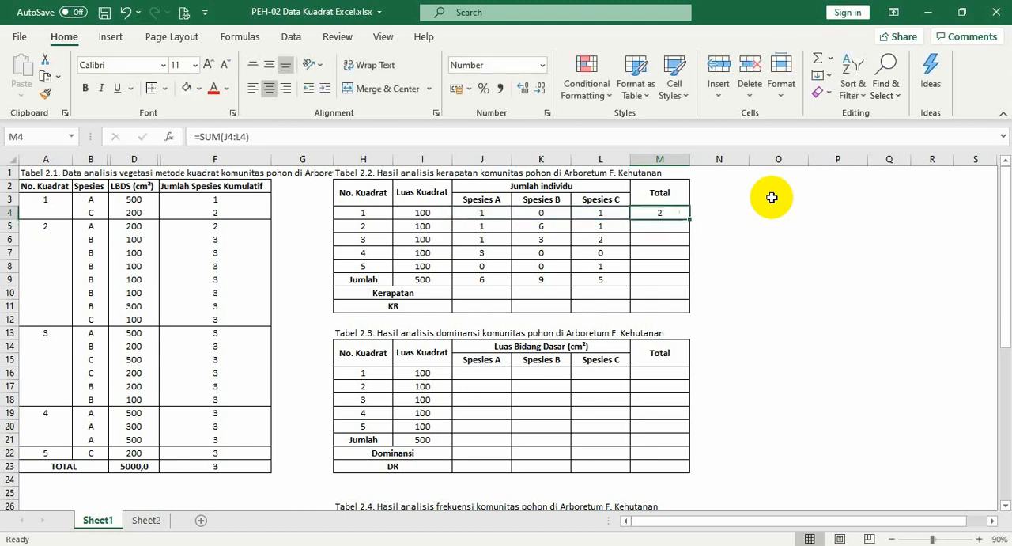
Copy the M4 sum formula and paste only the formula down the Total column through M11
{"action": "key", "text": "ctrl+c"}
{"action": "key", "text": "shift+Down"}
{"action": "key", "text": "shift+Down"}
{"action": "key", "text": "shift+Down"}
{"action": "key", "text": "shift+Down"}
{"action": "key", "text": "shift+Down"}
{"action": "key", "text": "shift+Down"}
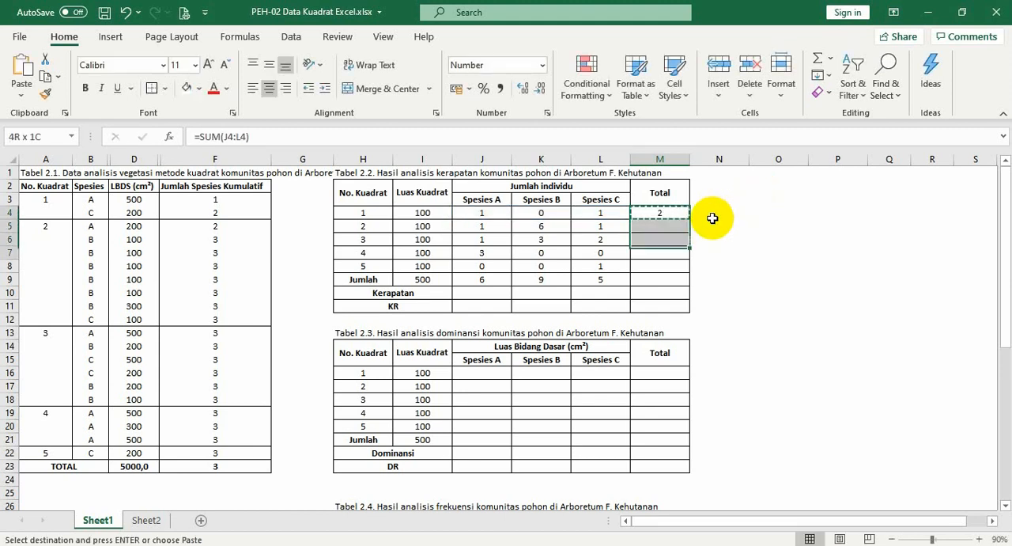
{"action": "key", "text": "shift+Down"}
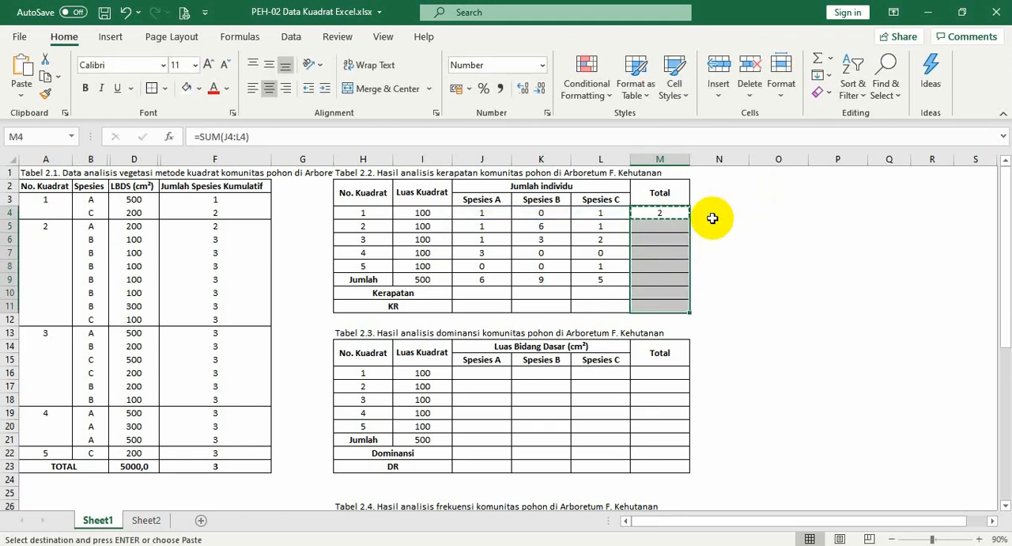
{"action": "right_click", "coordinate": [712, 218]}
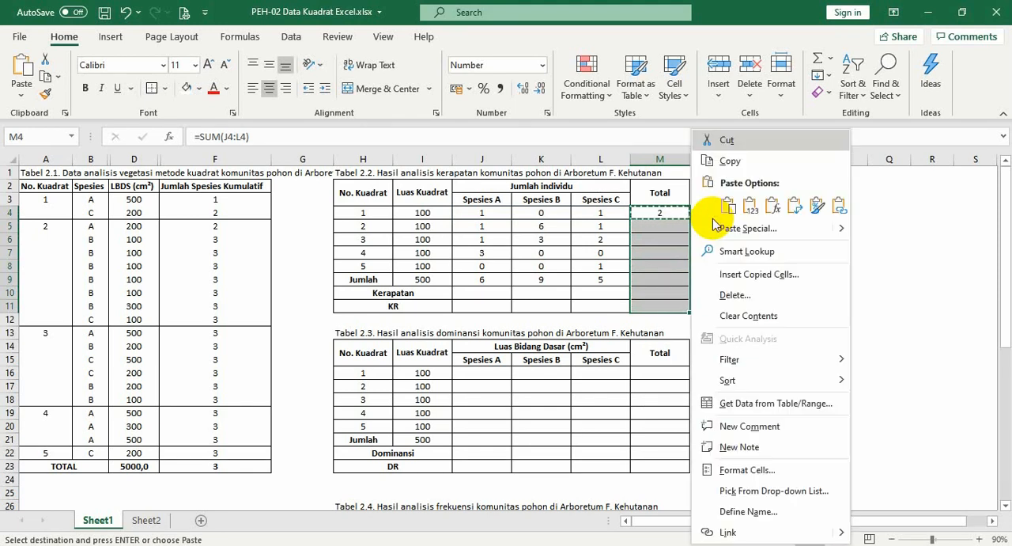
{"action": "left_click", "coordinate": [774, 209]}
{"action": "left_click", "coordinate": [672, 292]}
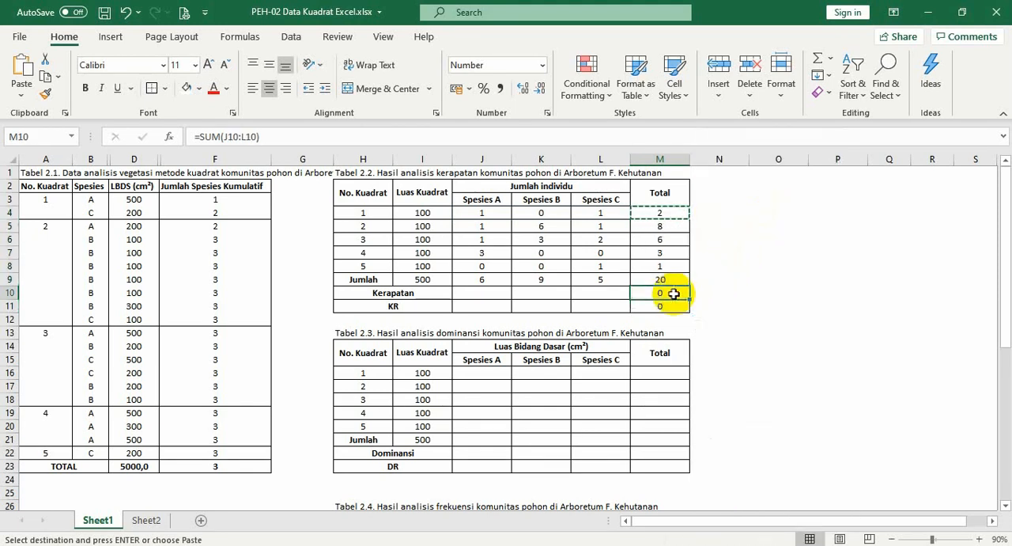
{"action": "key", "text": "Escape"}
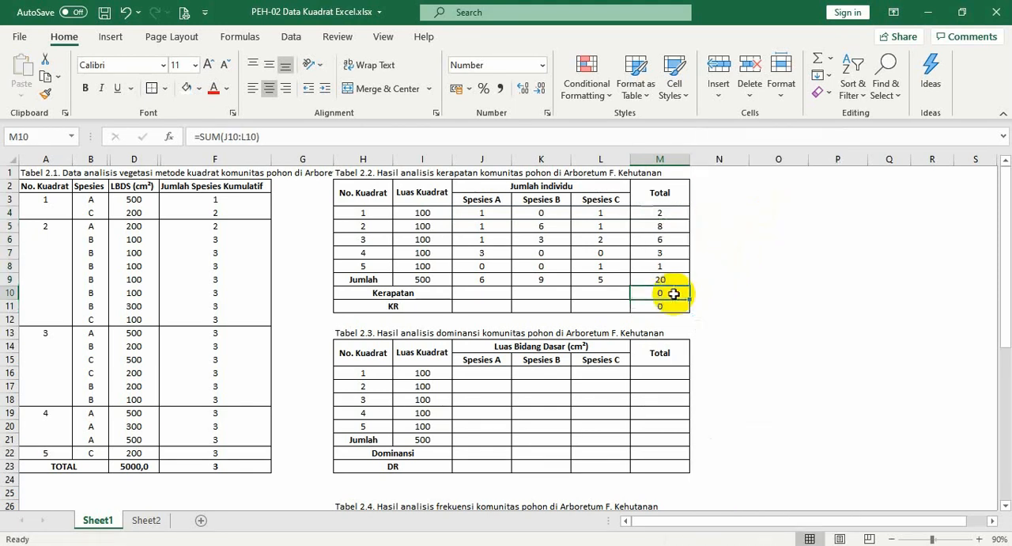
Examine the Spesies A Kerapatan cell J10 together with the Jumlah cells J9 and I9 needed for the density calculation
{"action": "left_click", "coordinate": [494, 295]}
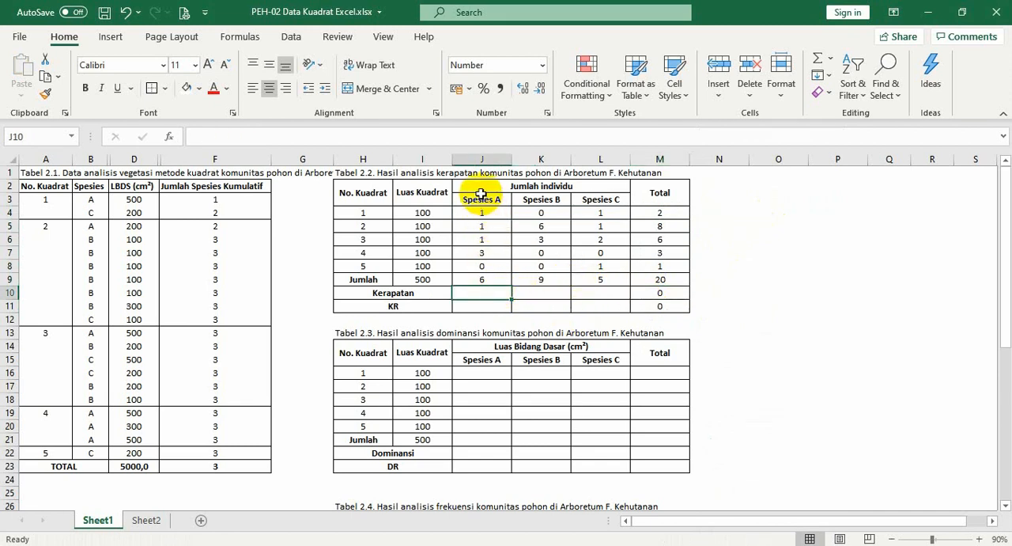
{"action": "left_click", "coordinate": [489, 278]}
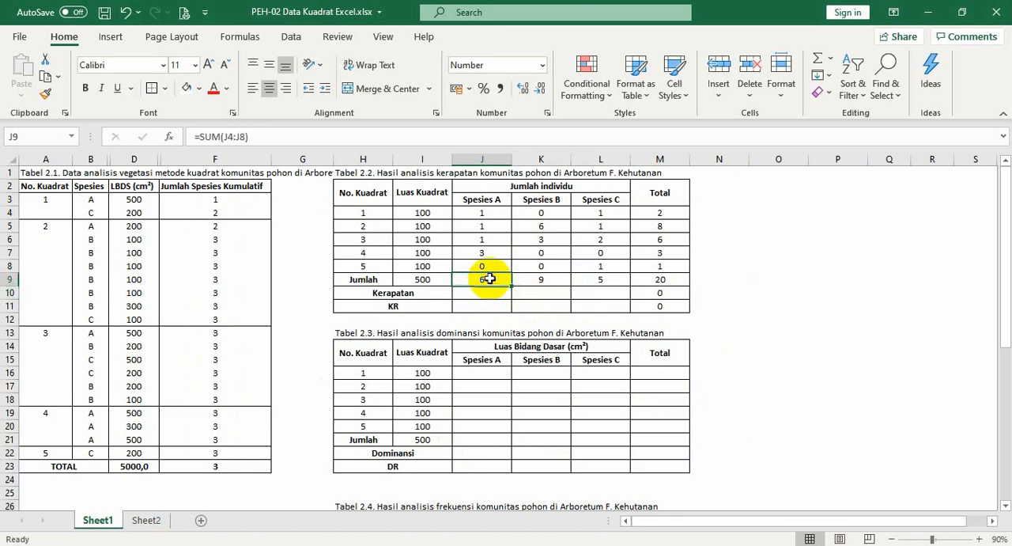
{"action": "left_click", "coordinate": [425, 278]}
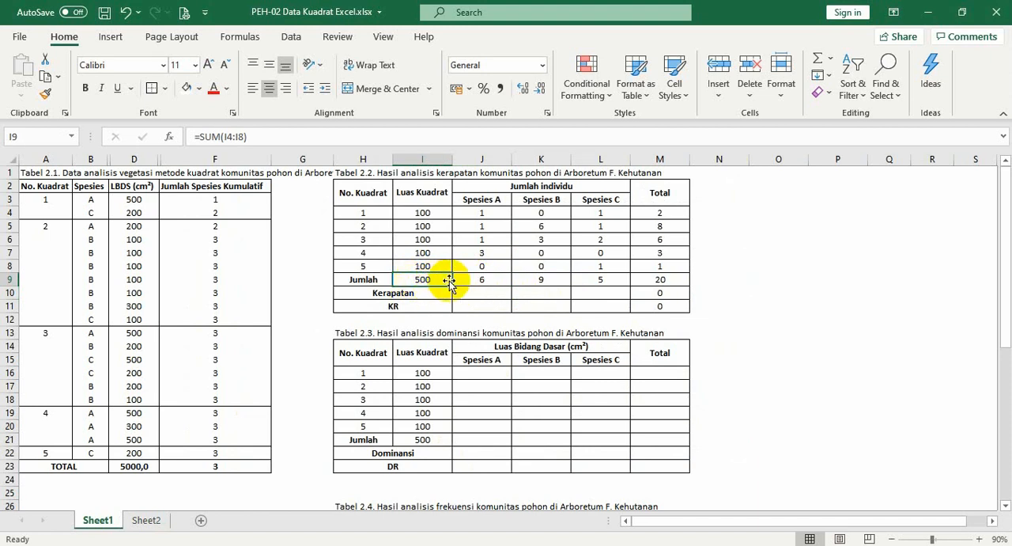
Enter =J9/($I$9/10000) in J10 to calculate the Kerapatan (density) of Spesies A
{"action": "left_click", "coordinate": [491, 295]}
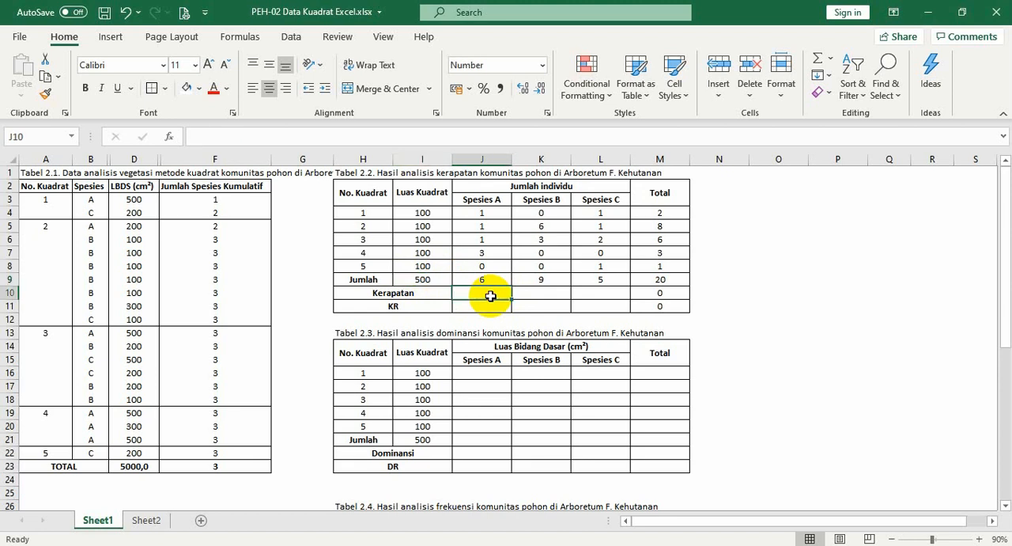
{"action": "type", "text": "="}
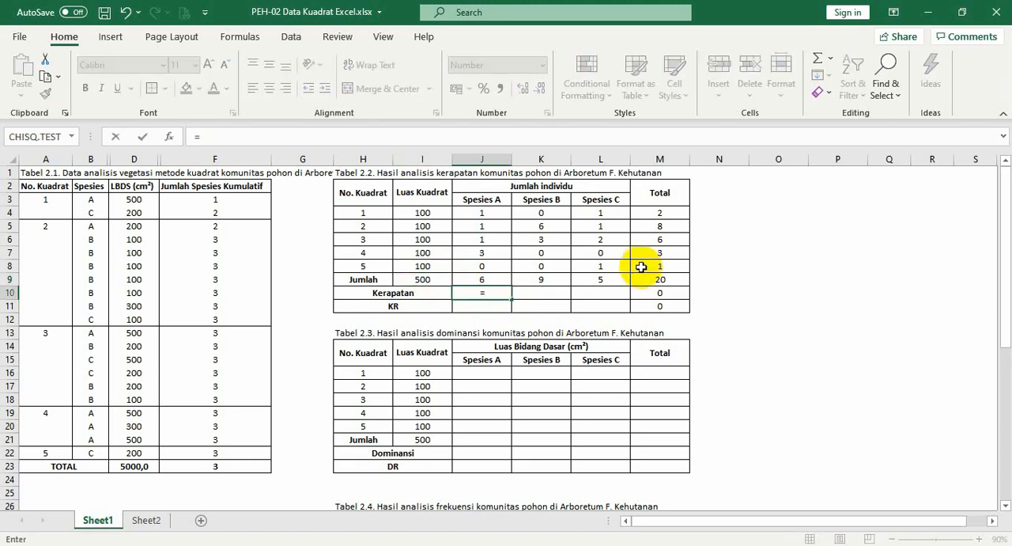
{"action": "left_click", "coordinate": [498, 278]}
{"action": "type", "text": "/("}
{"action": "left_click", "coordinate": [424, 279]}
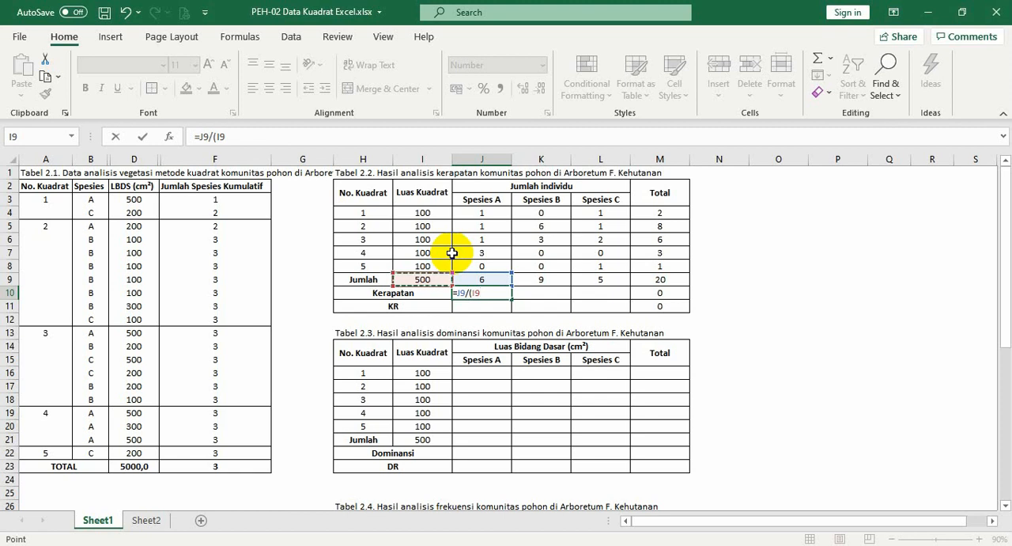
{"action": "key", "text": "F4"}
{"action": "type", "text": "/"}
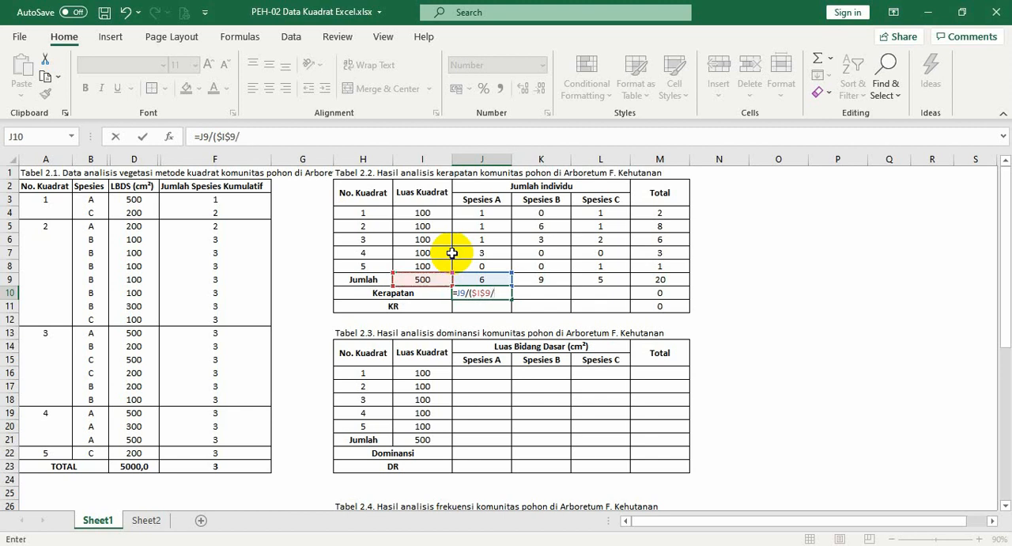
{"action": "type", "text": "1000"}
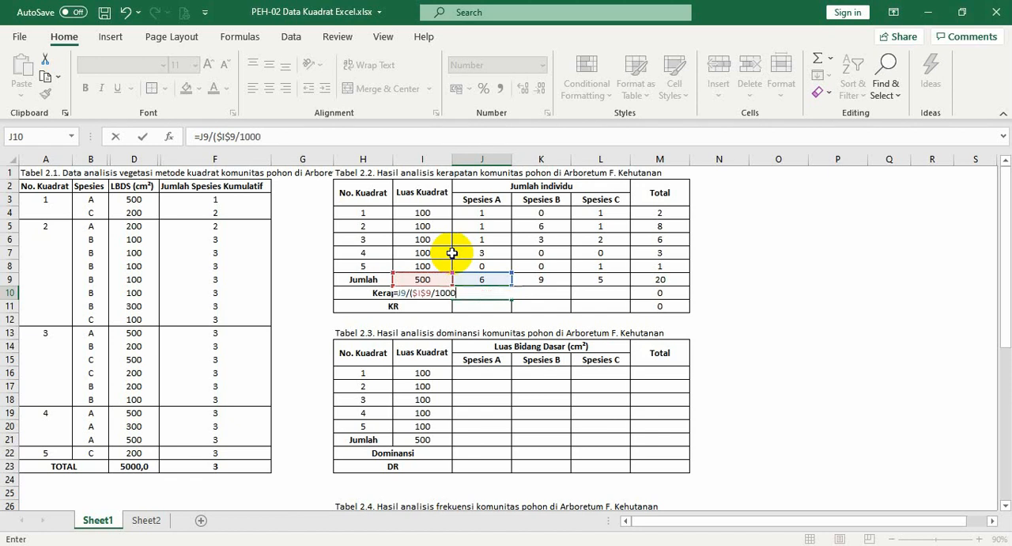
{"action": "type", "text": "0)"}
{"action": "key", "text": "ctrl+Return"}
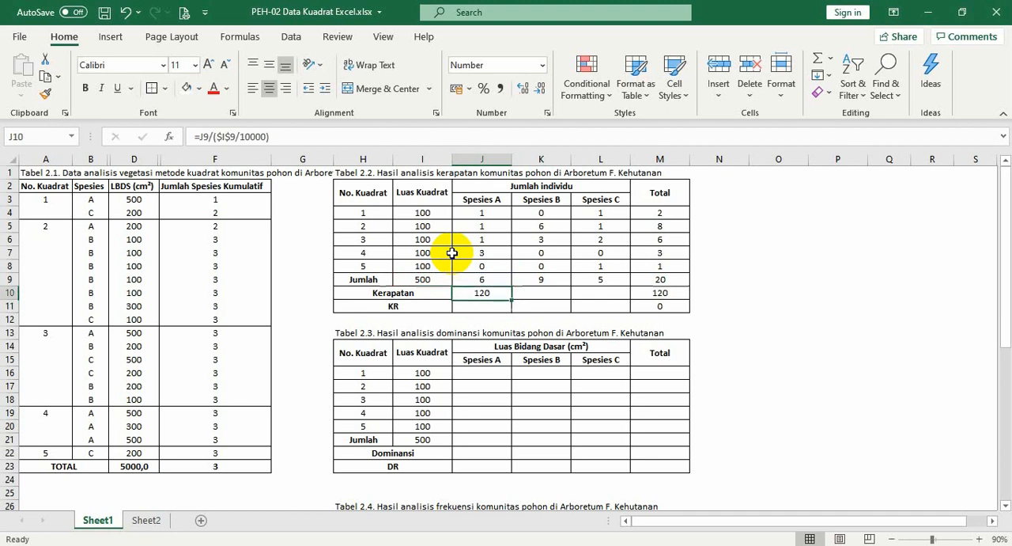
Copy the J10 density formula into K10:L10 for Spesies B and C, and check the Kerapatan row
{"action": "key", "text": "ctrl+c"}
{"action": "right_click", "coordinate": [495, 300]}
{"action": "key", "text": "Escape"}
{"action": "key", "text": "shift+Right"}
{"action": "key", "text": "shift+Right"}
{"action": "key", "text": "Return"}
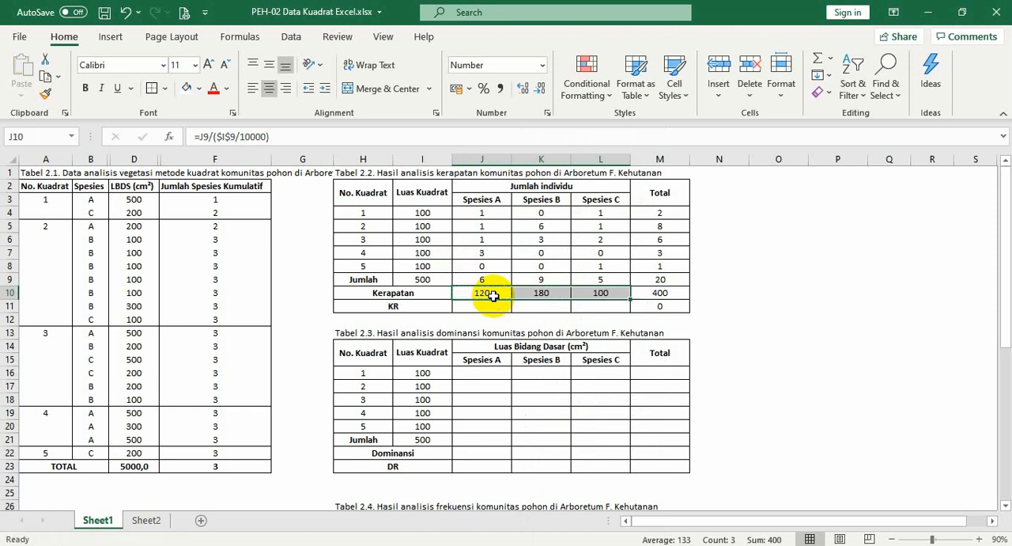
{"action": "left_click", "coordinate": [662, 292]}
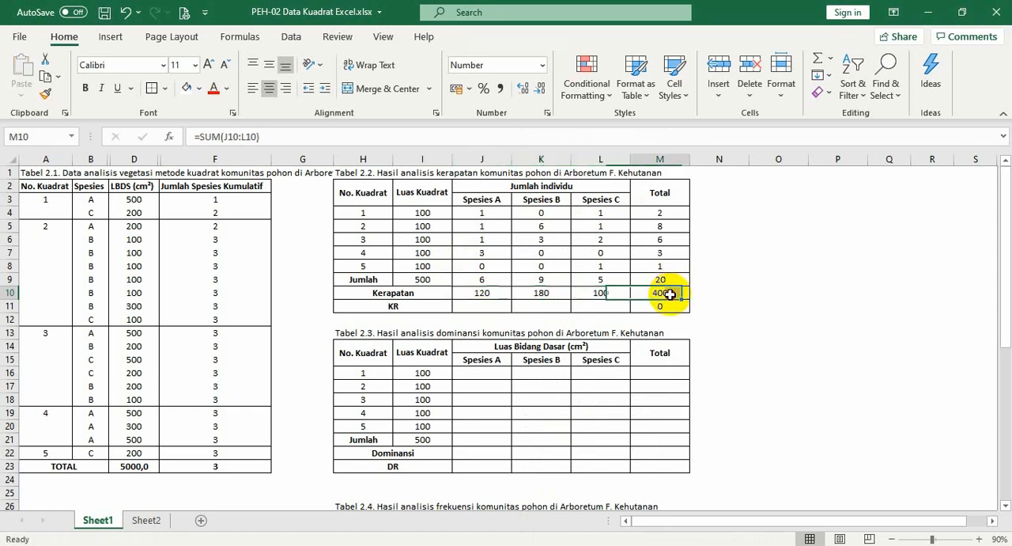
{"action": "left_click", "coordinate": [471, 296]}
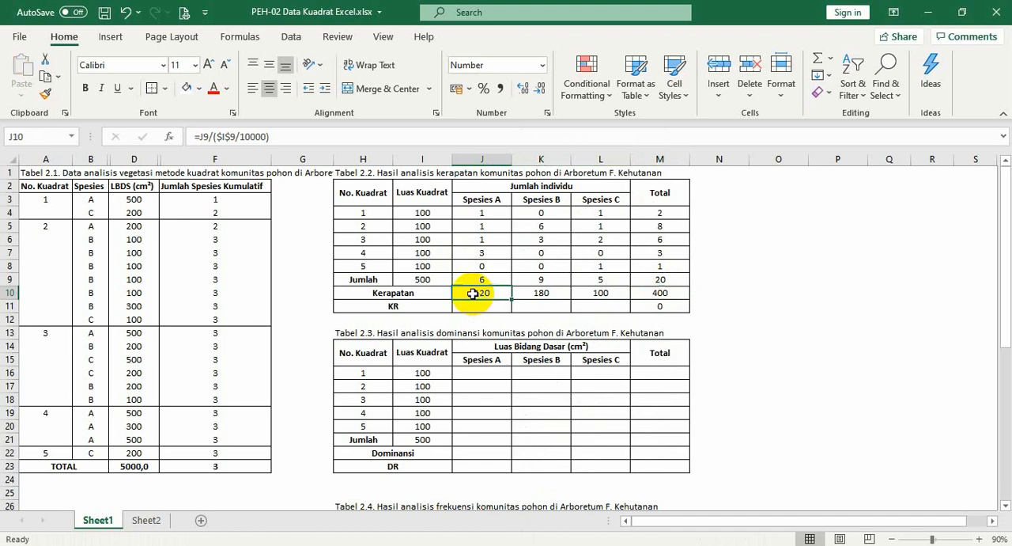
{"action": "left_click", "coordinate": [546, 295]}
{"action": "left_click", "coordinate": [609, 295]}
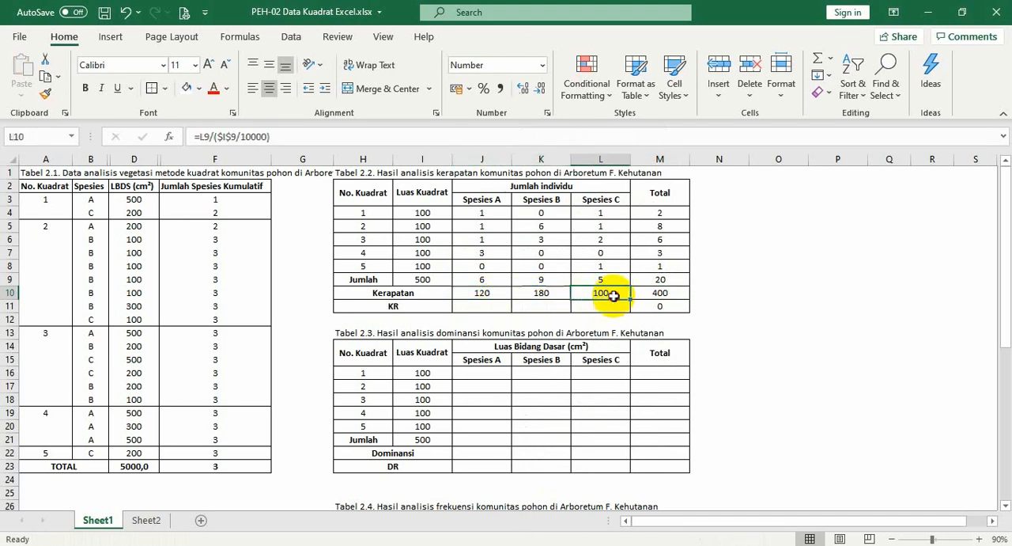
Enter =J10/$M$10*100 in J11 to calculate the relative density (KR) of Spesies A
{"action": "left_click", "coordinate": [479, 307]}
{"action": "left_click", "coordinate": [394, 306]}
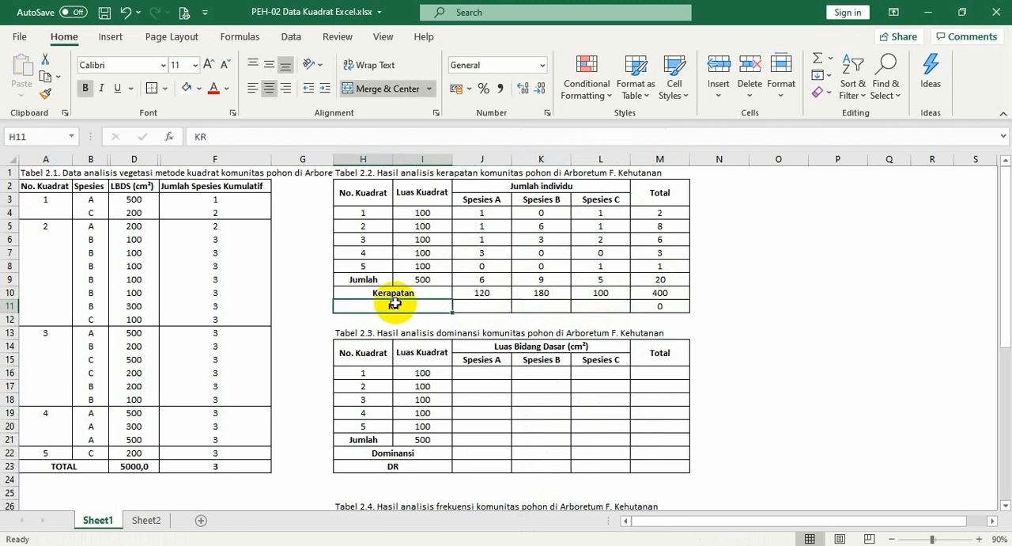
{"action": "left_click", "coordinate": [501, 307]}
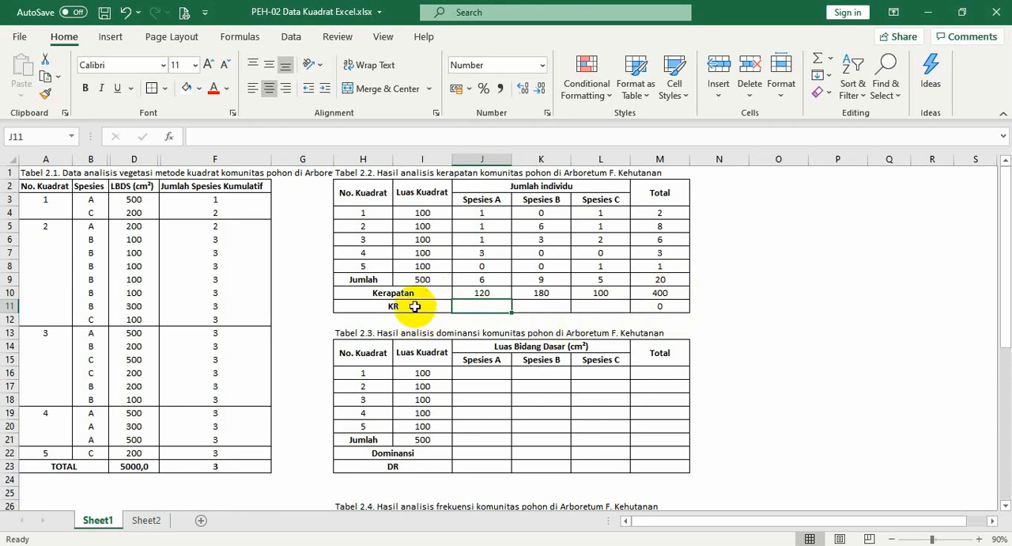
{"action": "type", "text": "="}
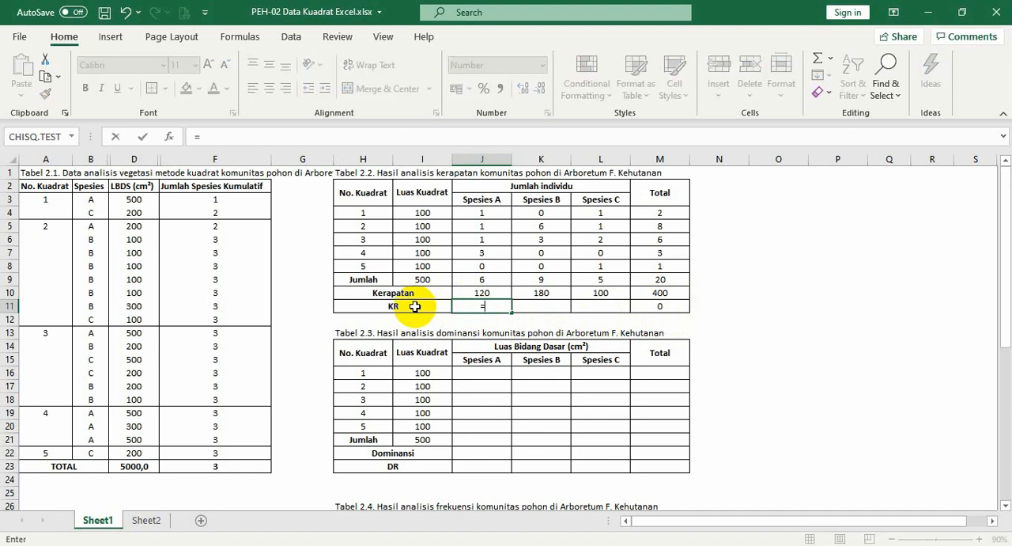
{"action": "left_click", "coordinate": [477, 292]}
{"action": "type", "text": "/"}
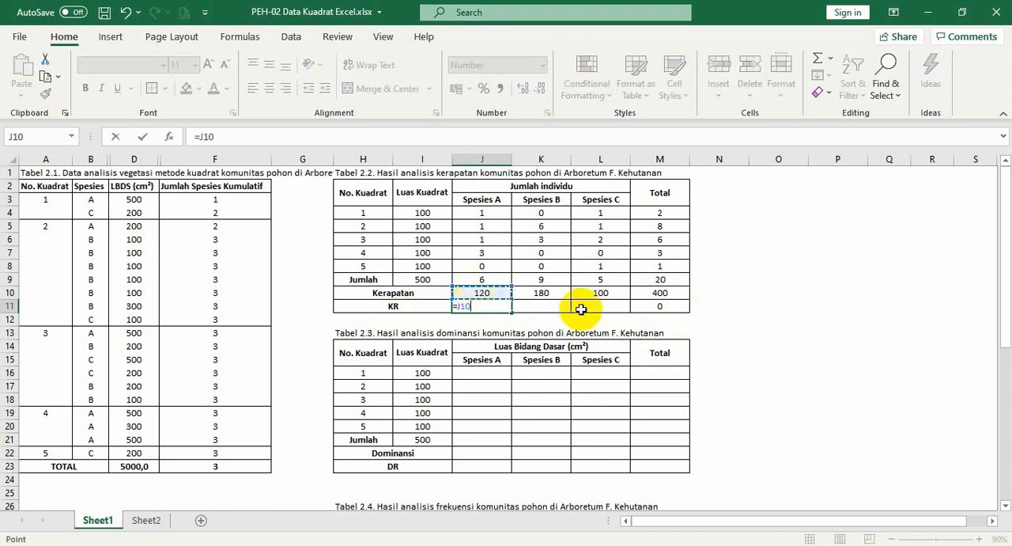
{"action": "left_click", "coordinate": [658, 291]}
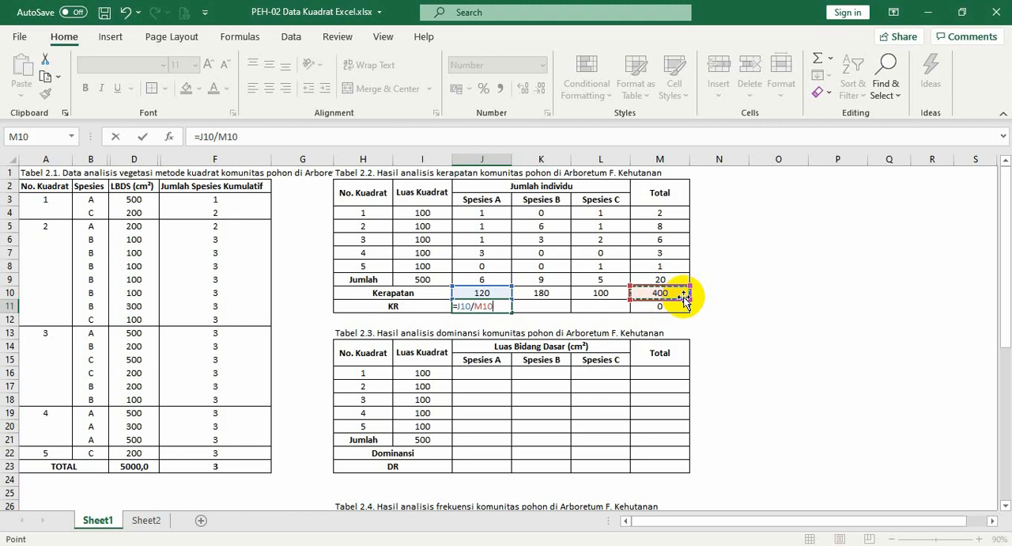
{"action": "key", "text": "F4"}
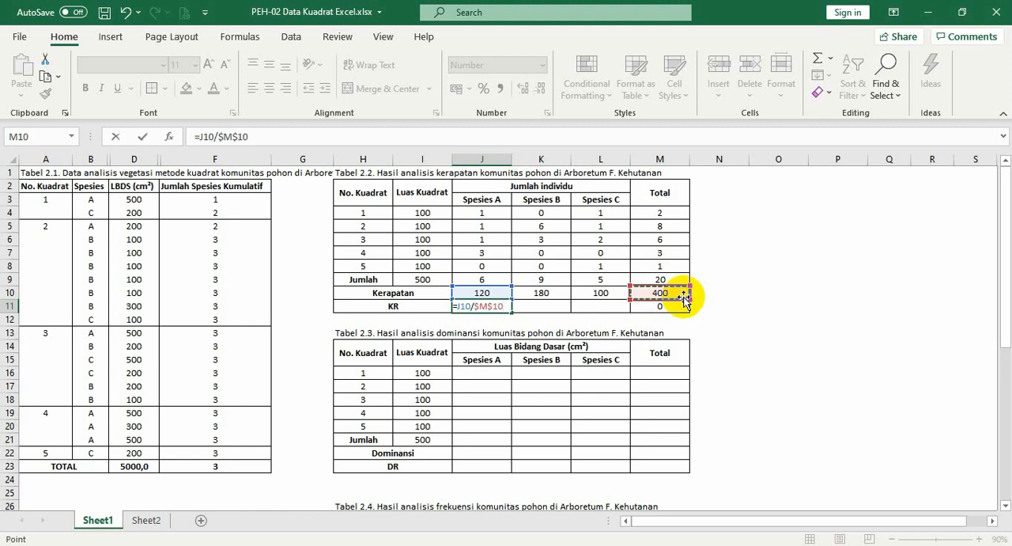
{"action": "type", "text": "*10"}
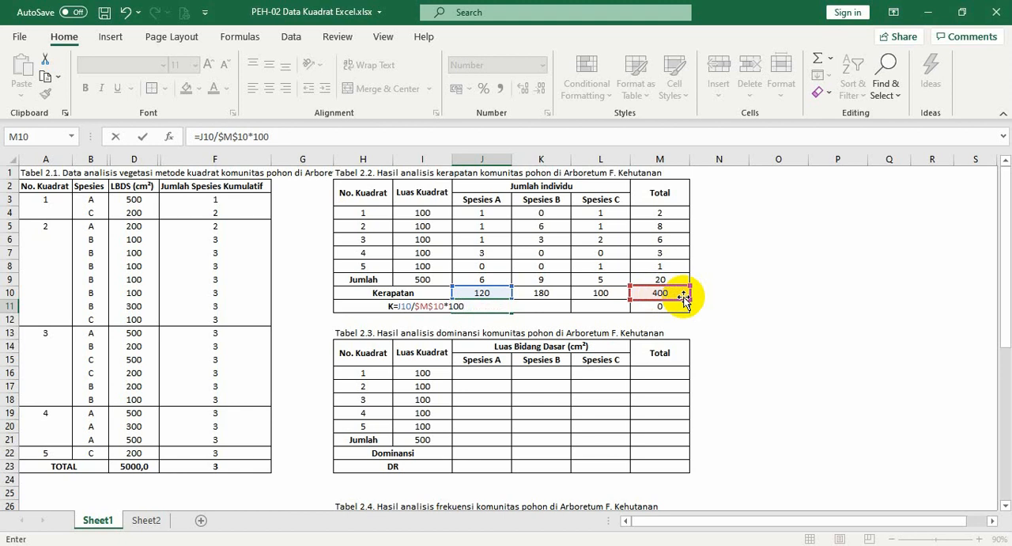
{"action": "type", "text": "0"}
{"action": "key", "text": "Return"}
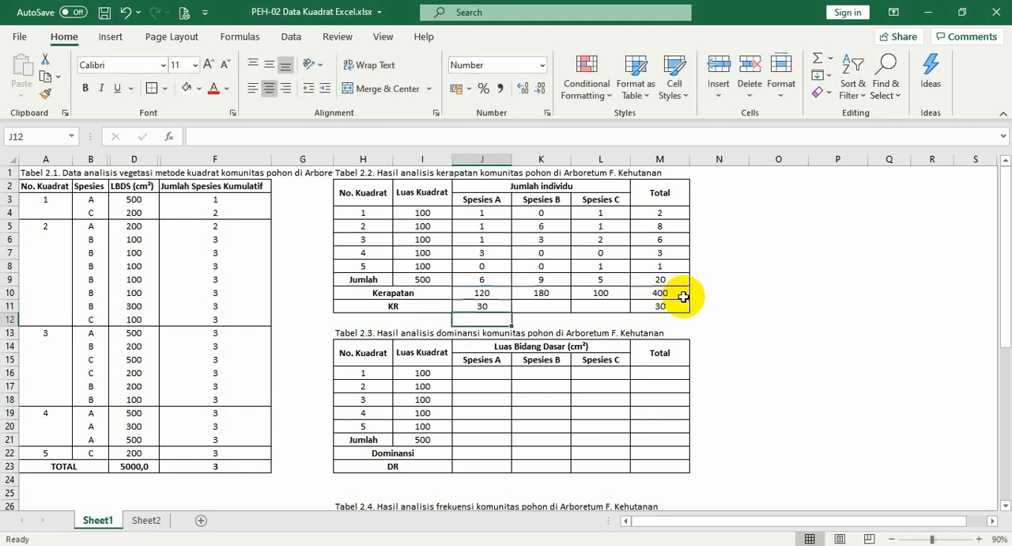
Copy the J11 KR formula, paste only the formula into K11:L11, and check the KR total in M11
{"action": "left_click", "coordinate": [495, 304]}
{"action": "key", "text": "ctrl+c"}
{"action": "mouse_move", "coordinate": [494, 304]}
{"action": "left_mouse_down"}
{"action": "mouse_move", "coordinate": [516, 306]}
{"action": "mouse_move", "coordinate": [496, 305]}
{"action": "left_mouse_up"}
{"action": "right_click", "coordinate": [496, 307]}
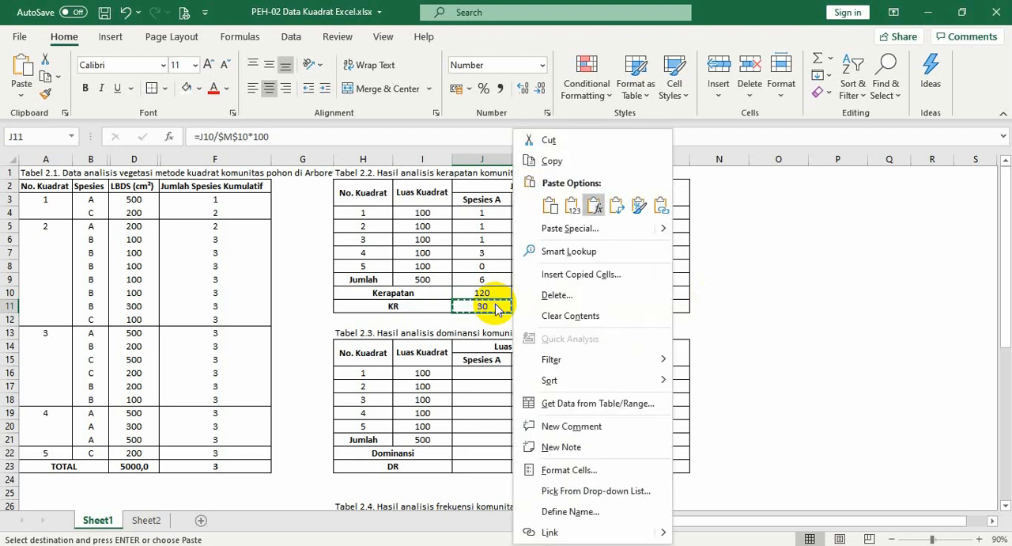
{"action": "key", "text": "Return"}
{"action": "key", "text": "Escape"}
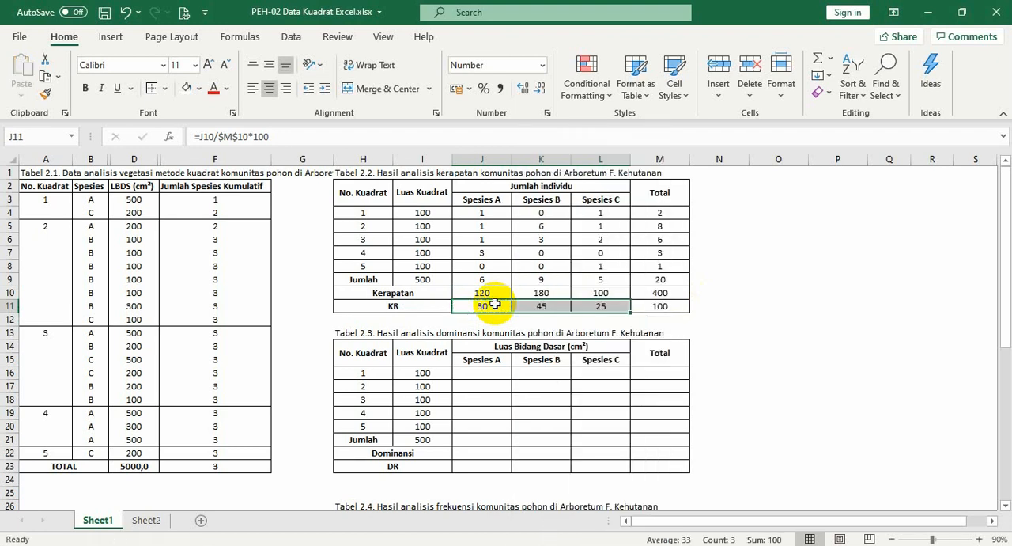
{"action": "left_click", "coordinate": [671, 310]}
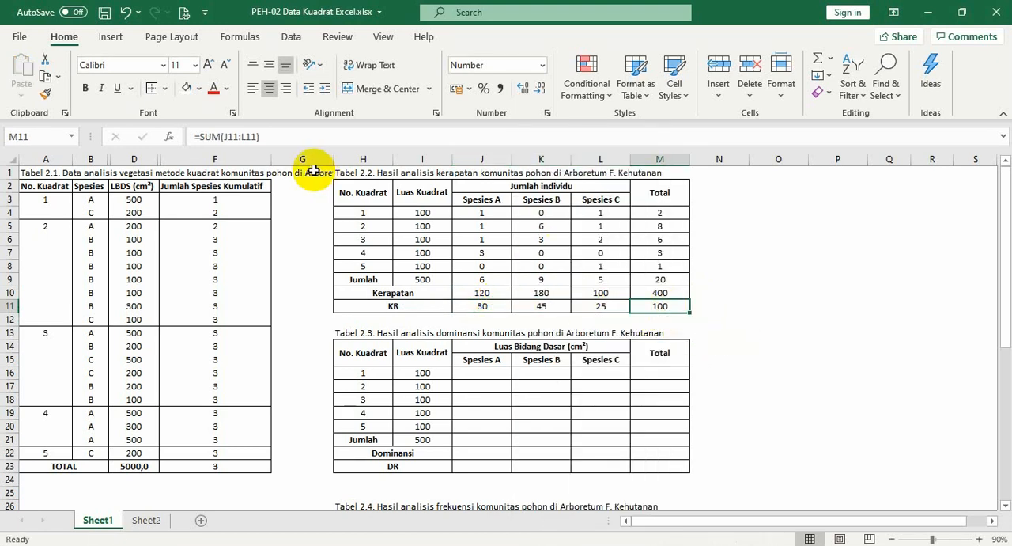
{"action": "left_click", "coordinate": [364, 192]}
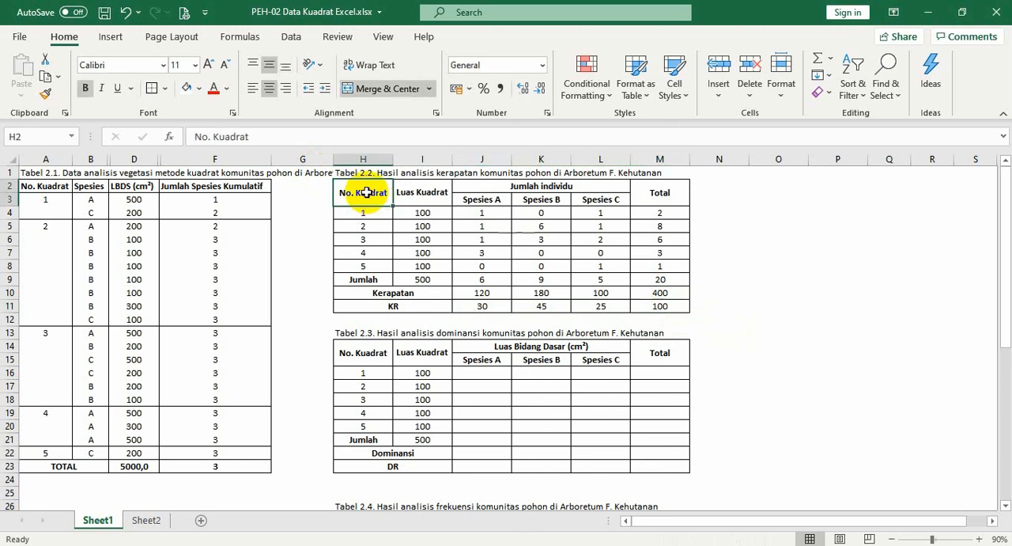
{"action": "left_click", "coordinate": [660, 308]}
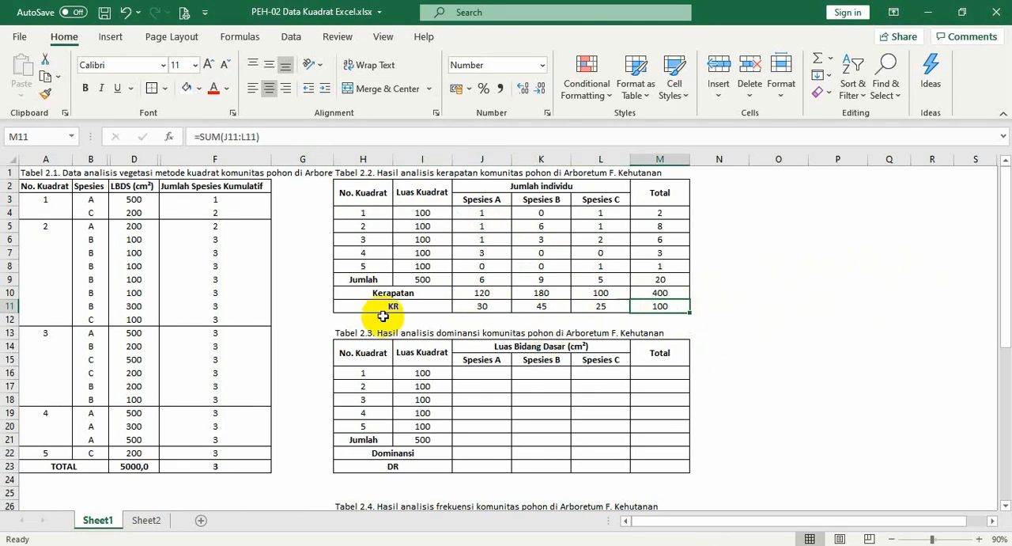
Examine Table 2.3's quadrat rows and Luas Bidang Dasar columns against the LBDS data in Table 2.1
{"action": "left_click", "coordinate": [365, 355]}
{"action": "key", "text": "Down"}
{"action": "key", "text": "Down"}
{"action": "key", "text": "Down"}
{"action": "scroll", "coordinate": [448, 360], "scroll_direction": "down", "scroll_amount": 2}
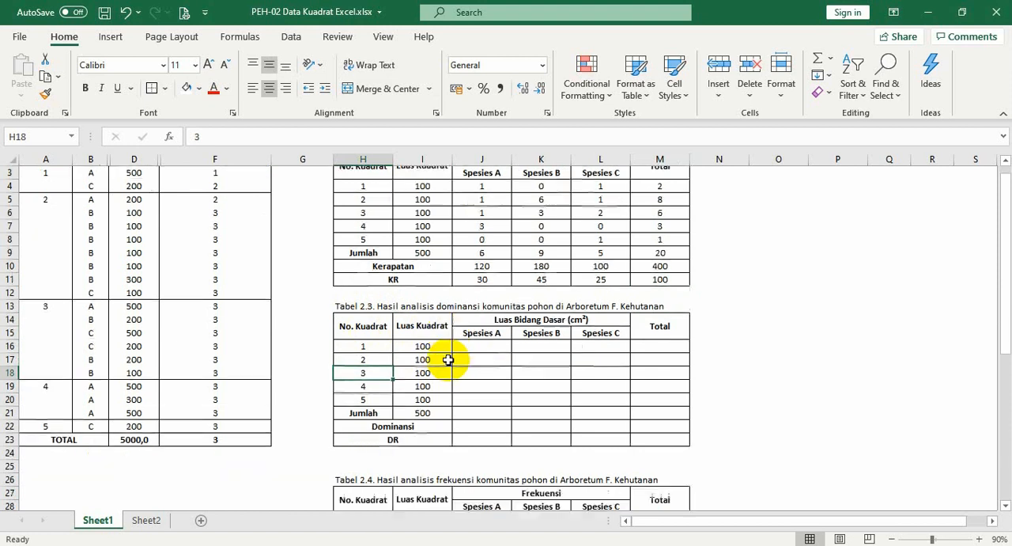
{"action": "left_click", "coordinate": [485, 307]}
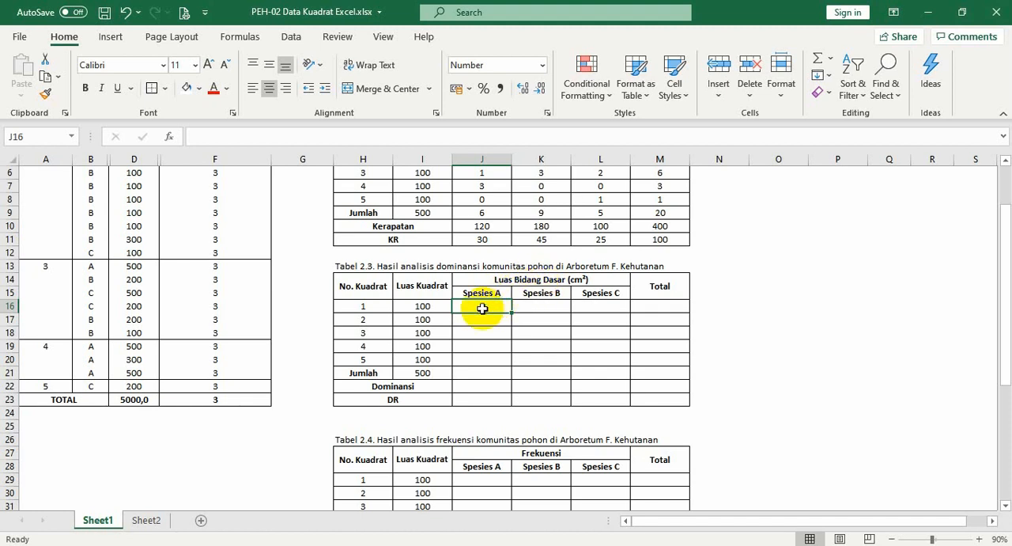
{"action": "scroll", "coordinate": [483, 309], "scroll_direction": "up", "scroll_amount": 2}
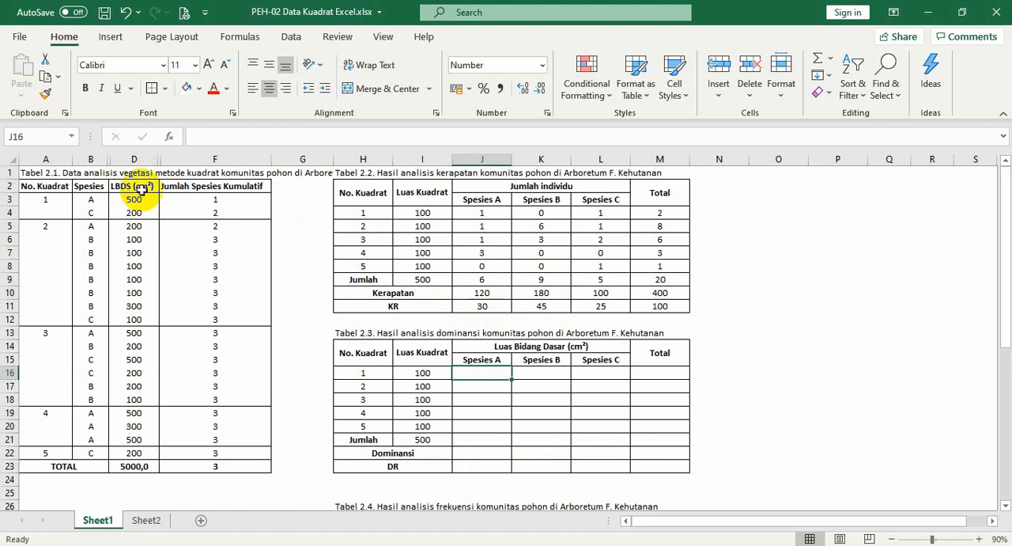
{"action": "left_click", "coordinate": [471, 358]}
{"action": "left_click", "coordinate": [375, 372]}
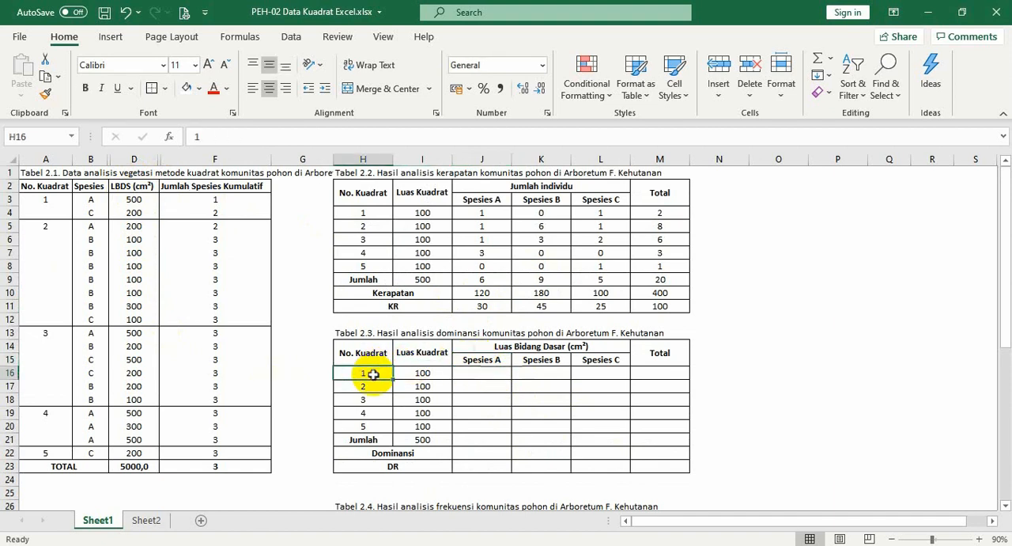
Enter =D3 in J16 as the basal area of Spesies A in quadrat 1 of Table 2.3
{"action": "left_click", "coordinate": [472, 375]}
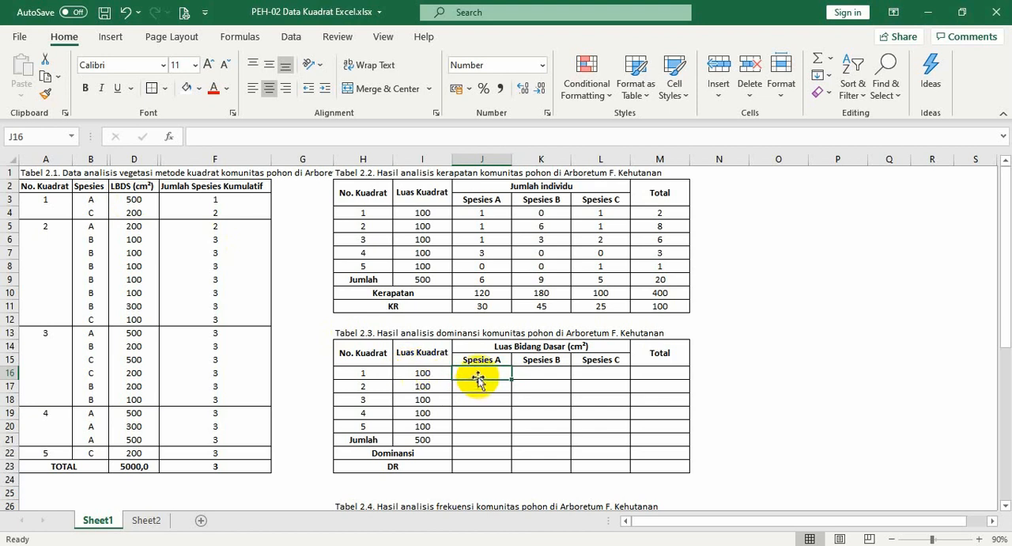
{"action": "type", "text": "="}
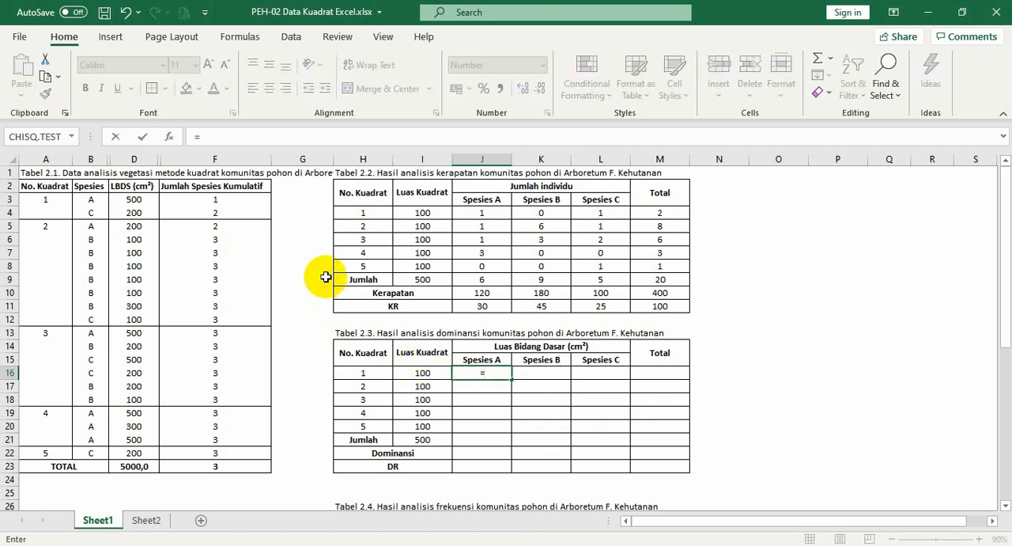
{"action": "left_click", "coordinate": [145, 203]}
{"action": "key", "text": "Return"}
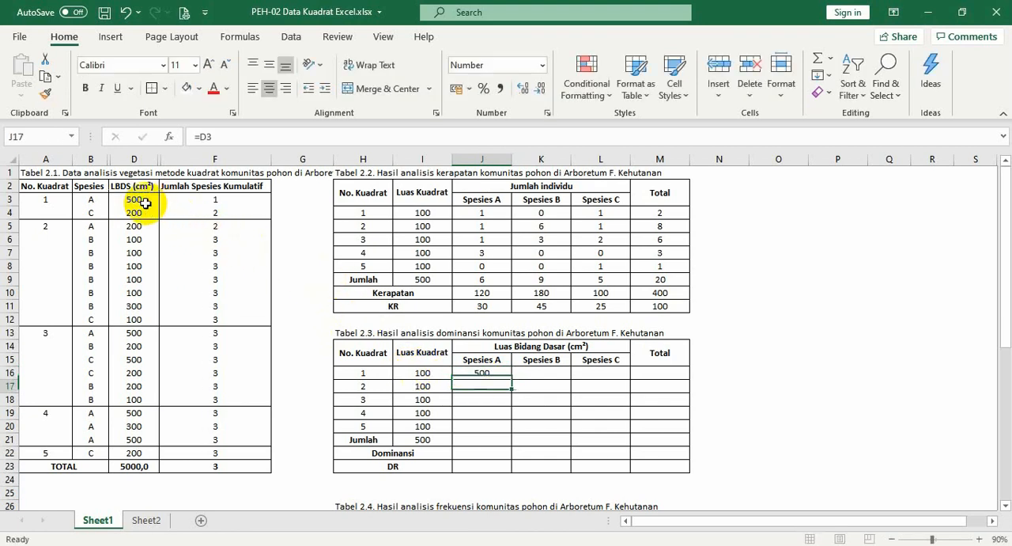
Complete quadrat 1's basal areas by entering 0 in K16 for Spesies B and =D4 in L16 for Spesies C
{"action": "key", "text": "Up"}
{"action": "key", "text": "Right"}
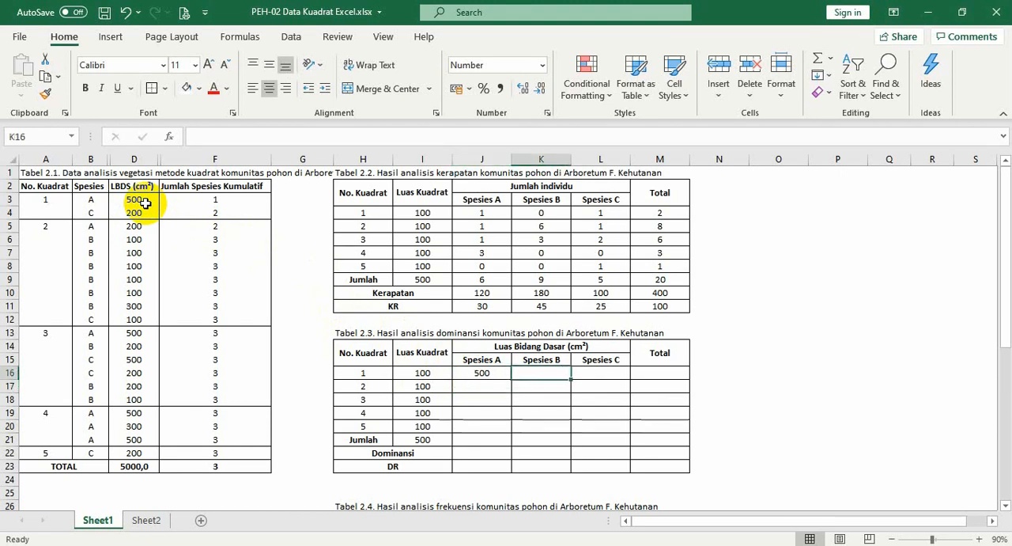
{"action": "type", "text": "0"}
{"action": "key", "text": "Tab"}
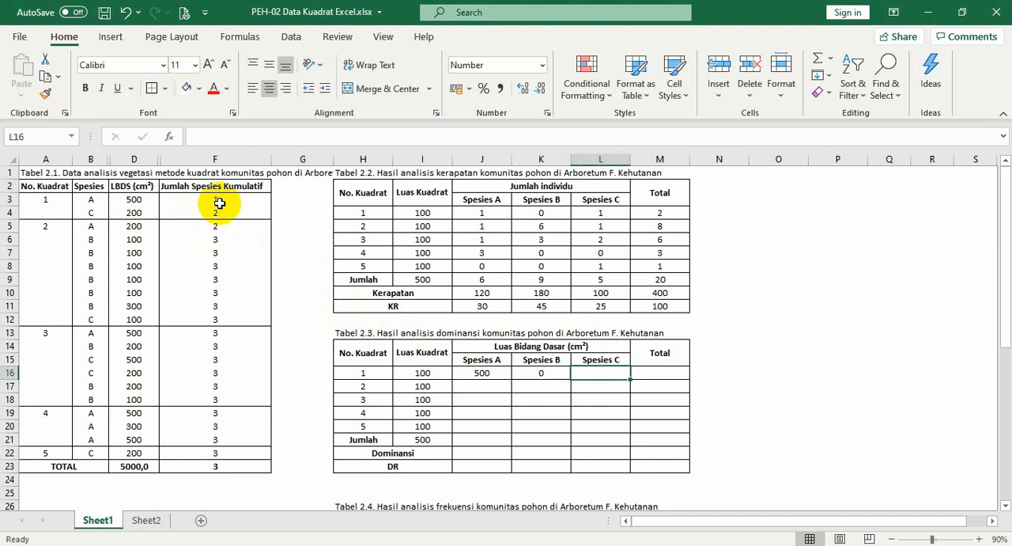
{"action": "type", "text": "="}
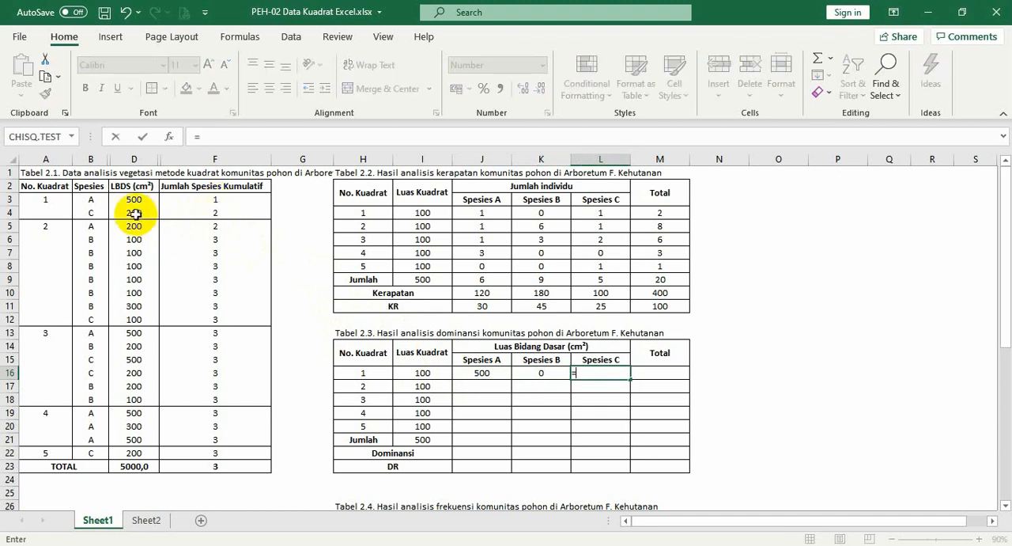
{"action": "left_click", "coordinate": [135, 213]}
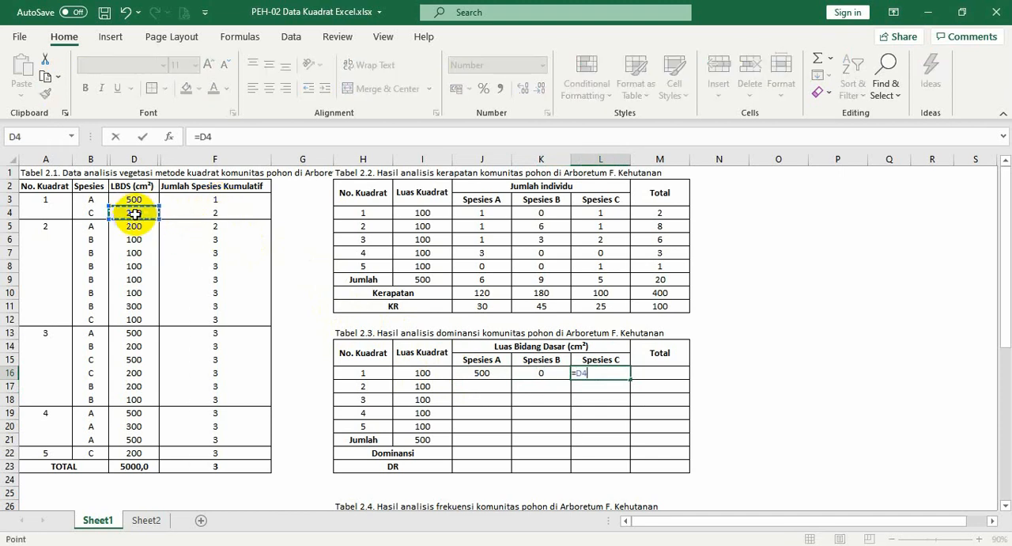
{"action": "key", "text": "Return"}
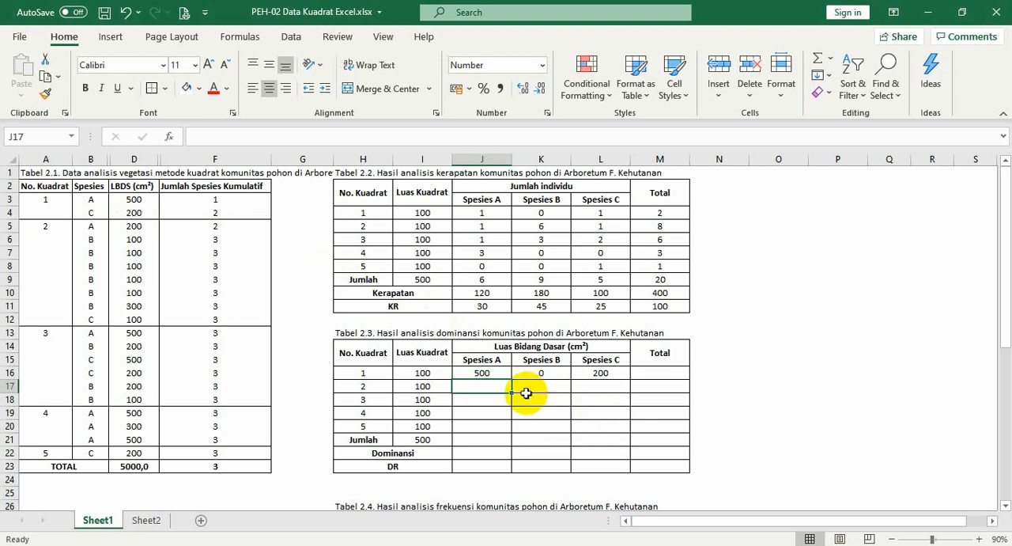
Enter =D5 in J17 as the basal area of Spesies A in quadrat 2 of Table 2.3
{"action": "type", "text": "="}
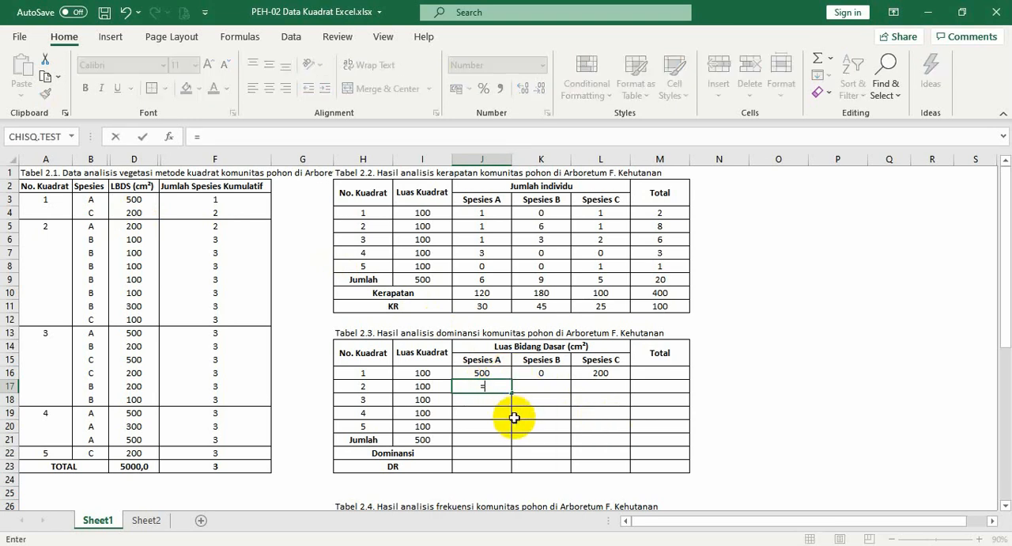
{"action": "left_click", "coordinate": [130, 225]}
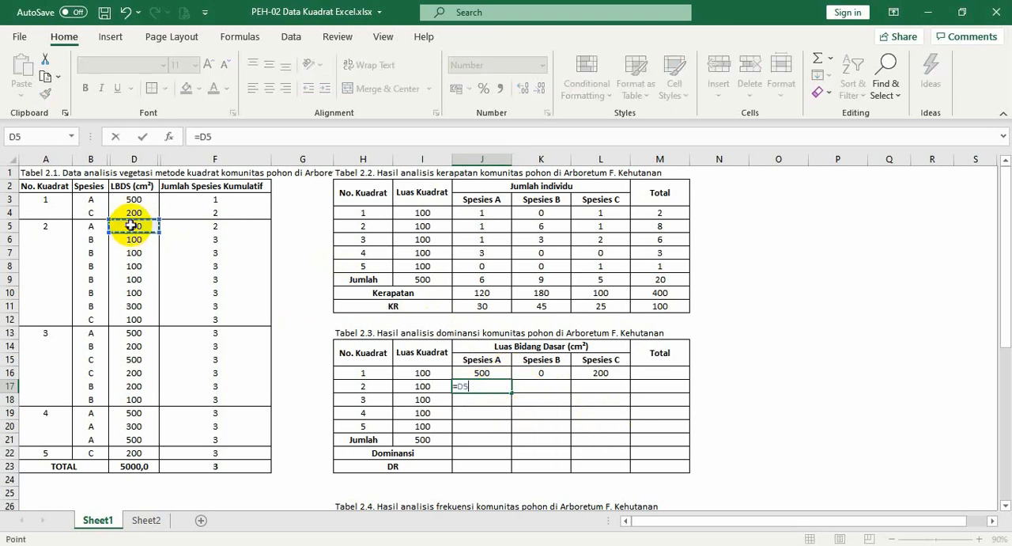
{"action": "key", "text": "Tab"}
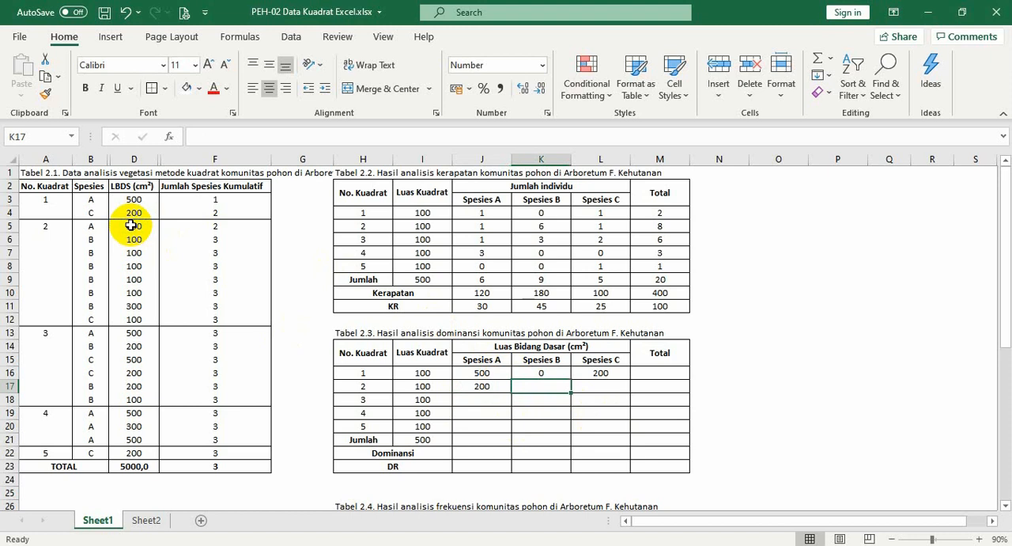
Enter =D6+D7+D8+D9+D10+D11 in K17 as the basal area of Spesies B in quadrat 2
{"action": "type", "text": "="}
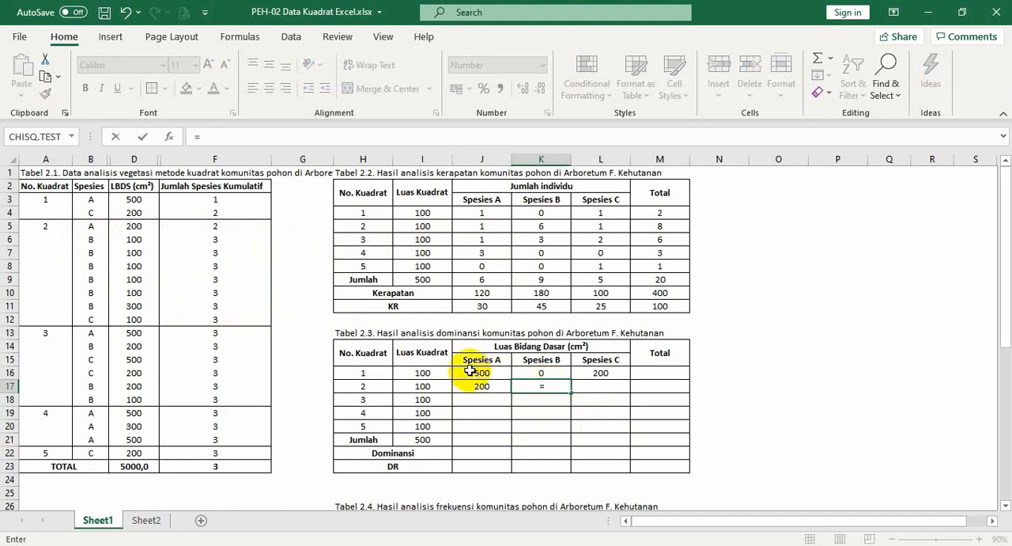
{"action": "left_click", "coordinate": [143, 238]}
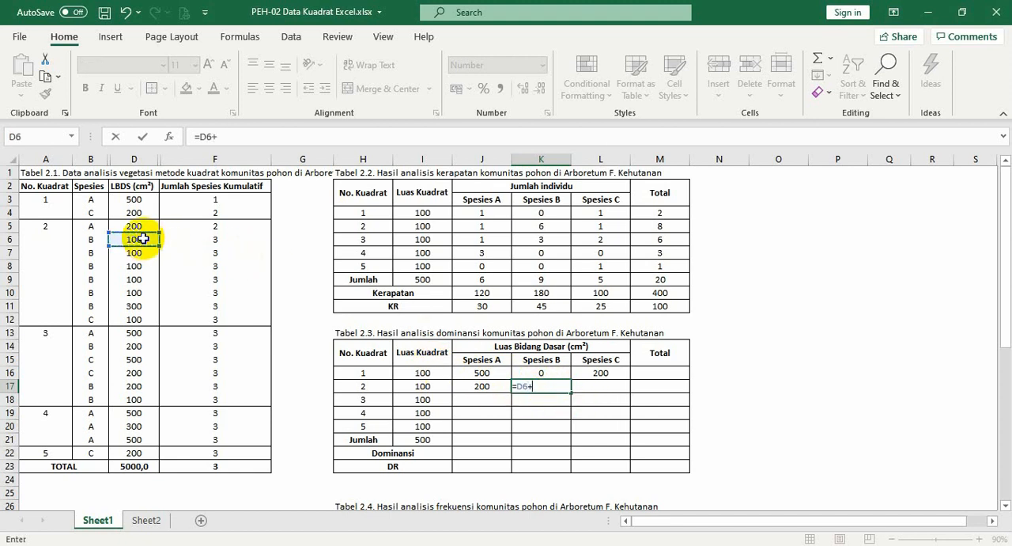
{"action": "type", "text": "+"}
{"action": "left_click", "coordinate": [134, 251]}
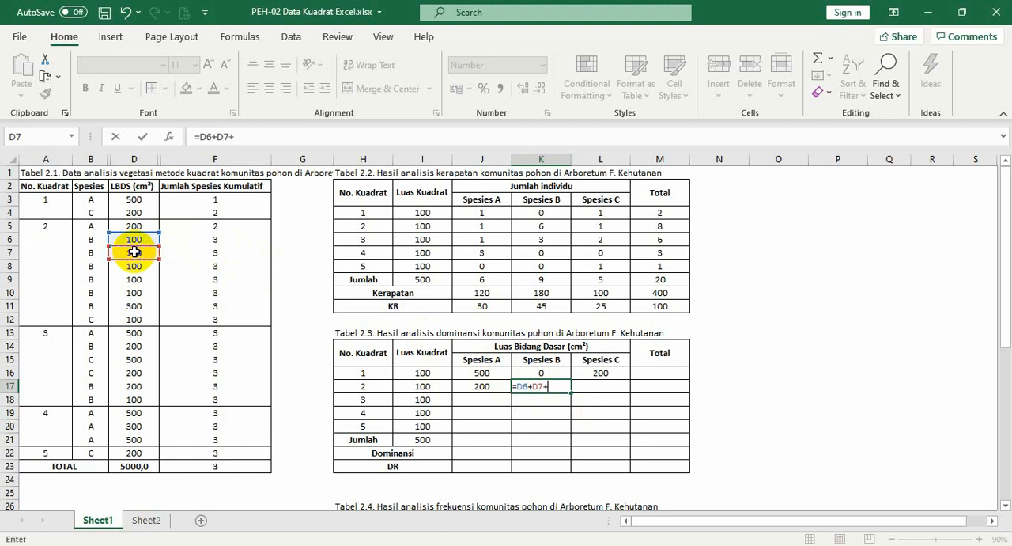
{"action": "type", "text": "+"}
{"action": "left_click", "coordinate": [137, 268]}
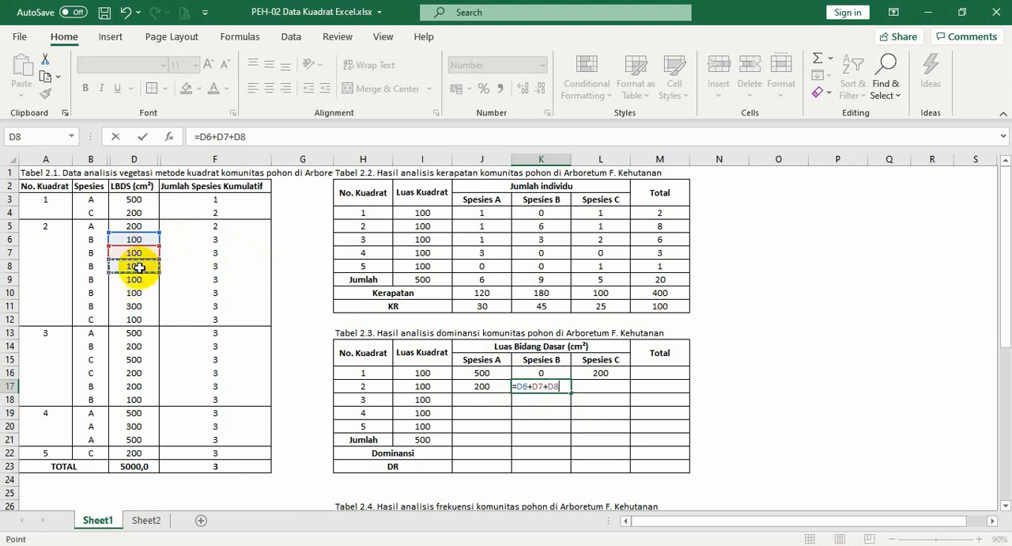
{"action": "type", "text": "+"}
{"action": "left_click", "coordinate": [139, 279]}
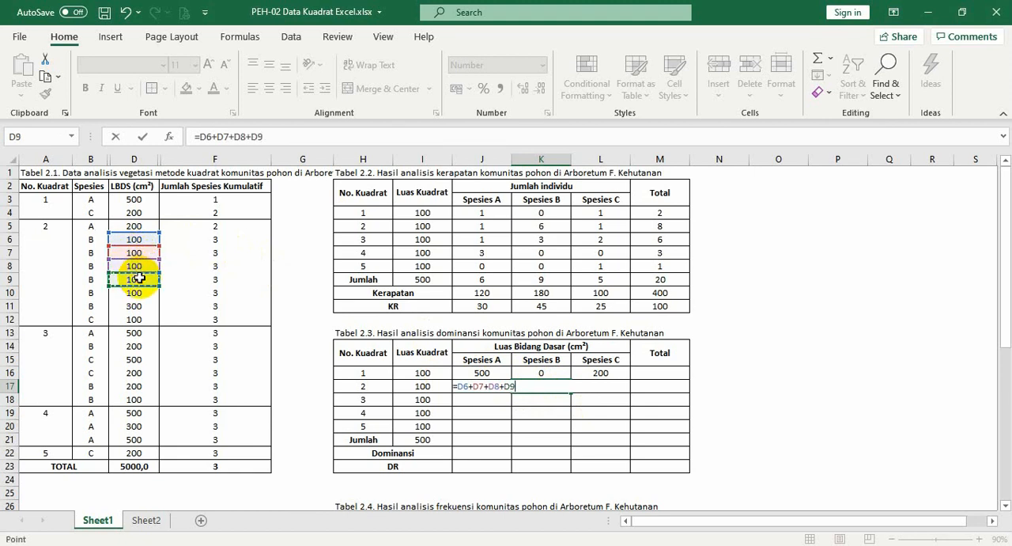
{"action": "type", "text": "+"}
{"action": "left_click", "coordinate": [137, 293]}
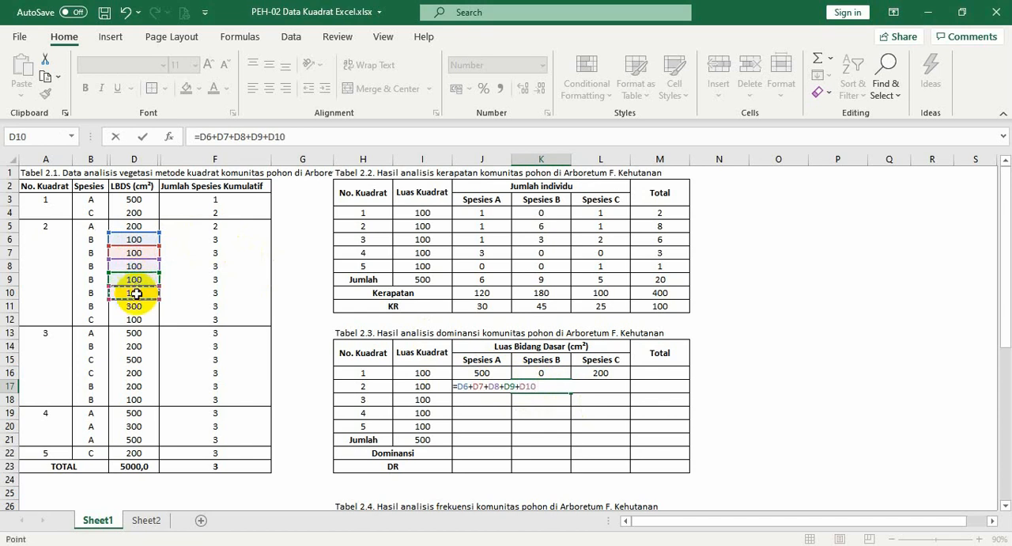
{"action": "type", "text": "+"}
{"action": "left_click", "coordinate": [134, 306]}
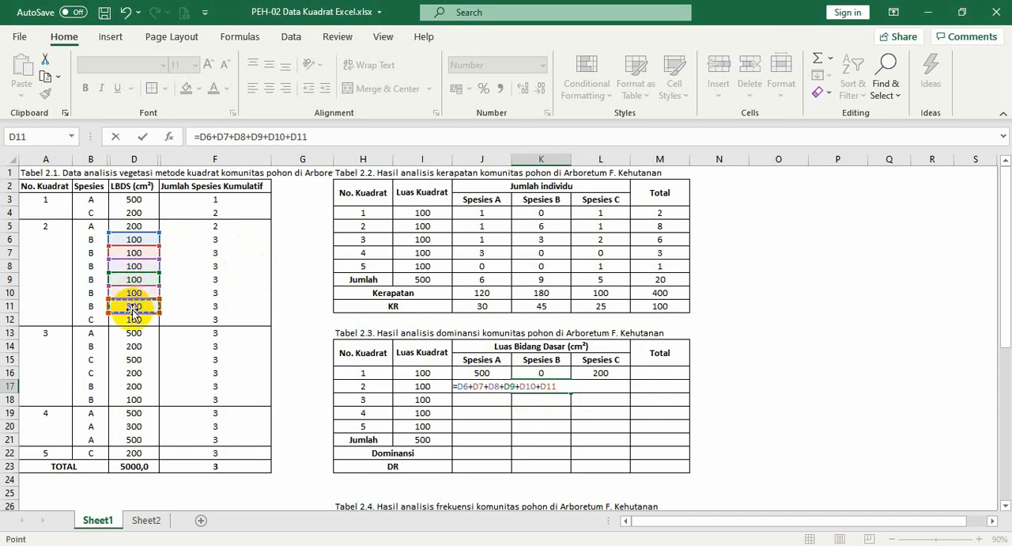
{"action": "key", "text": "Return"}
{"action": "key", "text": "Up"}
{"action": "key", "text": "Right"}
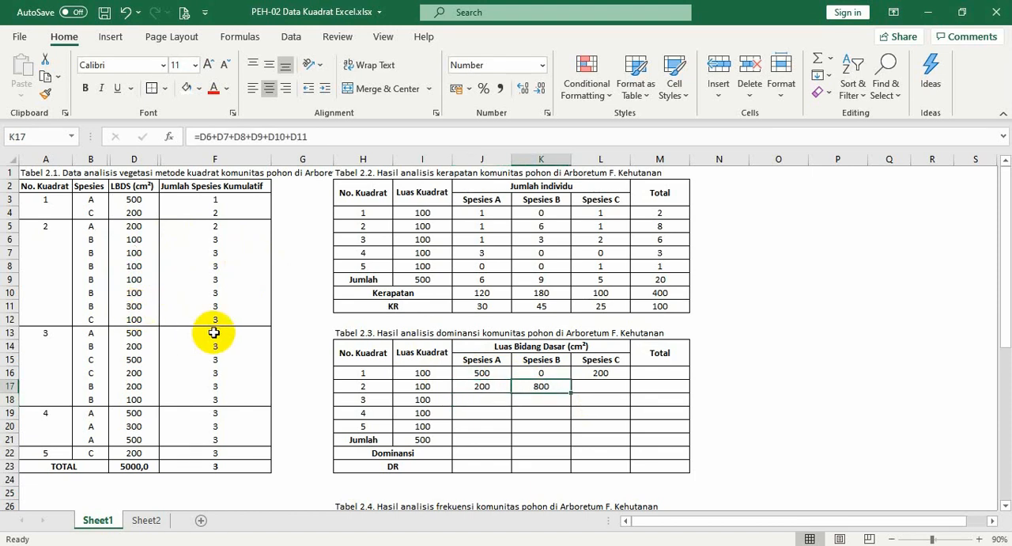
Replace the cell-by-cell addition in K17 with =SUM(D6:D11) for Spesies B in quadrat 2
{"action": "key", "text": "Delete"}
{"action": "type", "text": "=sum("}
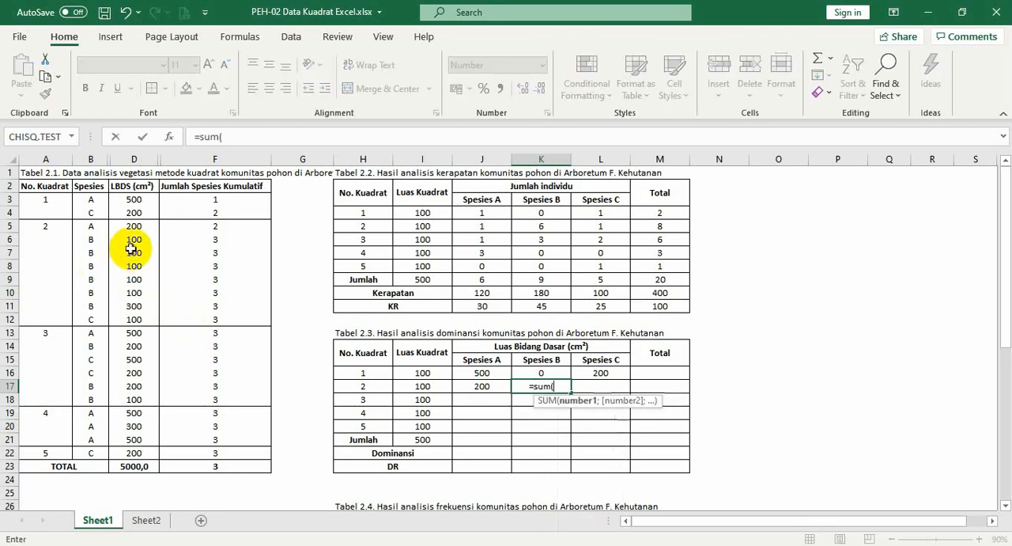
{"action": "left_click_drag", "start_coordinate": [135, 239], "coordinate": [136, 303]}
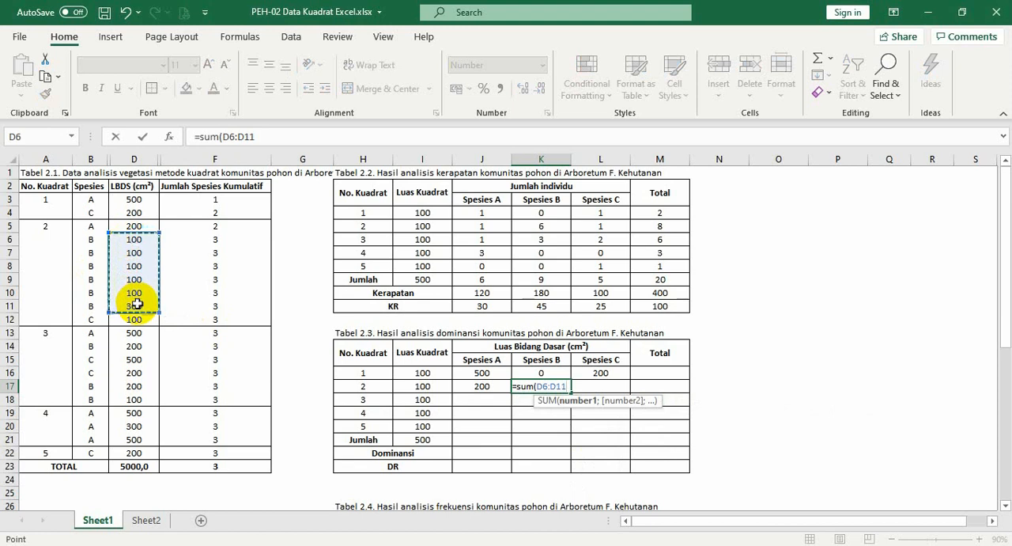
{"action": "key", "text": "Return"}
{"action": "left_click", "coordinate": [546, 386]}
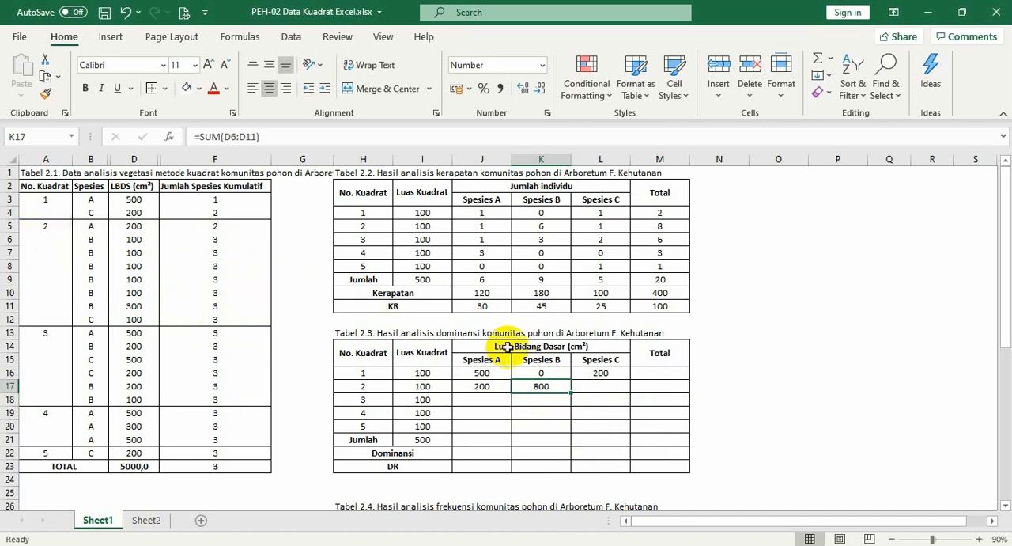
Enter =D12 in L17 as the basal area of Spesies C in quadrat 2
{"action": "left_click", "coordinate": [598, 386]}
{"action": "type", "text": "="}
{"action": "left_click", "coordinate": [145, 318]}
{"action": "key", "text": "Return"}
Enter =D13 in J18 for Spesies A in quadrat 3 and begin a formula in K18 for Spesies B
{"action": "key", "text": "Left"}
{"action": "key", "text": "Left"}
{"action": "type", "text": "="}
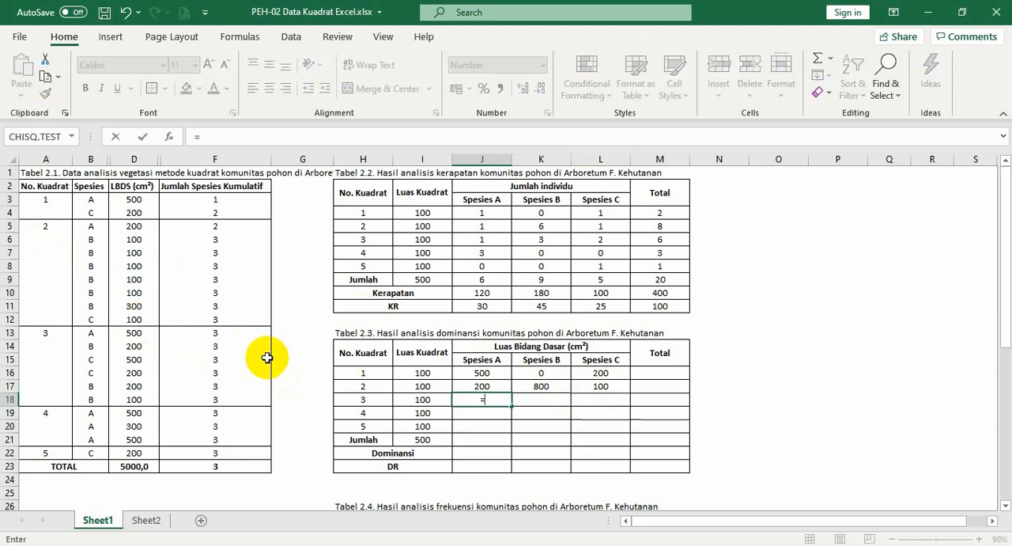
{"action": "left_click", "coordinate": [125, 333]}
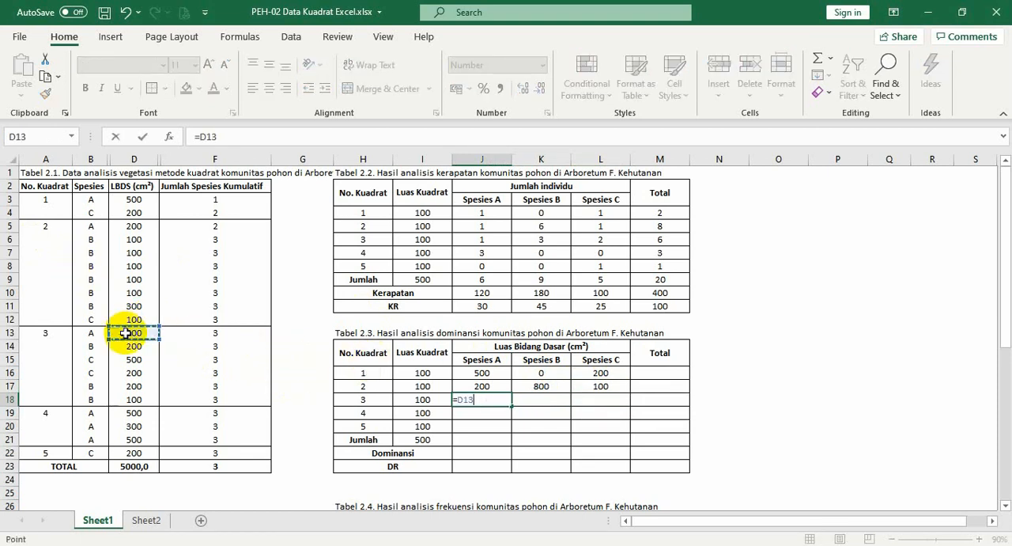
{"action": "key", "text": "Tab"}
{"action": "type", "text": "="}
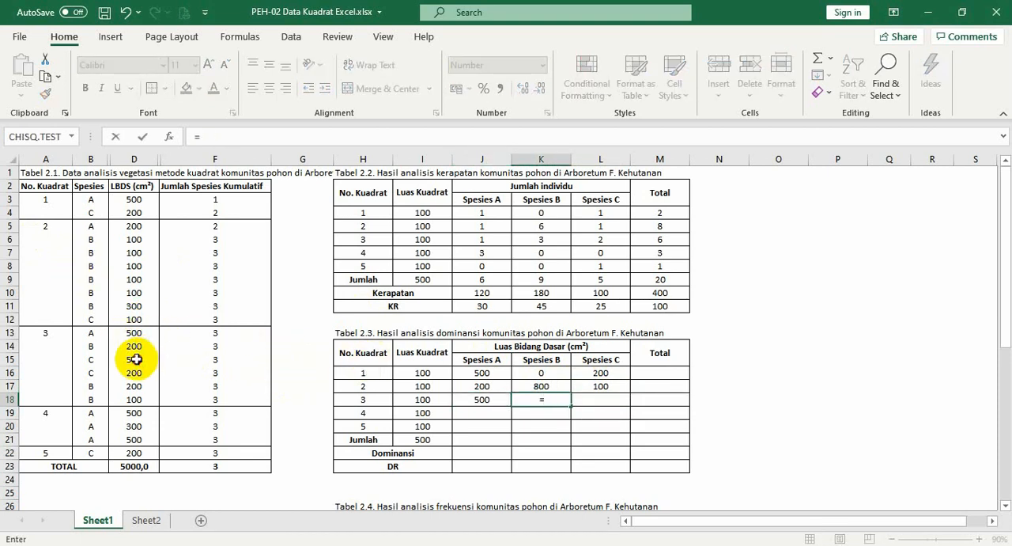
{"action": "left_click", "coordinate": [136, 359]}
{"action": "type", "text": "+"}
{"action": "left_click", "coordinate": [135, 375]}
{"action": "left_click", "coordinate": [134, 346]}
{"action": "key", "text": "BackSpace"}
{"action": "key", "text": "BackSpace"}
{"action": "key", "text": "BackSpace"}
{"action": "key", "text": "BackSpace"}
{"action": "key", "text": "BackSpace"}
{"action": "key", "text": "BackSpace"}
{"action": "key", "text": "BackSpace"}
Complete the K18 formula as =D14+D17+D18 for the basal area of Spesies B in quadrat 3
{"action": "left_click", "coordinate": [134, 346]}
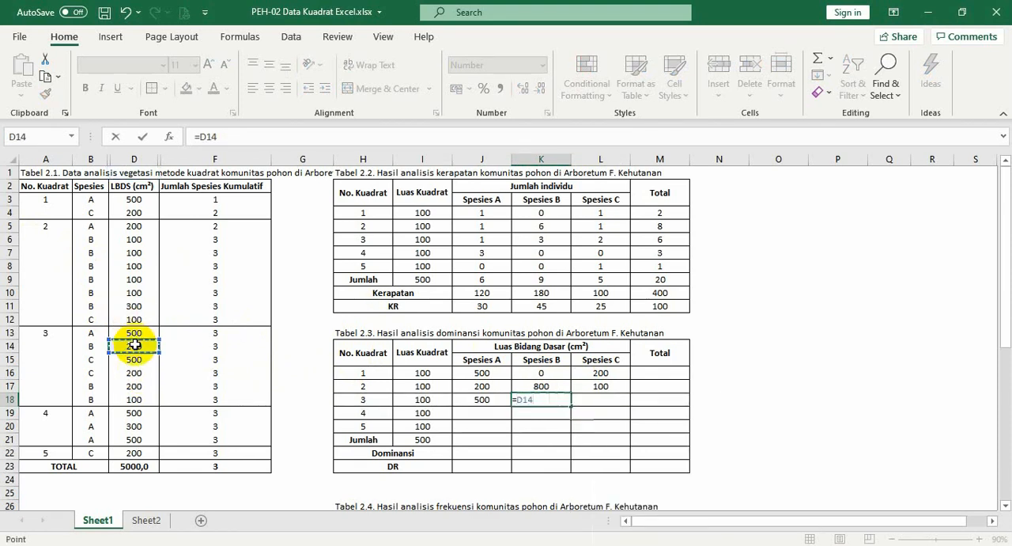
{"action": "type", "text": "+"}
{"action": "left_click", "coordinate": [135, 386]}
{"action": "type", "text": "+"}
{"action": "left_click", "coordinate": [139, 400]}
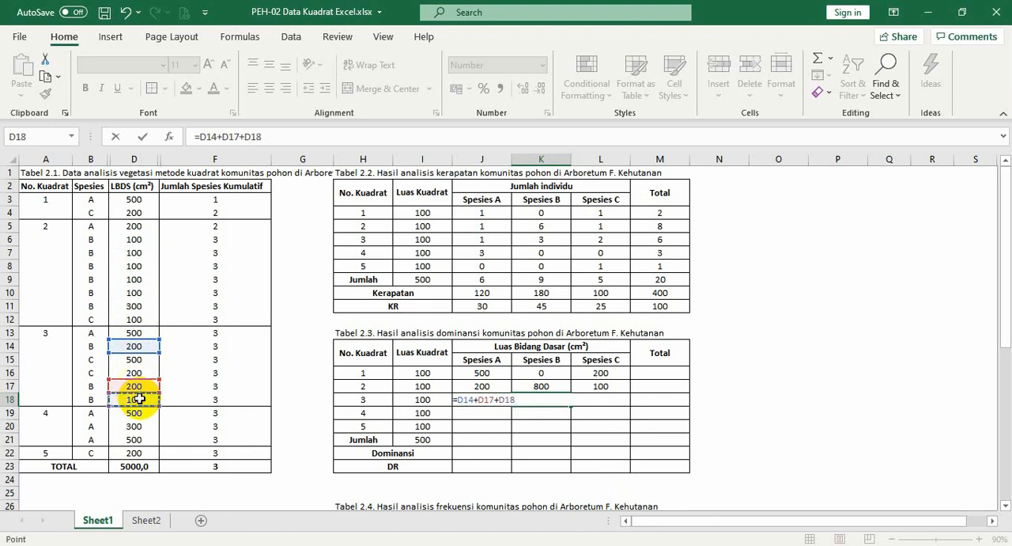
{"action": "key", "text": "Tab"}
Enter =D15+D16 in L18 as the basal area of Spesies C in quadrat 3
{"action": "type", "text": "="}
{"action": "left_click", "coordinate": [132, 360]}
{"action": "type", "text": "+"}
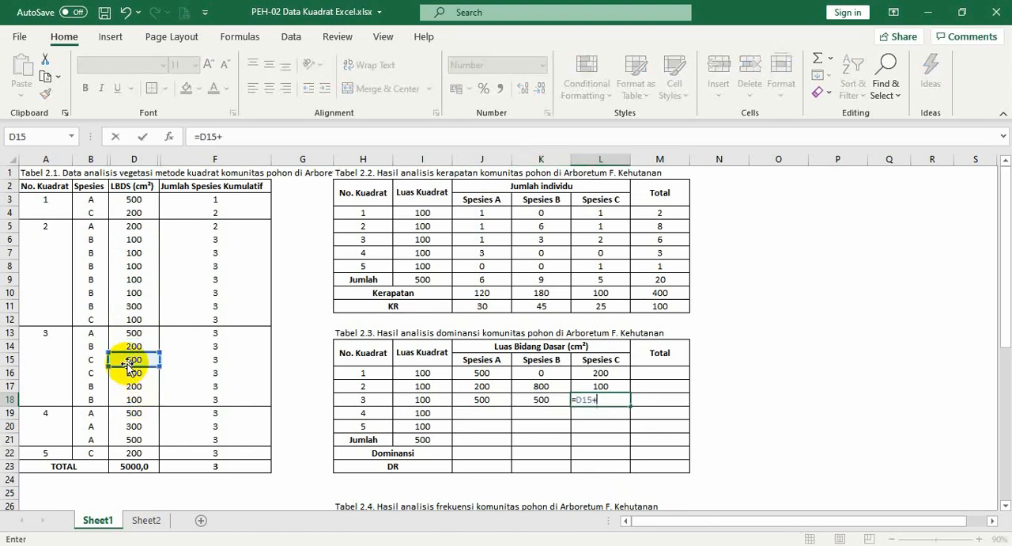
{"action": "left_click", "coordinate": [136, 385]}
{"action": "left_click", "coordinate": [134, 373]}
{"action": "key", "text": "Return"}
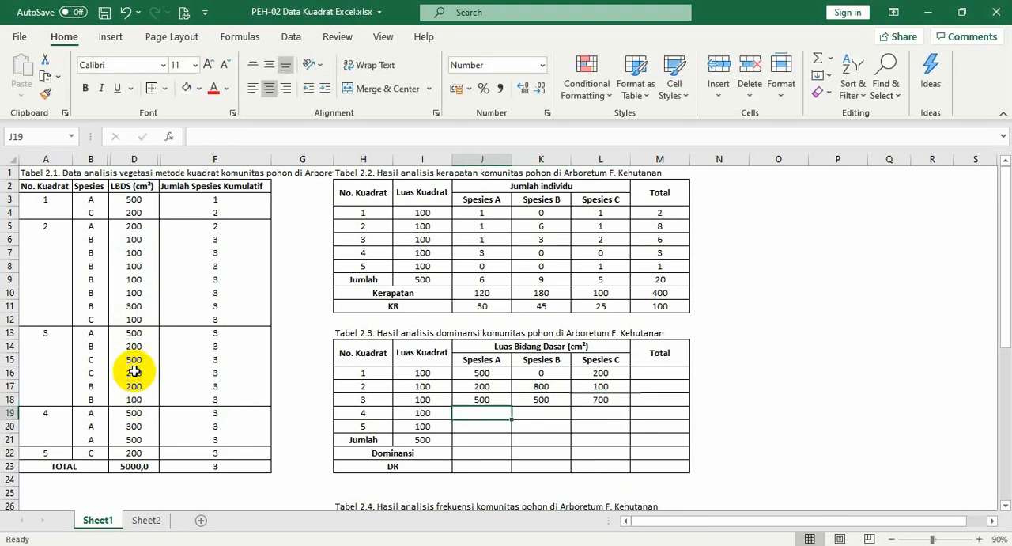
Fill quadrat 4's basal areas with =SUM(D19:D21) in J19 for Spesies A and 0 in K19 and L19
{"action": "type", "text": "=sum("}
{"action": "left_click_drag", "start_coordinate": [133, 413], "coordinate": [130, 437]}
{"action": "key", "text": "Tab"}
{"action": "type", "text": "0"}
{"action": "key", "text": "Tab"}
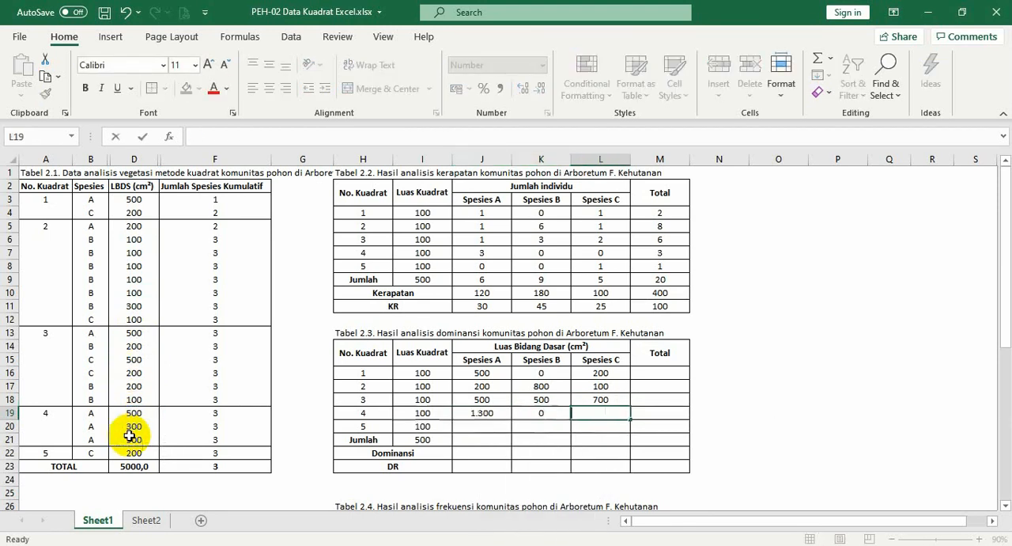
{"action": "type", "text": "0"}
{"action": "key", "text": "Tab"}
{"action": "key", "text": "Return"}
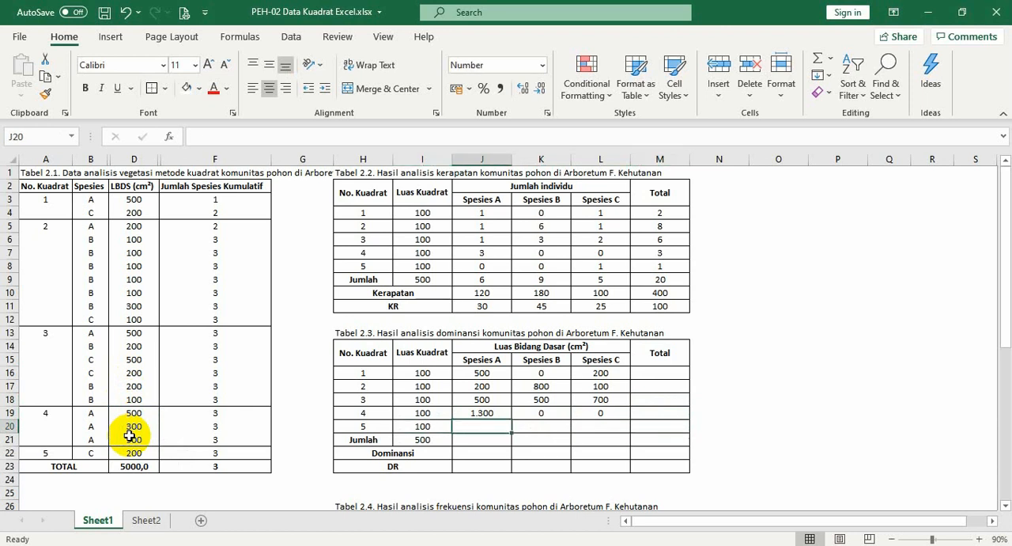
Fill quadrat 5's basal areas with 0 in J20 and K20 and =D22 in L20 for Spesies C
{"action": "type", "text": "0"}
{"action": "key", "text": "Tab"}
{"action": "type", "text": "0"}
{"action": "key", "text": "Tab"}
{"action": "type", "text": "="}
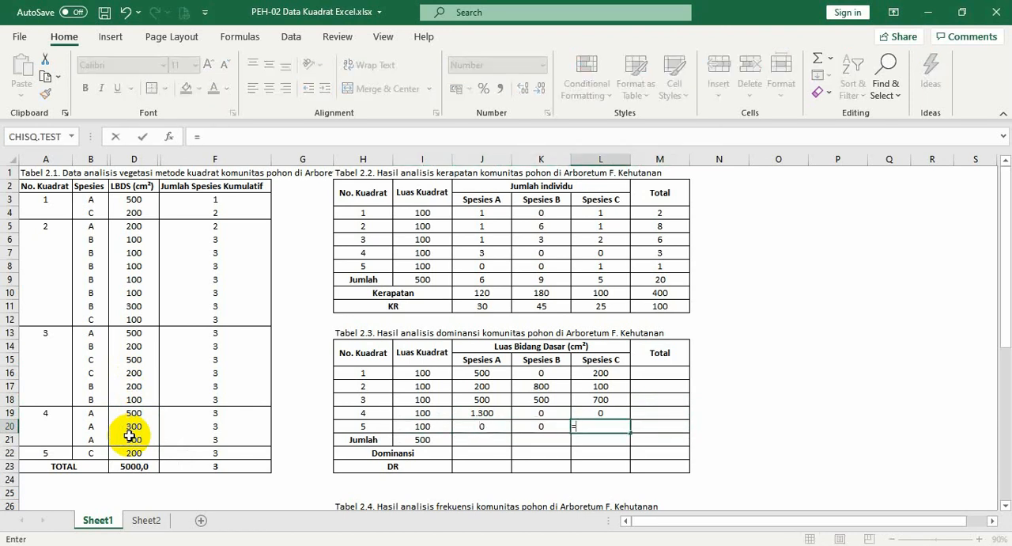
{"action": "left_click", "coordinate": [128, 454]}
{"action": "key", "text": "Return"}
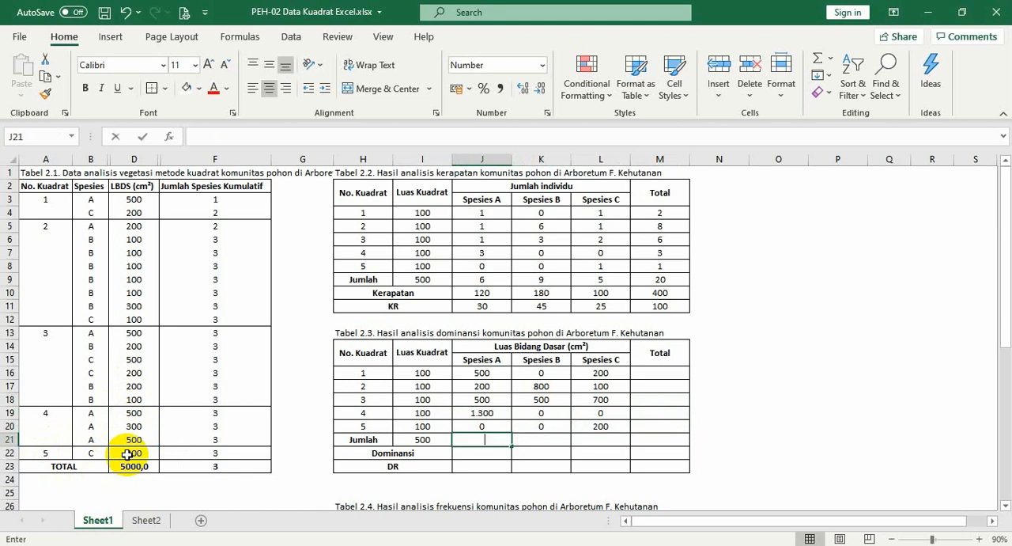
Enter =SUM(J16:J20) in J21 as the Jumlah of Spesies A's basal areas
{"action": "type", "text": "=sum"}
{"action": "key", "text": "BackSpace"}
{"action": "type", "text": "m("}
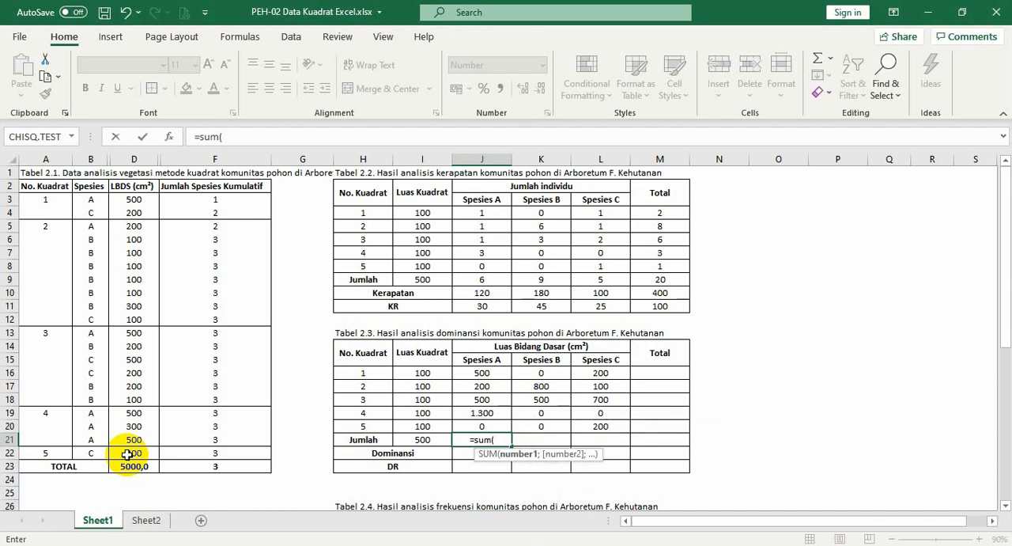
{"action": "key", "text": "Up"}
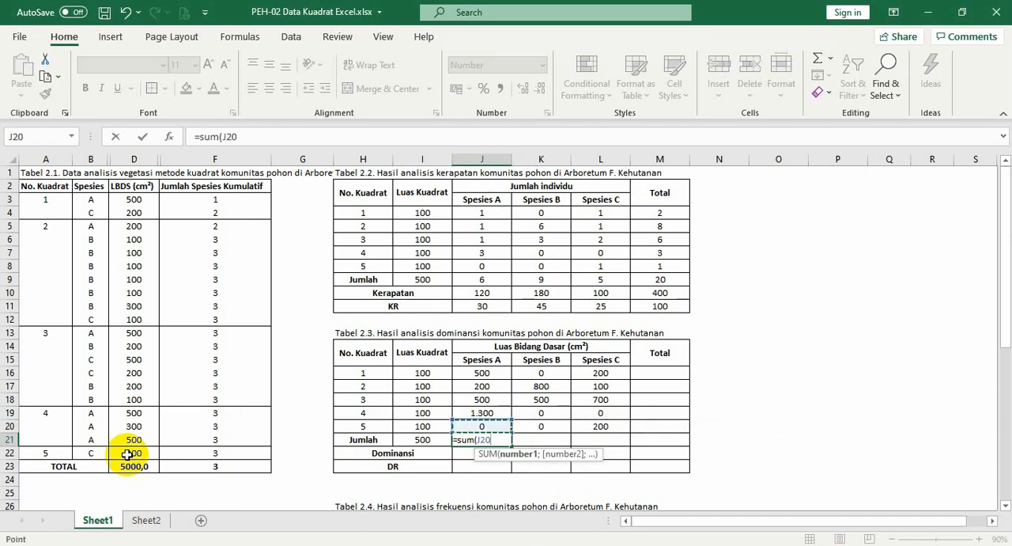
{"action": "key", "text": "shift+Up"}
{"action": "key", "text": "shift+Up"}
{"action": "key", "text": "shift+Up"}
{"action": "key", "text": "shift+Up"}
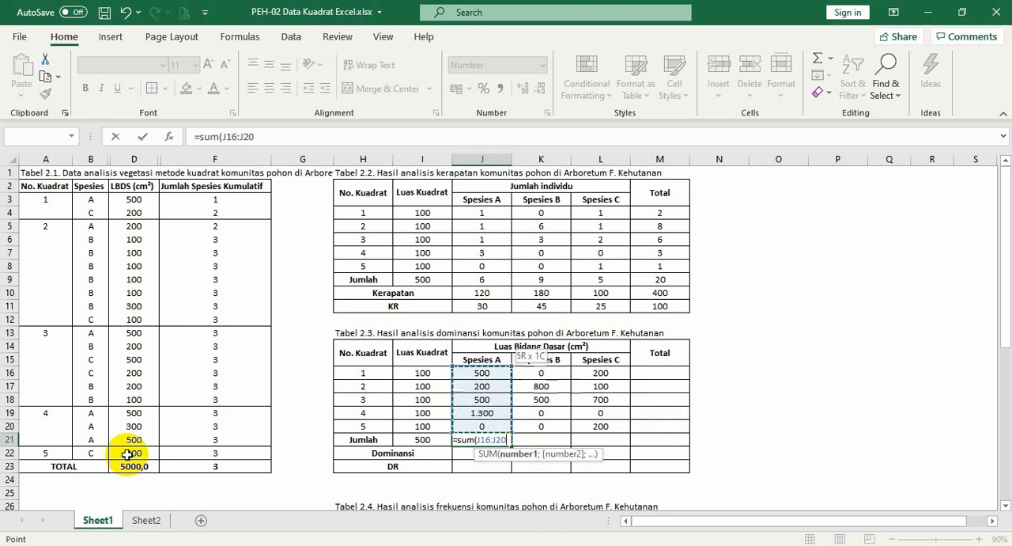
{"action": "type", "text": ")"}
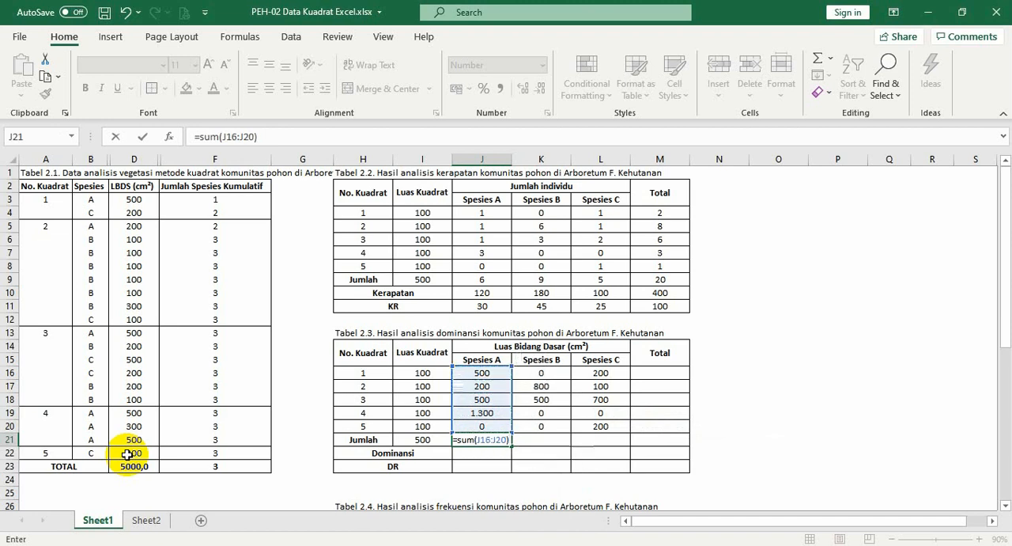
{"action": "key", "text": "ctrl+Return"}
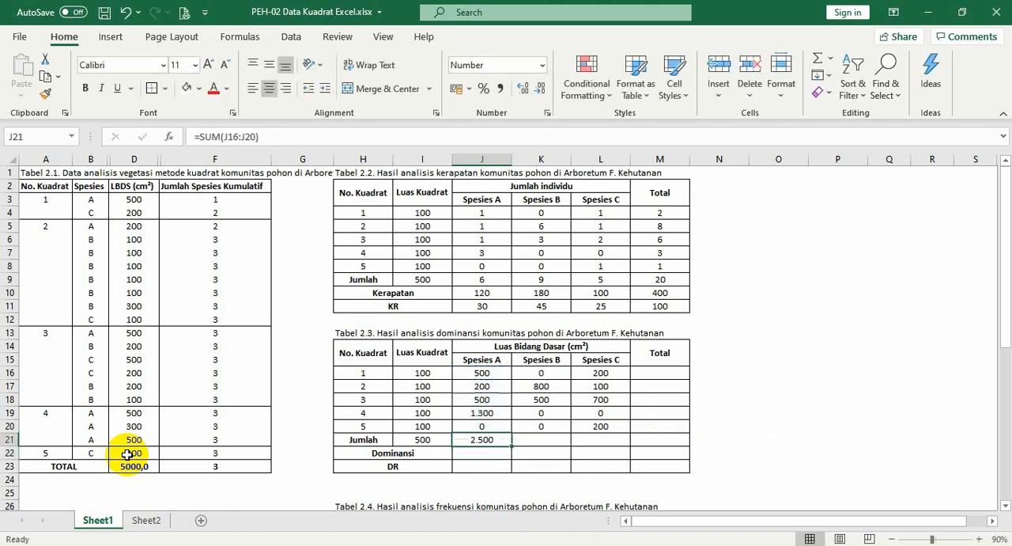
Copy the J21 sum formula across to K21:L21 for the Jumlah of Spesies B and Spesies C
{"action": "key", "text": "ctrl+c"}
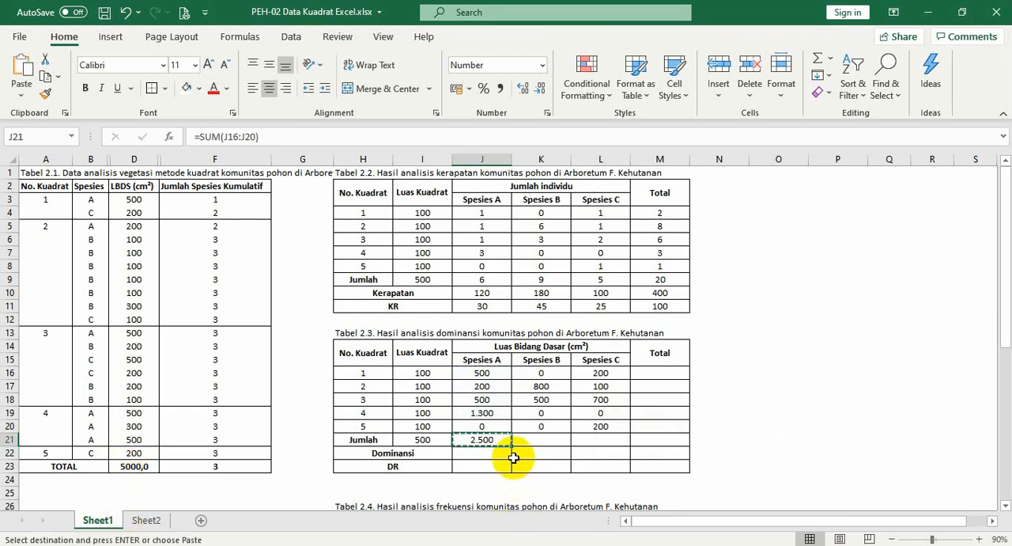
{"action": "key", "text": "shift+Right"}
{"action": "key", "text": "shift+Right"}
{"action": "right_click", "coordinate": [513, 457]}
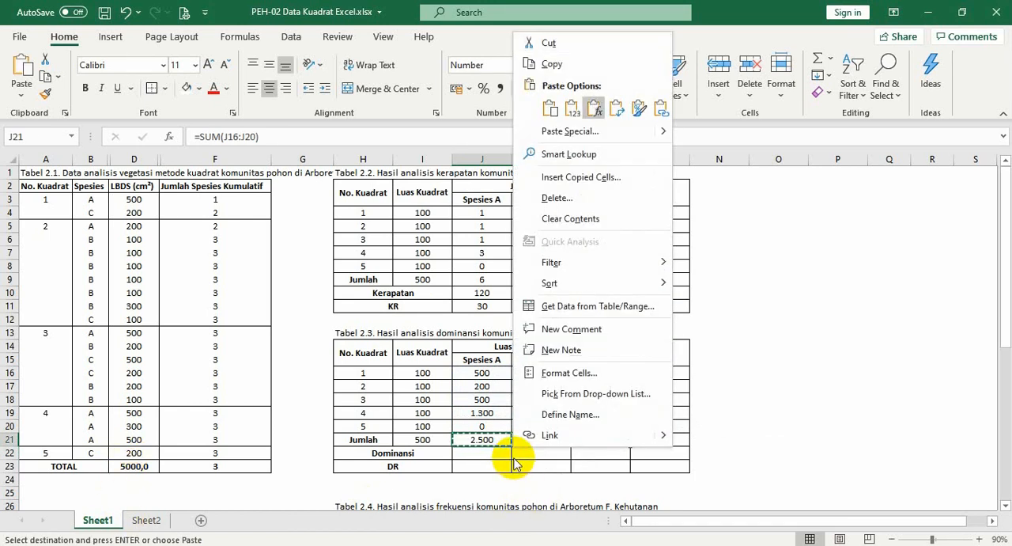
{"action": "key", "text": "Escape"}
{"action": "key", "text": "ctrl+v"}
{"action": "key", "text": "Down"}
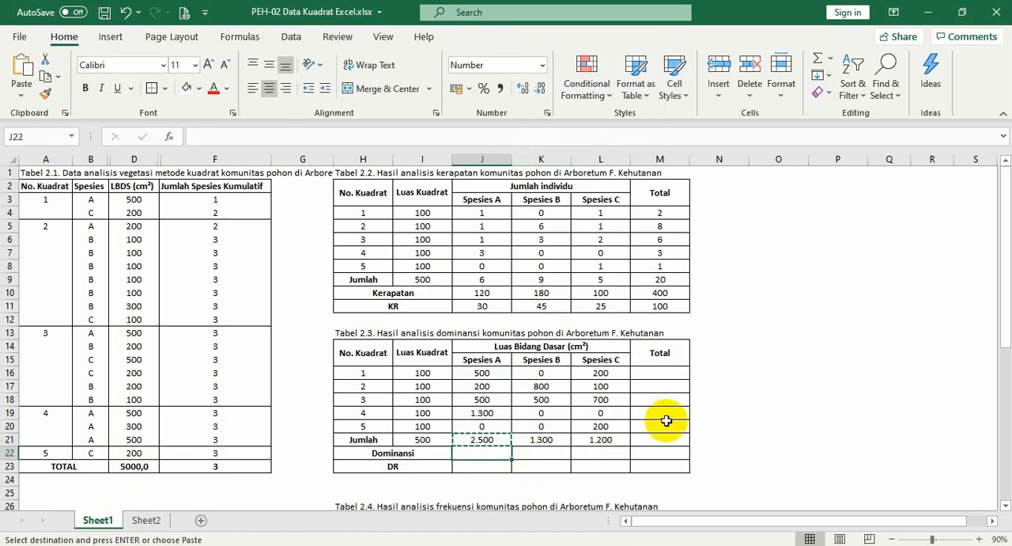
Enter =SUM(J16:L16) in M16 as quadrat 1's total basal area in Tabel 2.3
{"action": "left_click", "coordinate": [639, 376]}
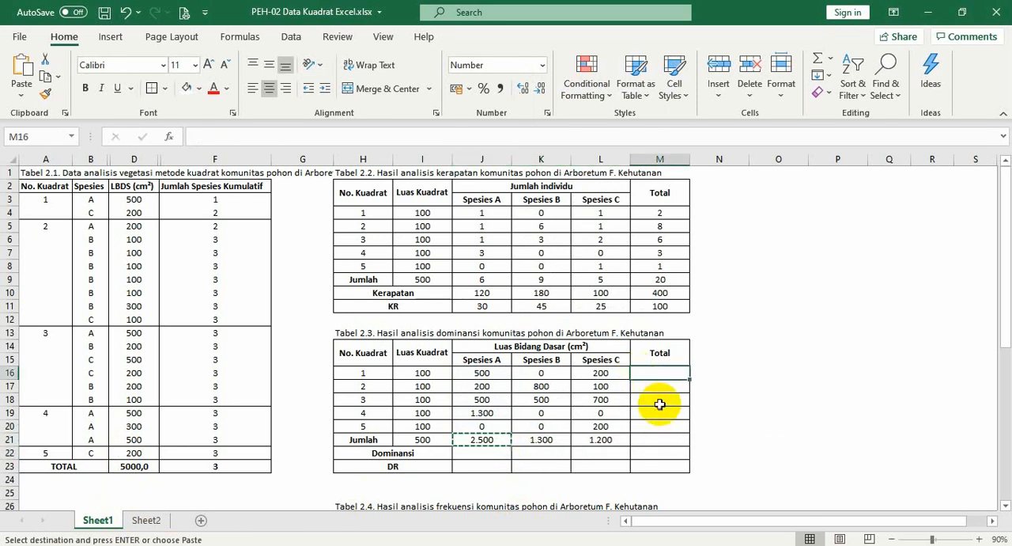
{"action": "type", "text": "="}
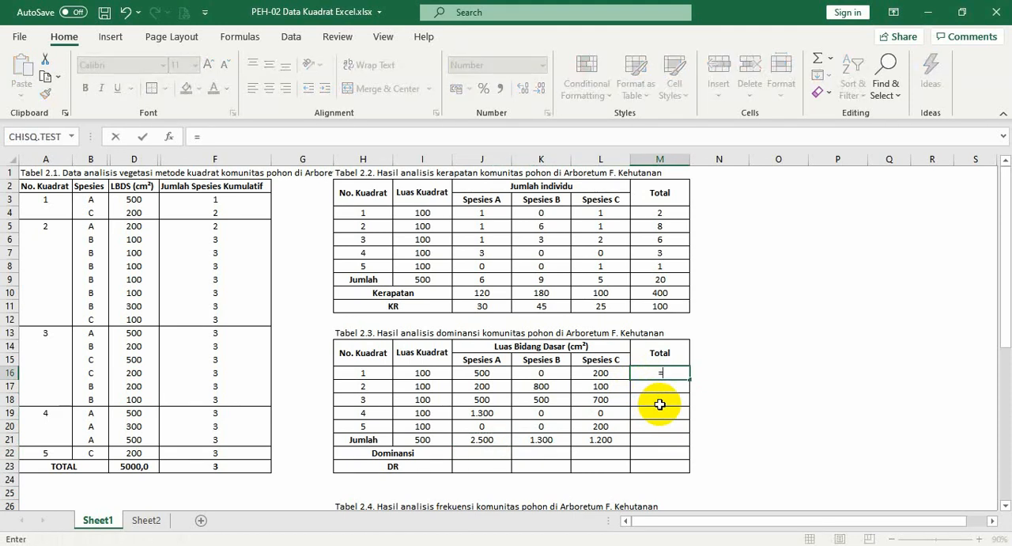
{"action": "type", "text": "sum("}
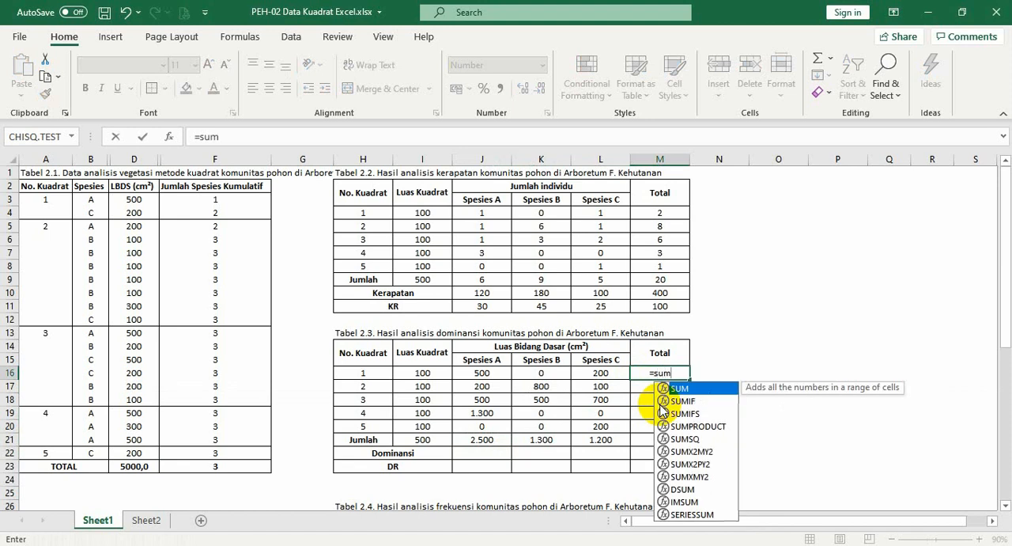
{"action": "key", "text": "Left"}
{"action": "key", "text": "shift+Left"}
{"action": "key", "text": "shift+Left"}
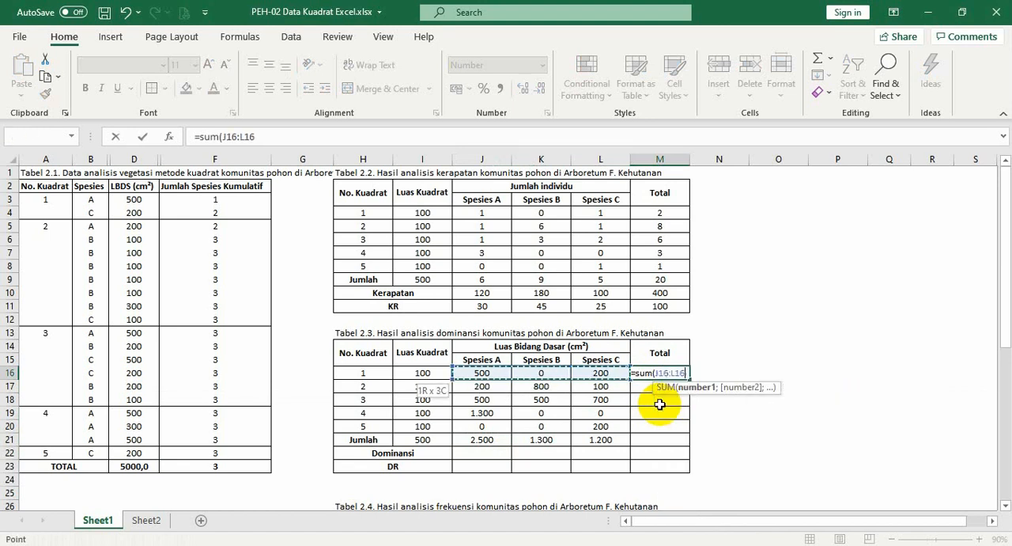
{"action": "type", "text": ")"}
{"action": "key", "text": "Return"}
{"action": "key", "text": "Up"}
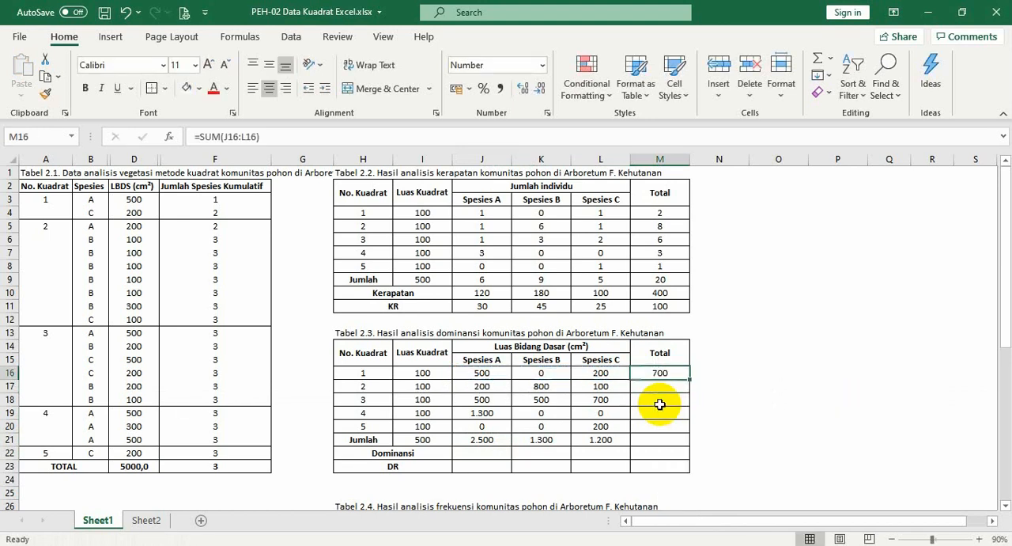
Copy the M16 sum formula down to M17:M23, pasting it without changing the cells' borders
{"action": "key", "text": "ctrl+c"}
{"action": "key", "text": "shift+Down"}
{"action": "key", "text": "shift+Down"}
{"action": "key", "text": "shift+Down"}
{"action": "key", "text": "shift+Down"}
{"action": "key", "text": "shift+Down"}
{"action": "key", "text": "shift+Down"}
{"action": "key", "text": "shift+Down"}
{"action": "right_click", "coordinate": [687, 387]}
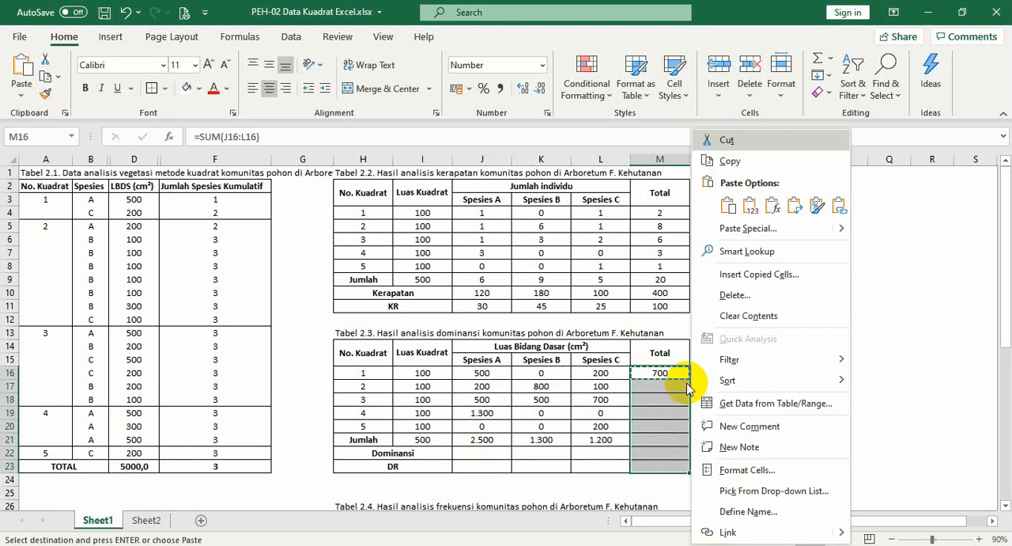
{"action": "left_click", "coordinate": [772, 205]}
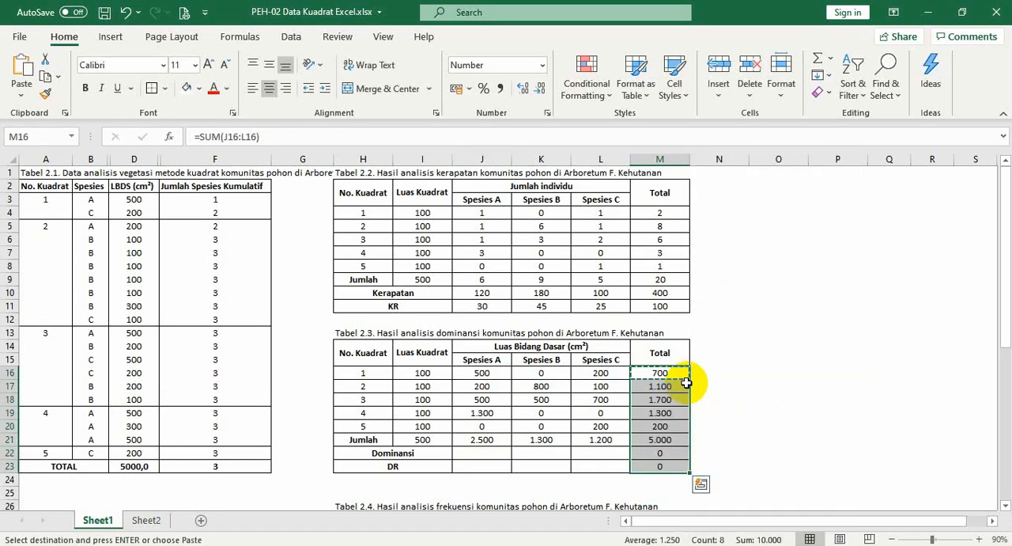
{"action": "key", "text": "Escape"}
{"action": "left_click", "coordinate": [688, 385]}
Enter =J21/($I$21/10000) in J22 as the Dominansi of Spesies A
{"action": "left_click", "coordinate": [485, 452]}
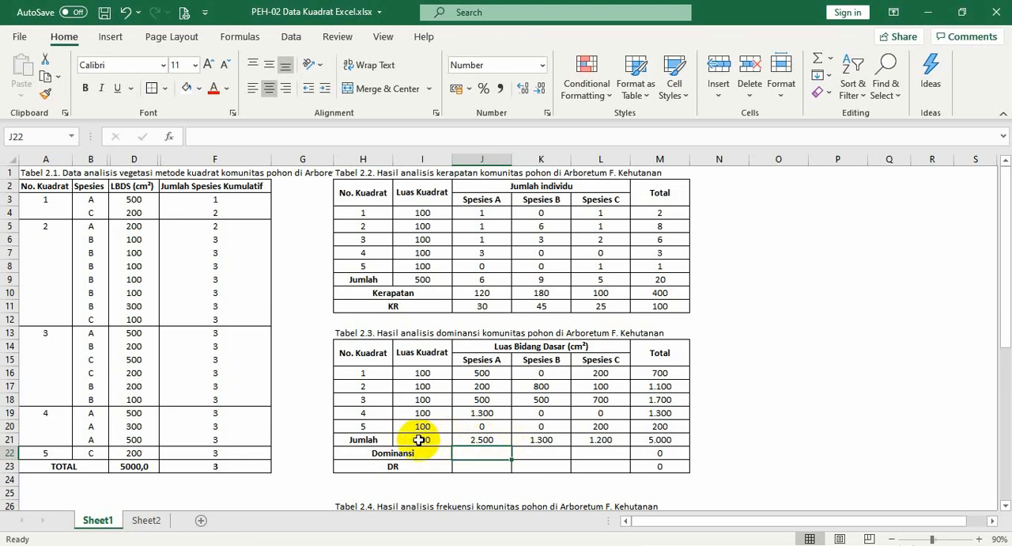
{"action": "type", "text": "="}
{"action": "left_click", "coordinate": [495, 438]}
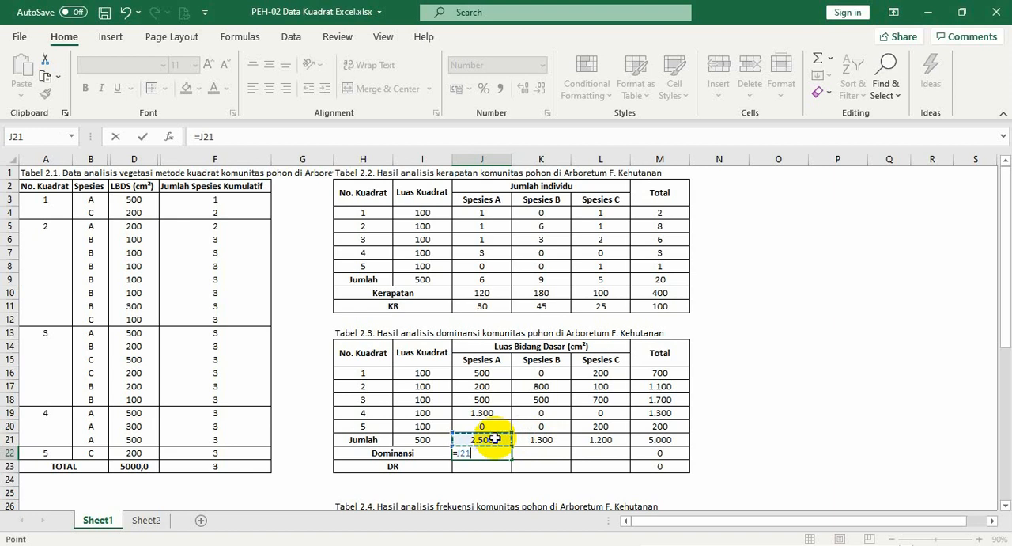
{"action": "type", "text": "/("}
{"action": "left_click", "coordinate": [425, 442]}
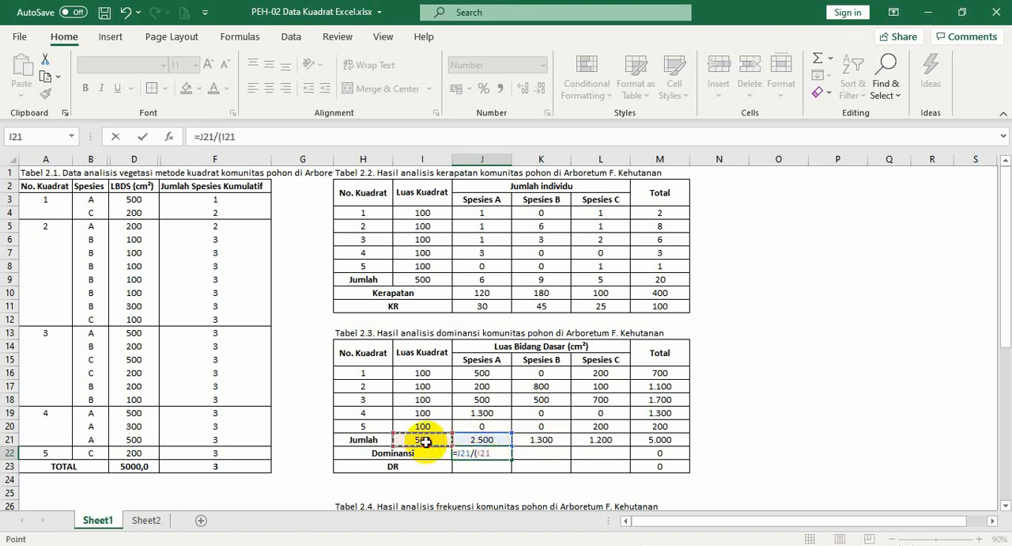
{"action": "key", "text": "F4"}
{"action": "type", "text": "/"}
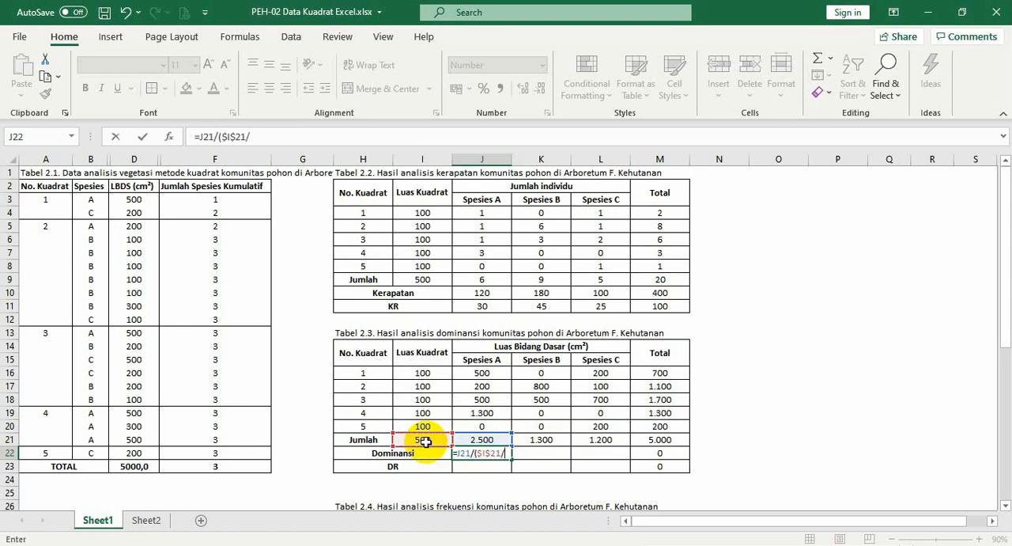
{"action": "type", "text": "10"}
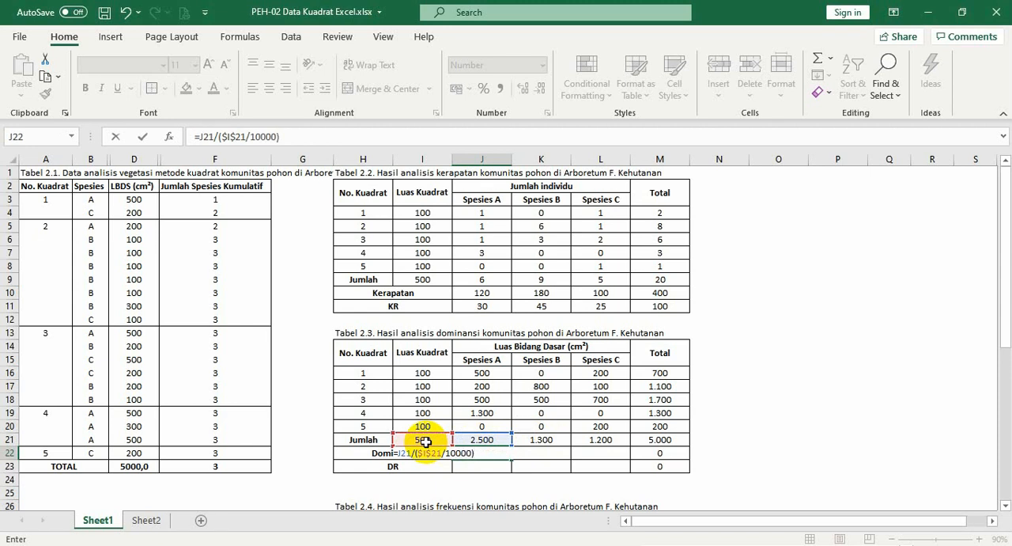
{"action": "type", "text": "000)"}
{"action": "key", "text": "ctrl+Return"}
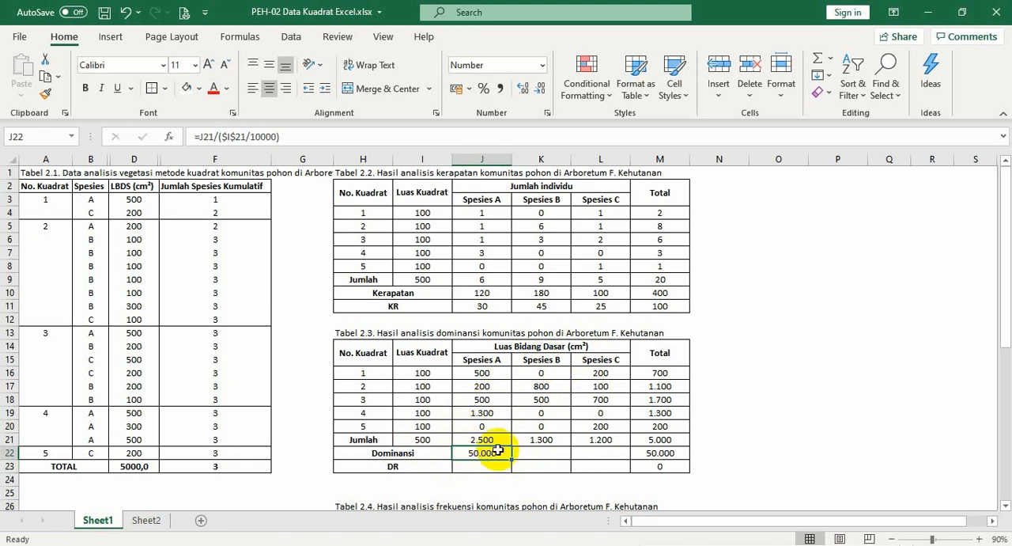
Copy the J22 Dominansi formula across to K22:L22 for Spesies B and Spesies C, and check the total in M22
{"action": "key", "text": "ctrl+c"}
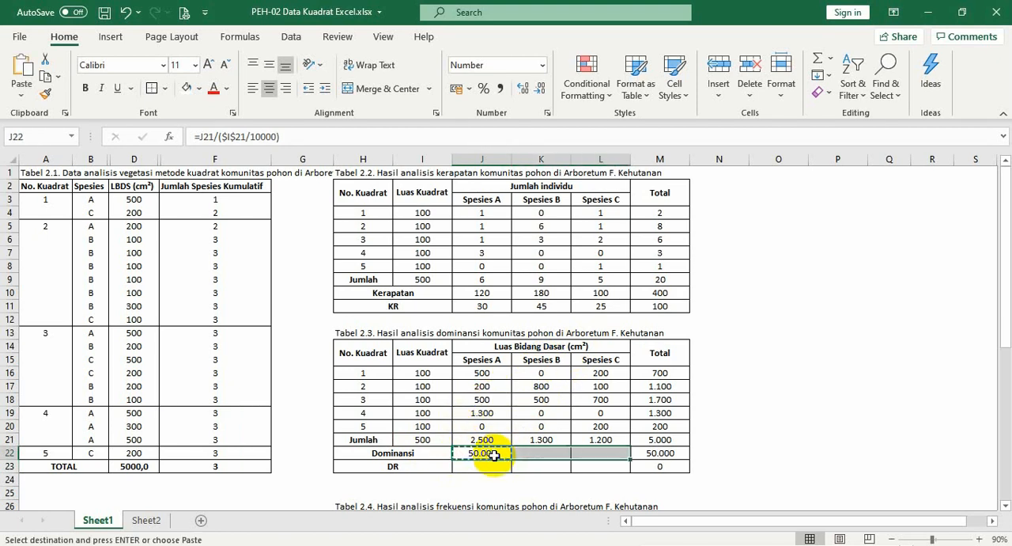
{"action": "right_click", "coordinate": [495, 458]}
{"action": "key", "text": "Return"}
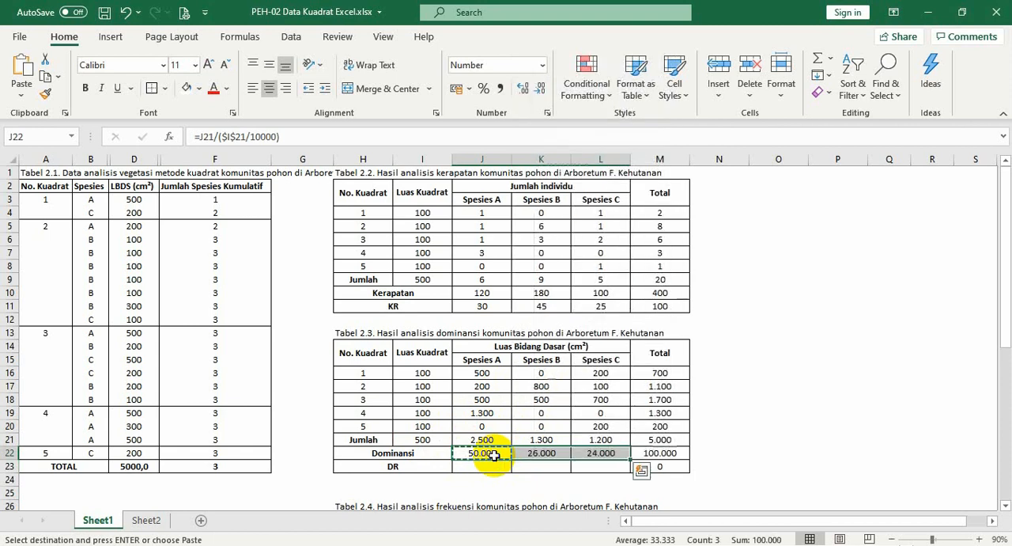
{"action": "key", "text": "Escape"}
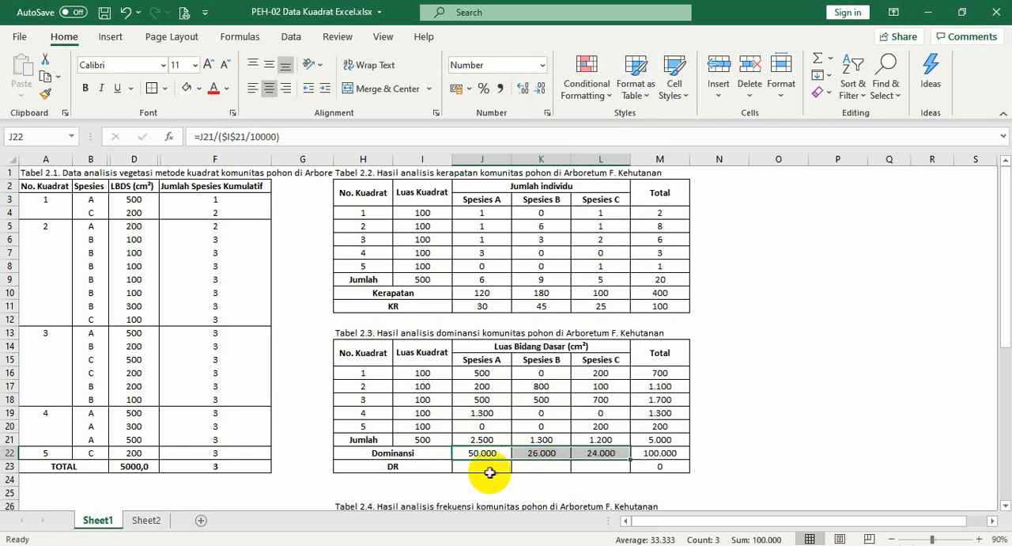
{"action": "left_click", "coordinate": [672, 453]}
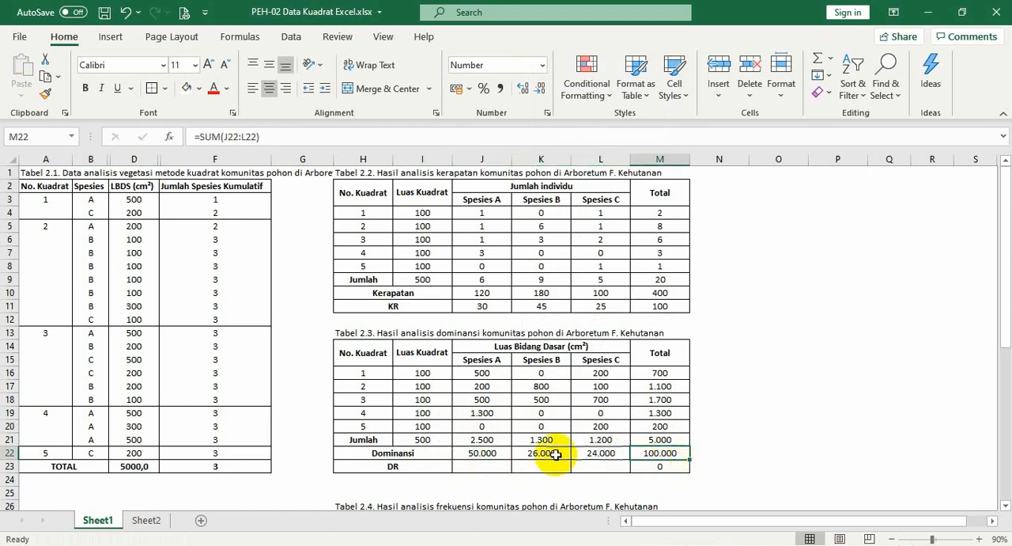
Enter =J22/$M$22*100 in J23 as the DR of Spesies A
{"action": "left_click", "coordinate": [497, 469]}
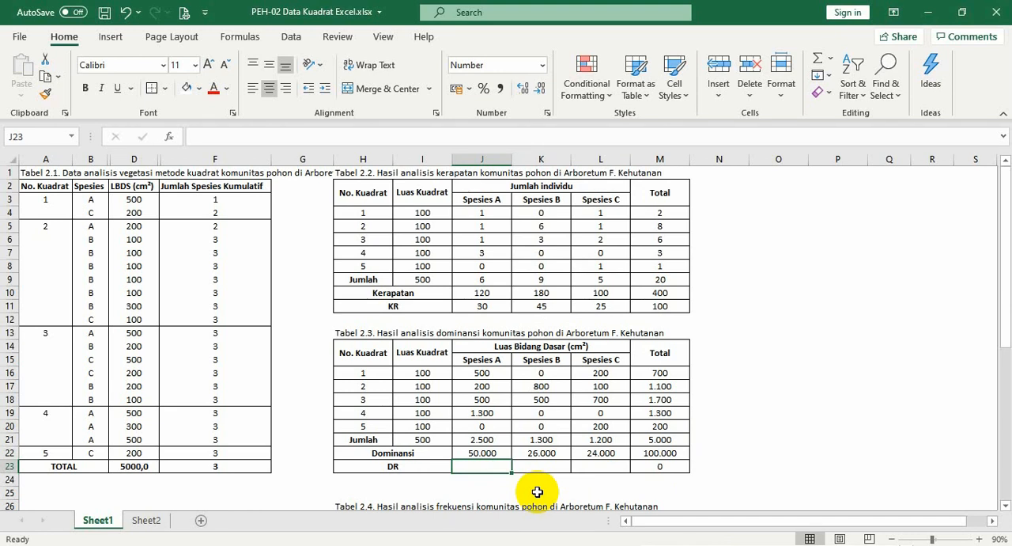
{"action": "type", "text": "="}
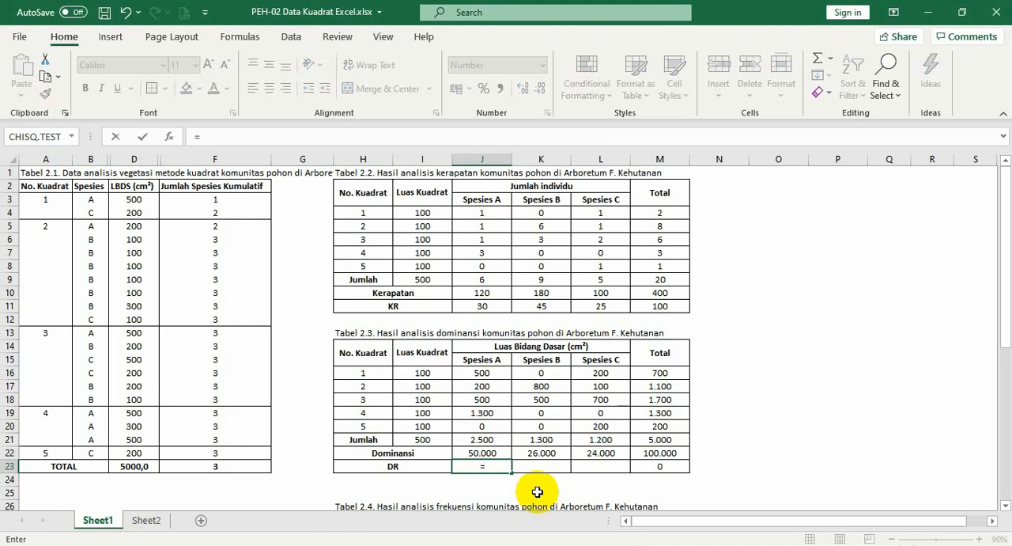
{"action": "left_click", "coordinate": [489, 452]}
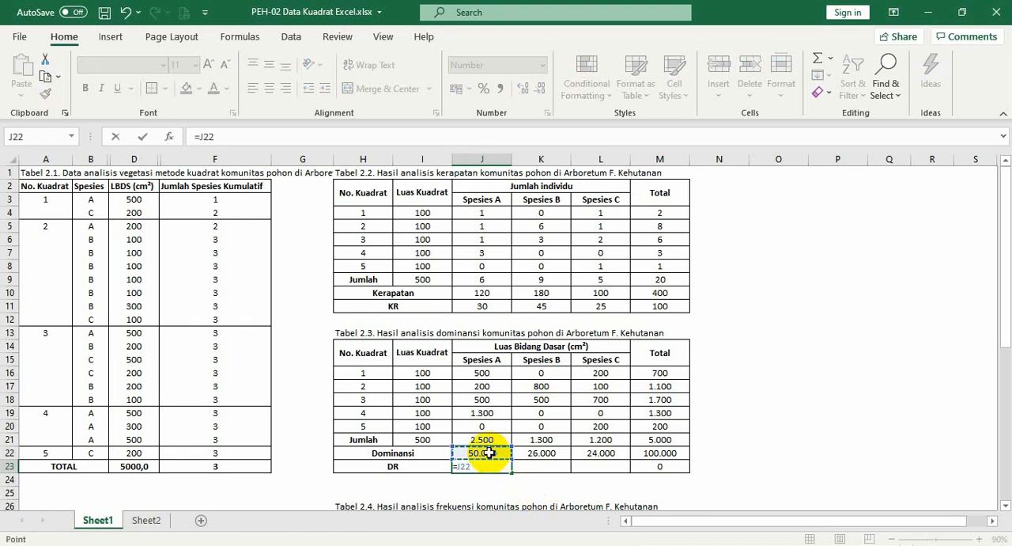
{"action": "type", "text": "/"}
{"action": "left_click", "coordinate": [647, 453]}
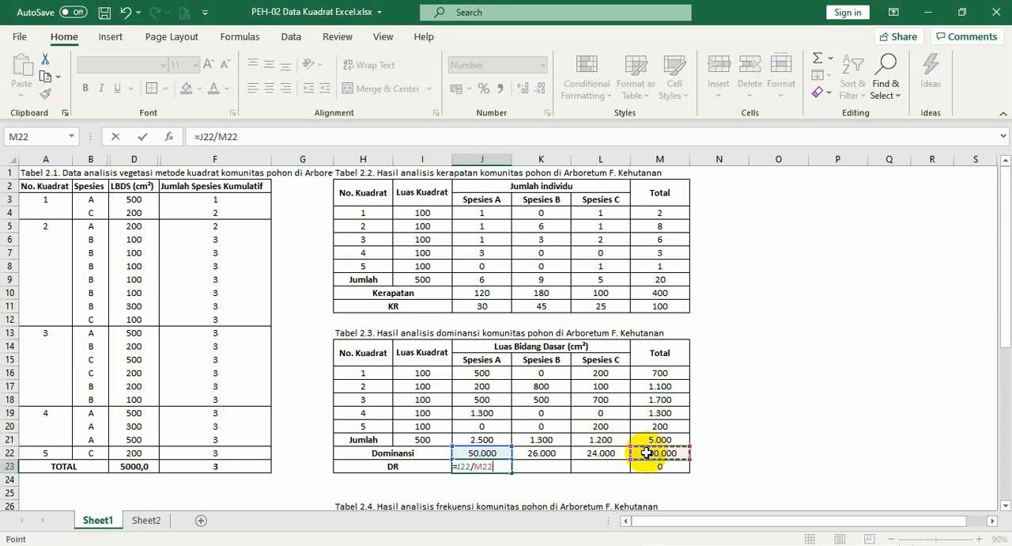
{"action": "key", "text": "F4"}
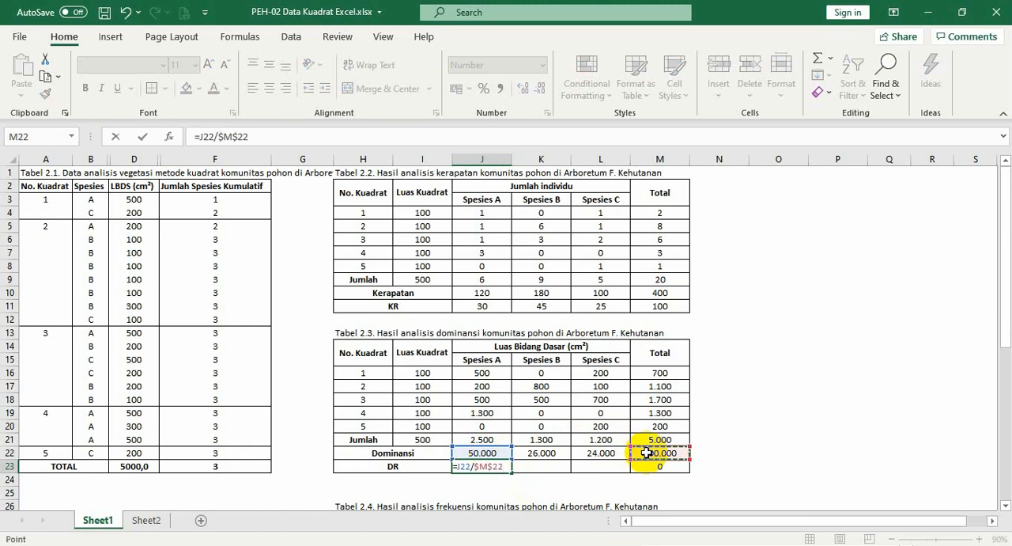
{"action": "type", "text": "*100"}
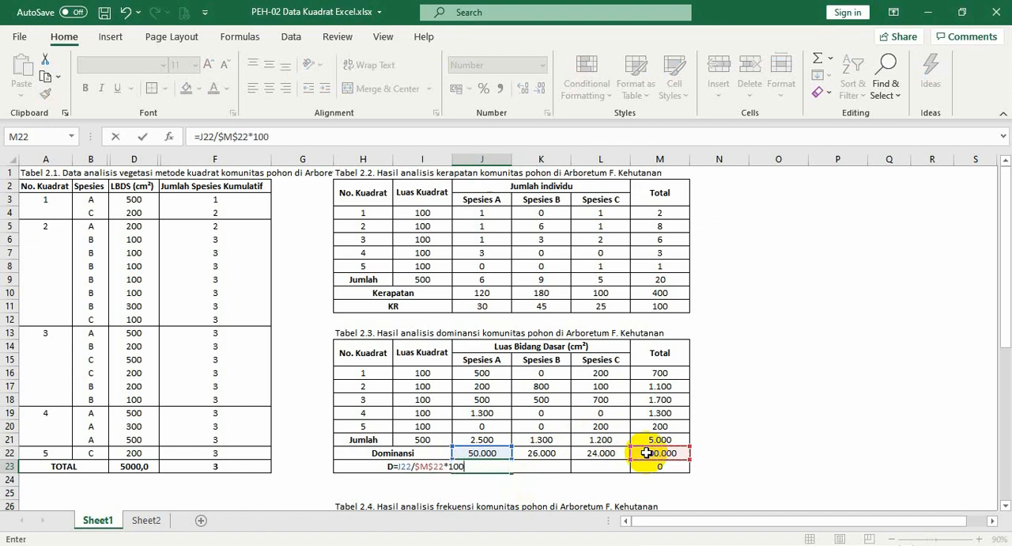
{"action": "key", "text": "Return"}
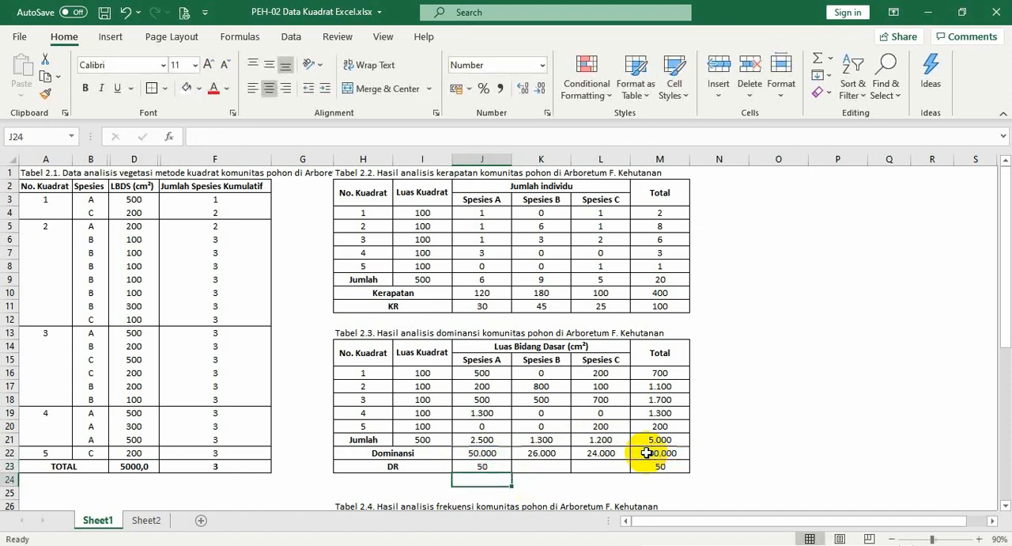
Copy the J23 DR formula across to K23:L23 for Spesies B and Spesies C, and check the total in M23
{"action": "left_click", "coordinate": [494, 464]}
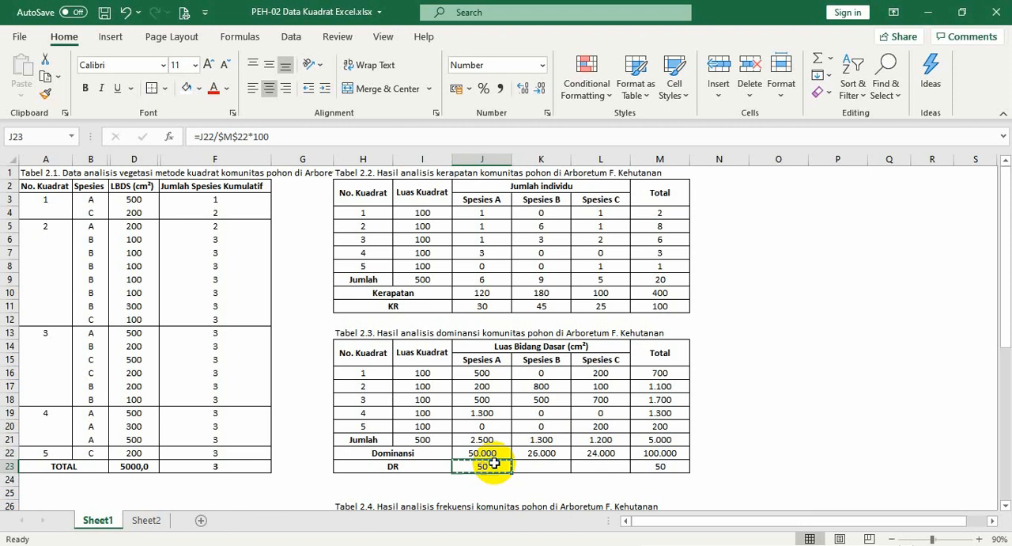
{"action": "key", "text": "ctrl+c"}
{"action": "right_click", "coordinate": [494, 465]}
{"action": "key", "text": "Escape"}
{"action": "key", "text": "shift+Right"}
{"action": "key", "text": "shift+Right"}
{"action": "key", "text": "Return"}
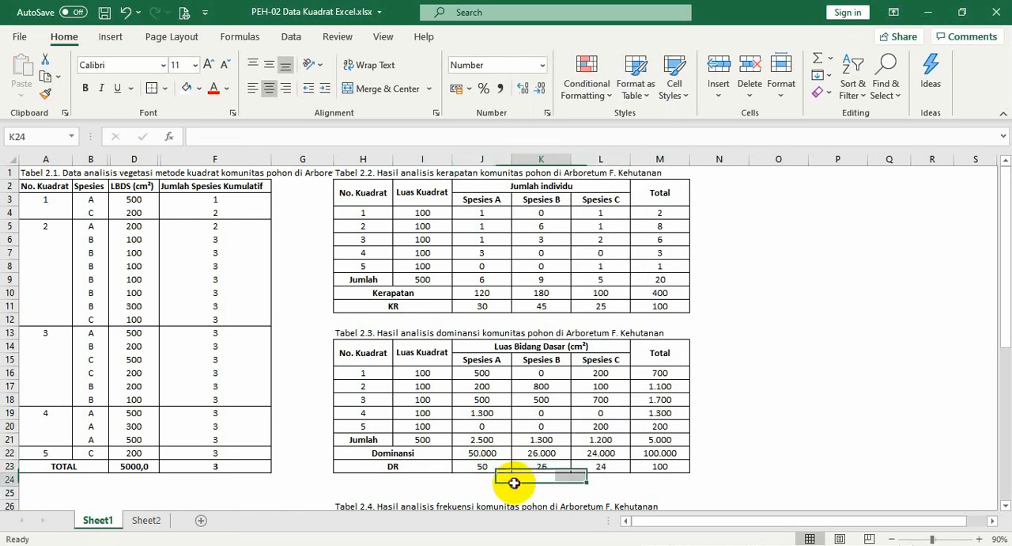
{"action": "left_click", "coordinate": [702, 470]}
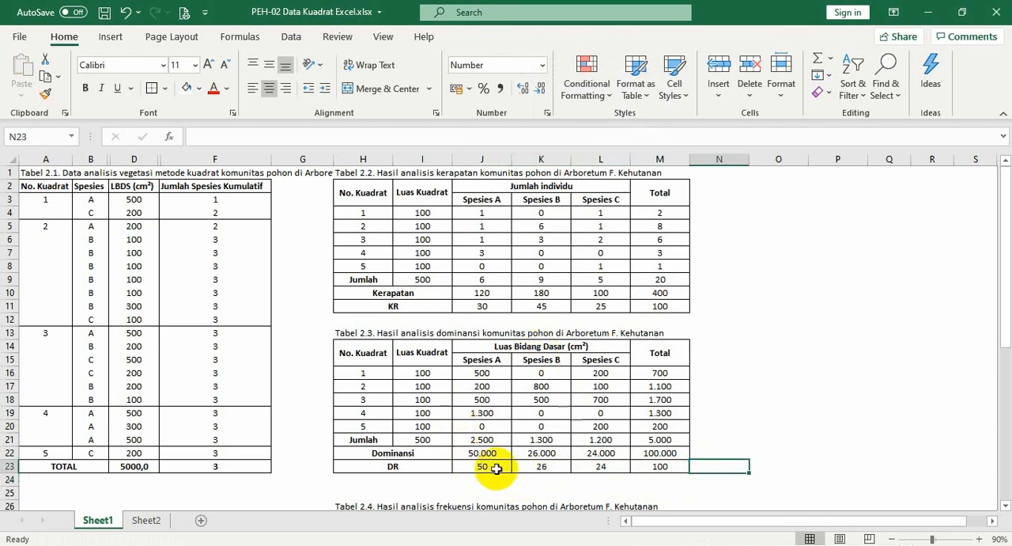
{"action": "left_click", "coordinate": [669, 467]}
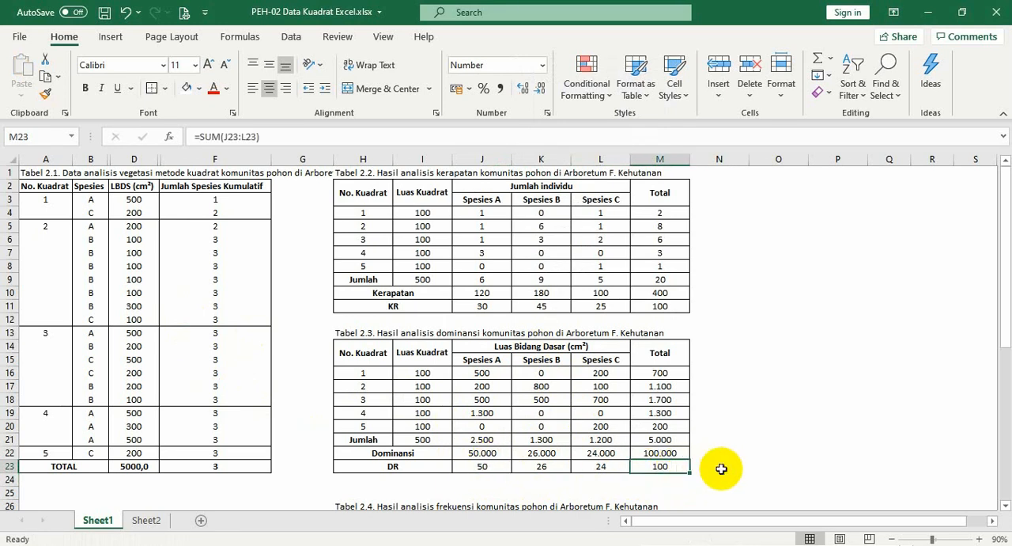
{"action": "left_click", "coordinate": [708, 465]}
Examine the empty frequency table, Tabel 2.4, against the individual counts per quadrat and species in J4:L8 of Tabel 2.2
{"action": "scroll", "coordinate": [708, 465], "scroll_direction": "down", "scroll_amount": 5}
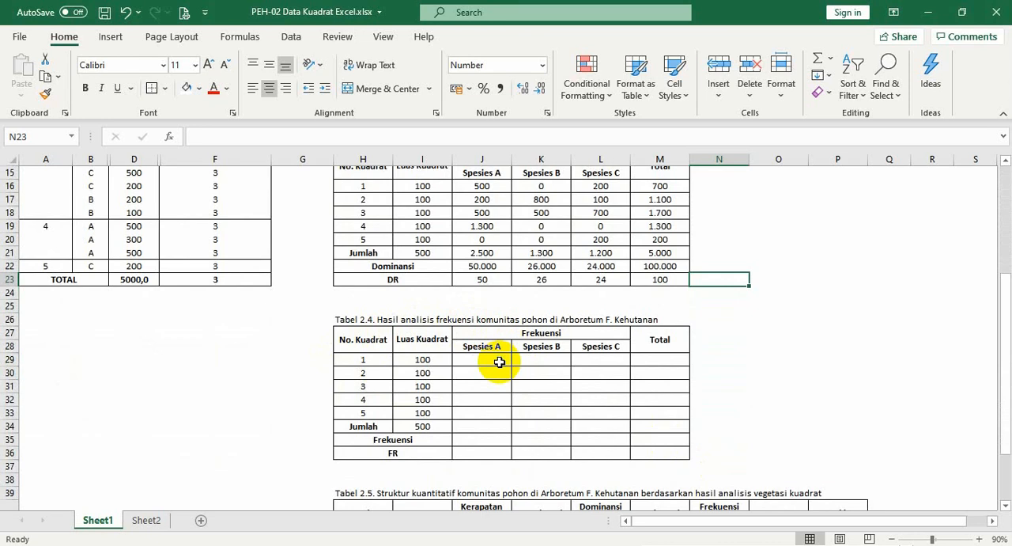
{"action": "scroll", "coordinate": [499, 361], "scroll_direction": "up", "scroll_amount": 5}
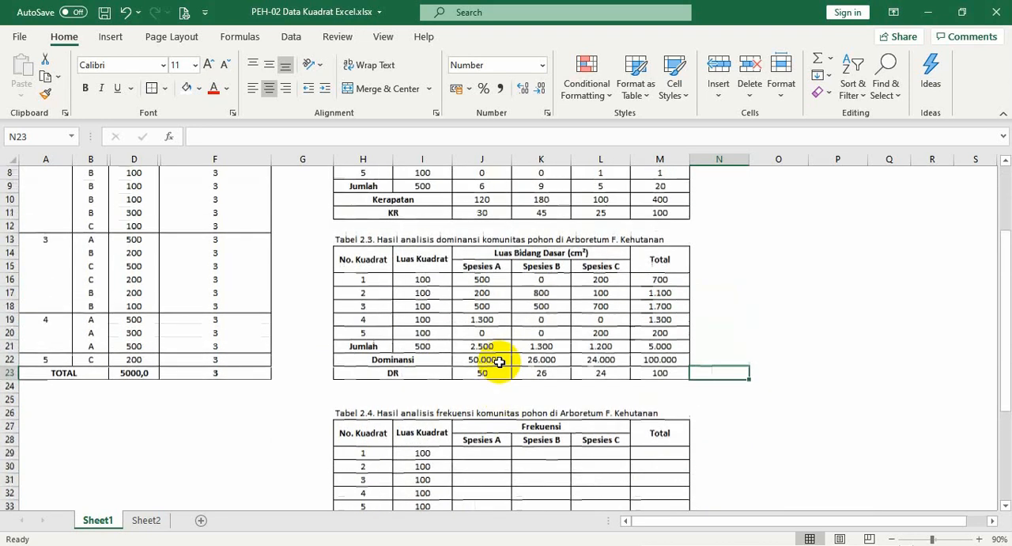
{"action": "left_click_drag", "start_coordinate": [477, 216], "coordinate": [609, 267]}
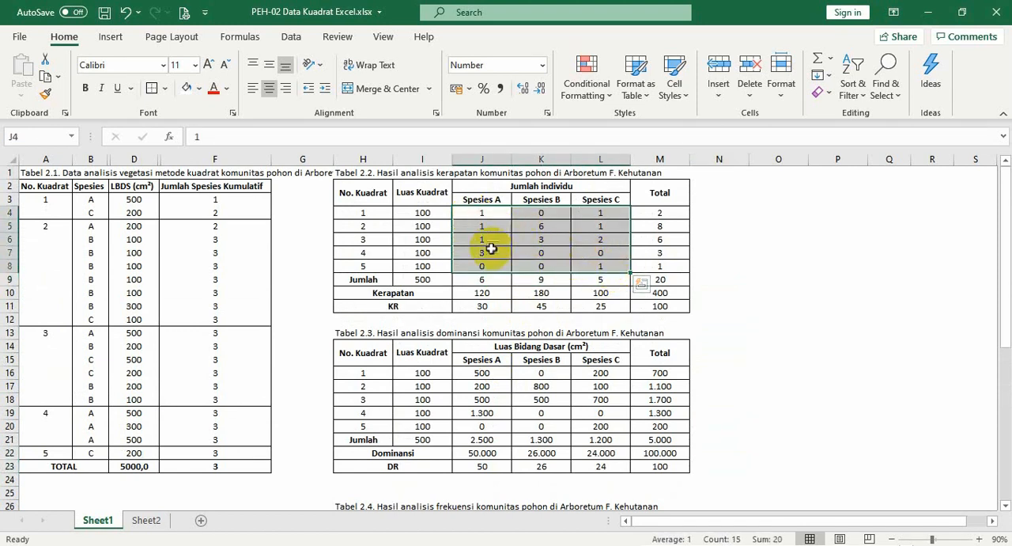
{"action": "scroll", "coordinate": [488, 261], "scroll_direction": "down", "scroll_amount": 3}
{"action": "scroll", "coordinate": [491, 269], "scroll_direction": "down", "scroll_amount": 2}
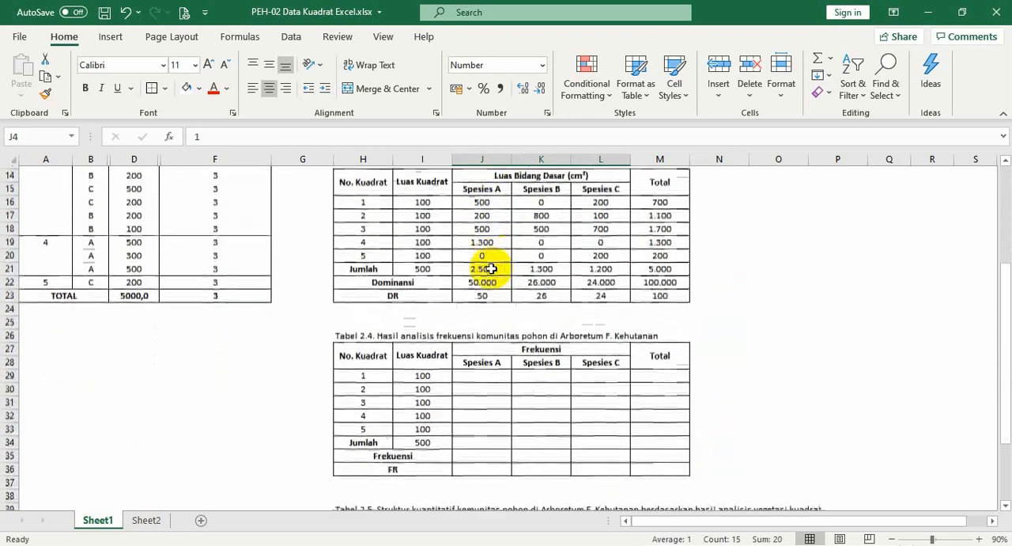
{"action": "left_click", "coordinate": [496, 376]}
{"action": "scroll", "coordinate": [496, 376], "scroll_direction": "up", "scroll_amount": 5}
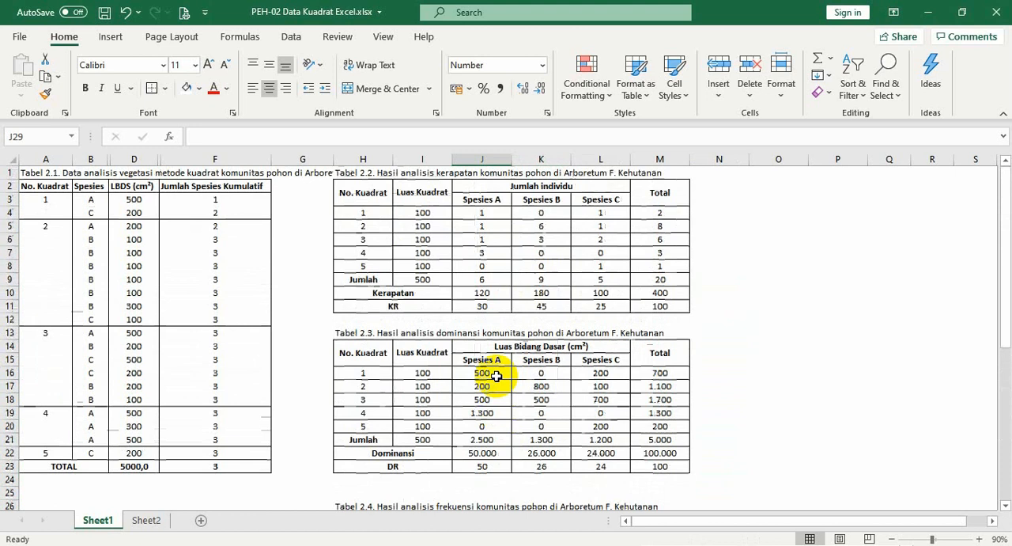
{"action": "left_click", "coordinate": [481, 212]}
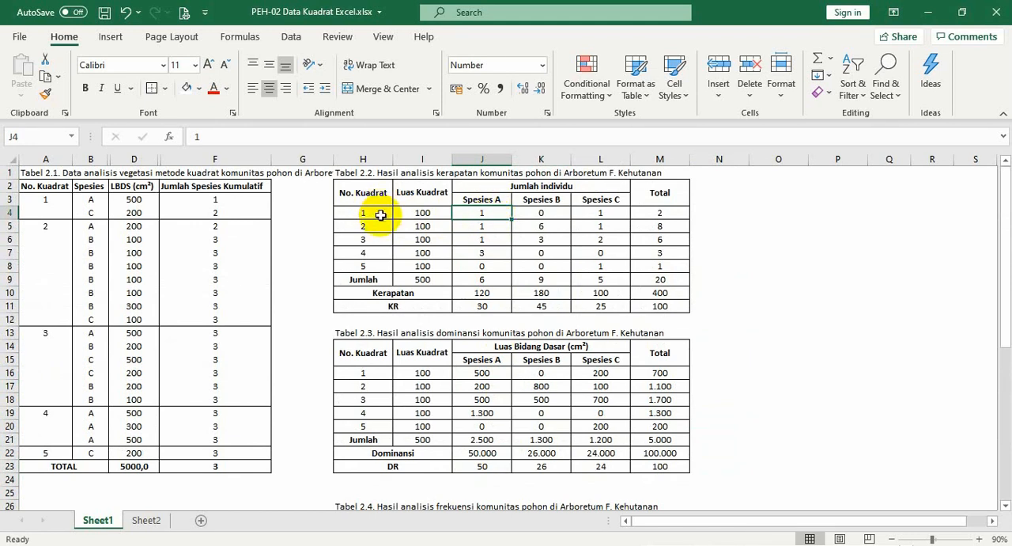
{"action": "left_click", "coordinate": [526, 214]}
{"action": "left_click", "coordinate": [488, 214]}
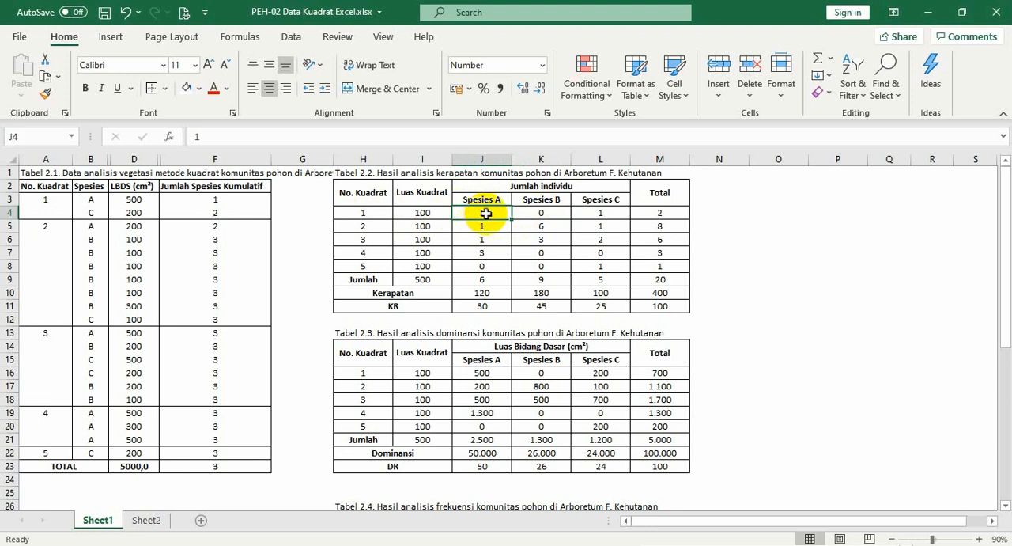
Examine the individual counts of Spesies A and Spesies B in quadrats 1 and 2 of Tabel 2.2
{"action": "left_click", "coordinate": [537, 212]}
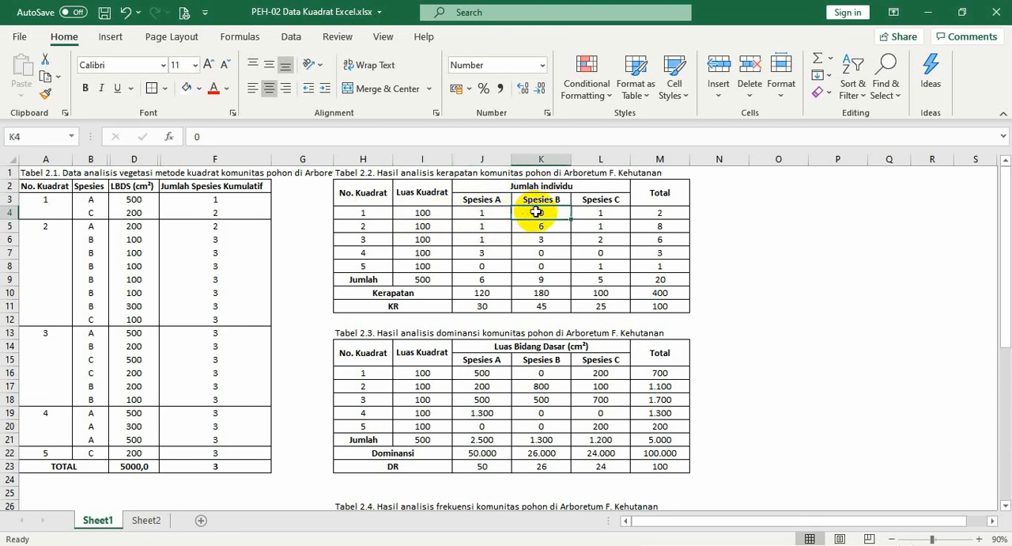
{"action": "left_click", "coordinate": [544, 200]}
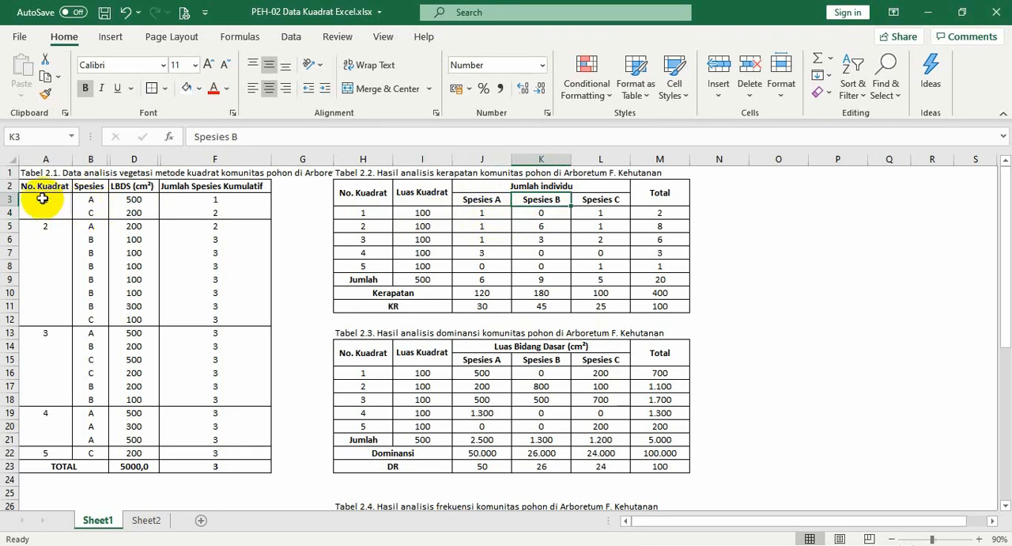
{"action": "left_click", "coordinate": [544, 212]}
{"action": "left_click", "coordinate": [544, 226]}
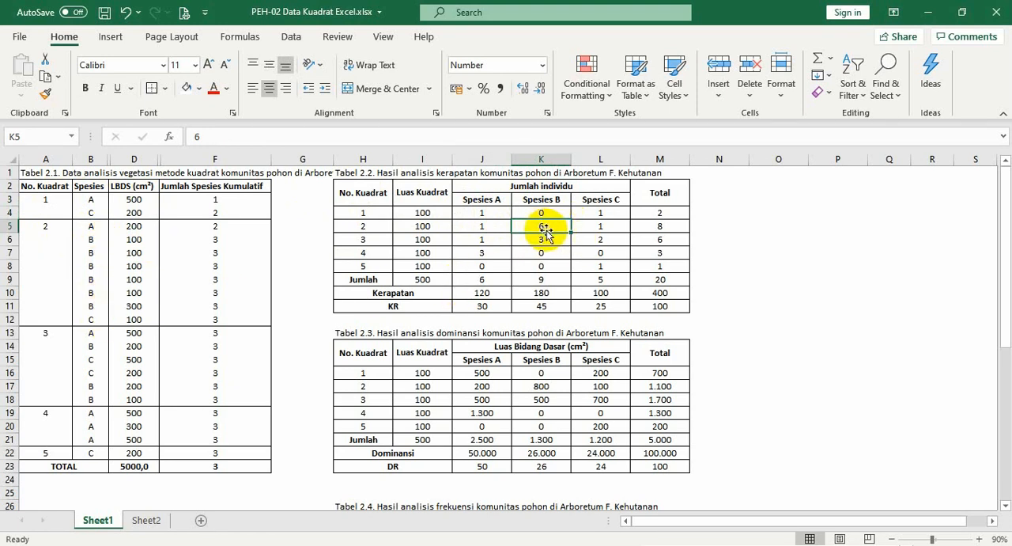
{"action": "left_click", "coordinate": [473, 212]}
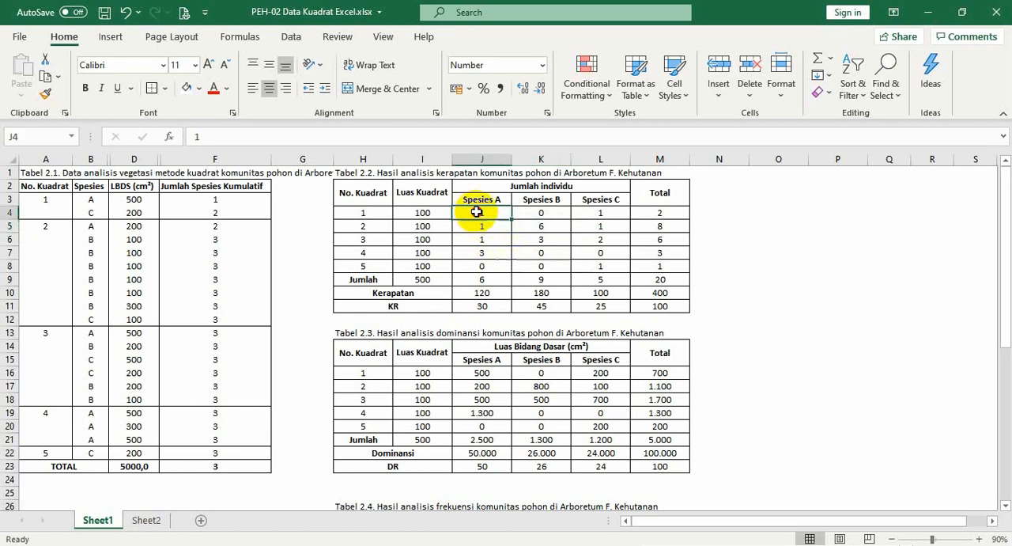
Write =IF(J4=0;0;1 in J29 of Tabel 2.4 as the Spesies A frequency formula for quadrat 1, leaving it open for editing
{"action": "scroll", "coordinate": [474, 210], "scroll_direction": "down", "scroll_amount": 4}
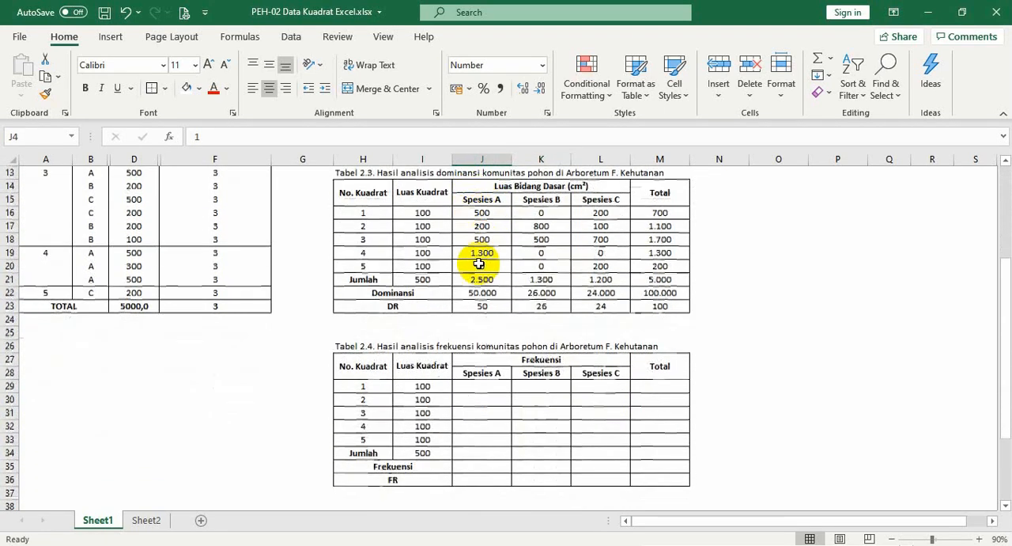
{"action": "left_click", "coordinate": [488, 386]}
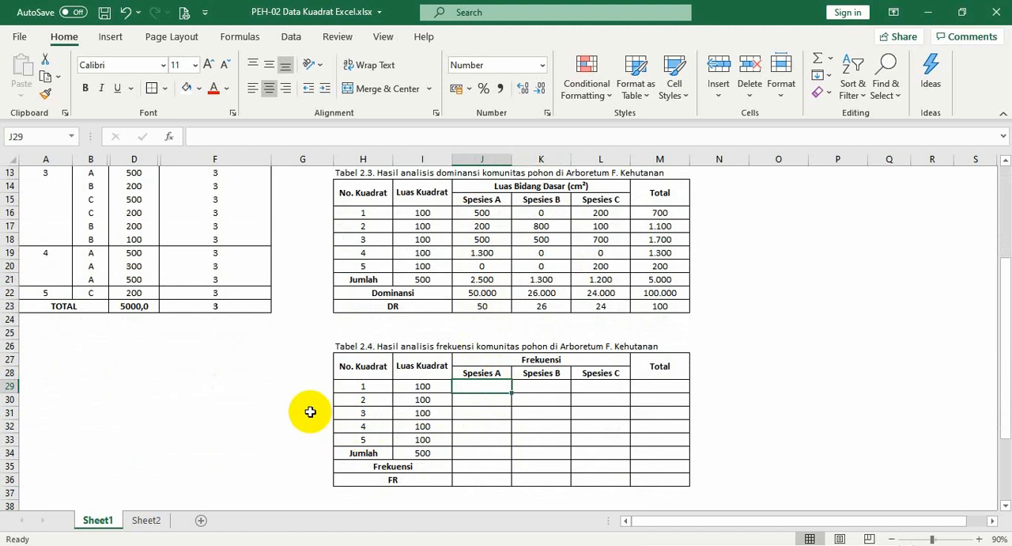
{"action": "type", "text": "=if("}
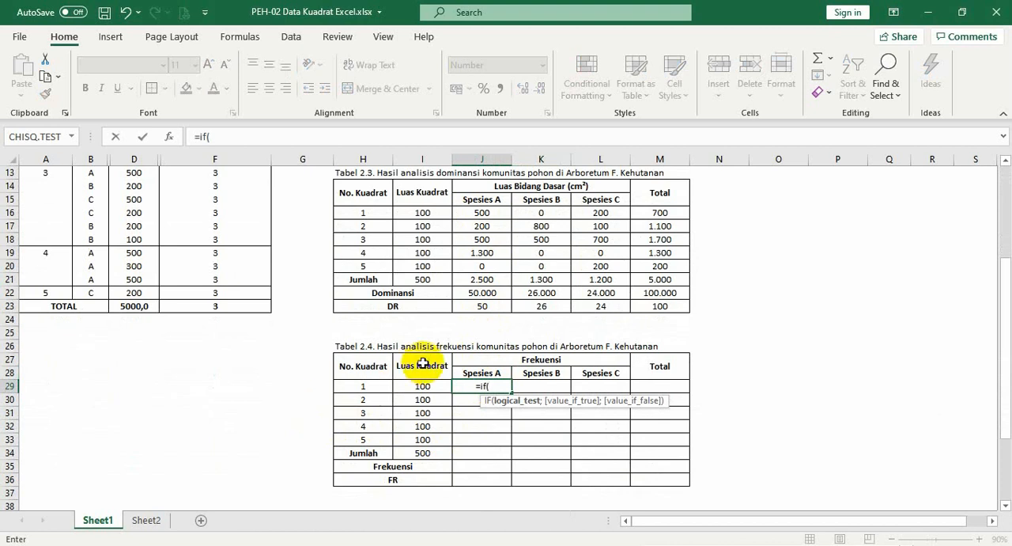
{"action": "scroll", "coordinate": [423, 363], "scroll_direction": "up", "scroll_amount": 4}
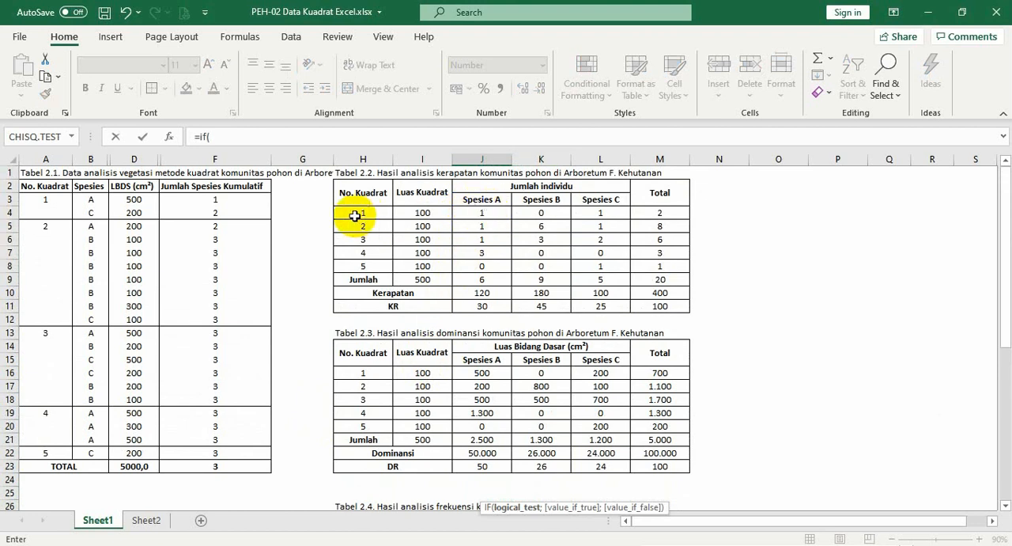
{"action": "left_click", "coordinate": [482, 215]}
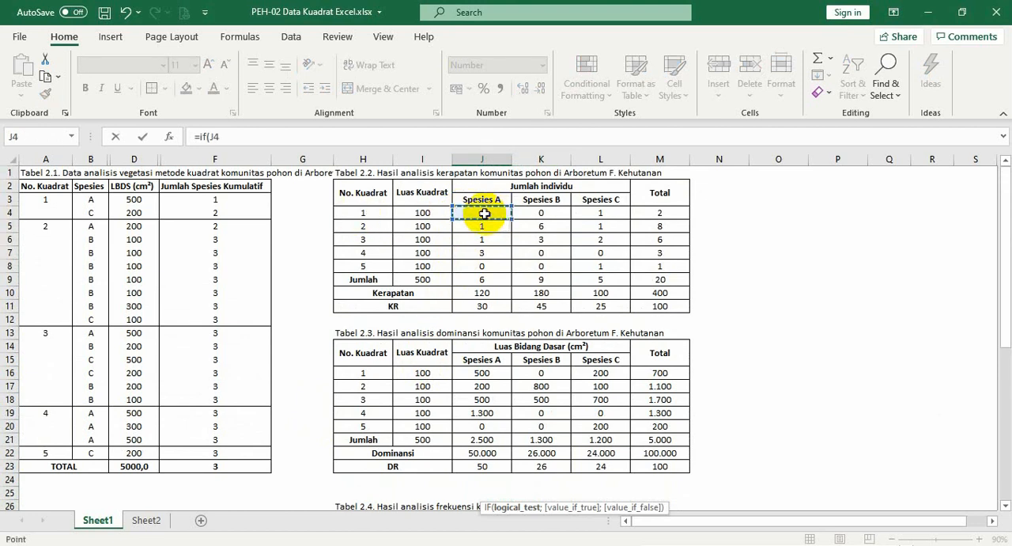
{"action": "scroll", "coordinate": [413, 309], "scroll_direction": "down", "scroll_amount": 3}
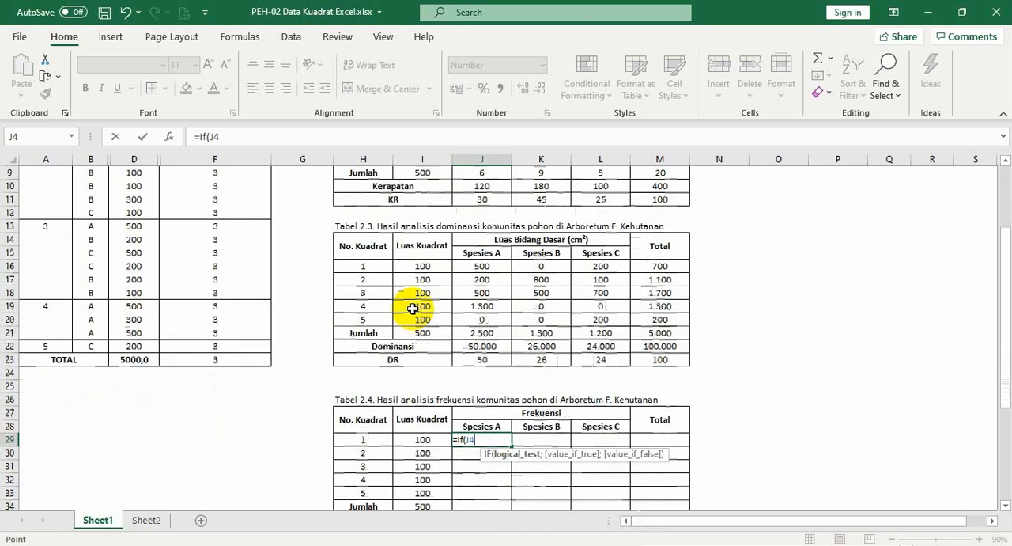
{"action": "type", "text": "=0"}
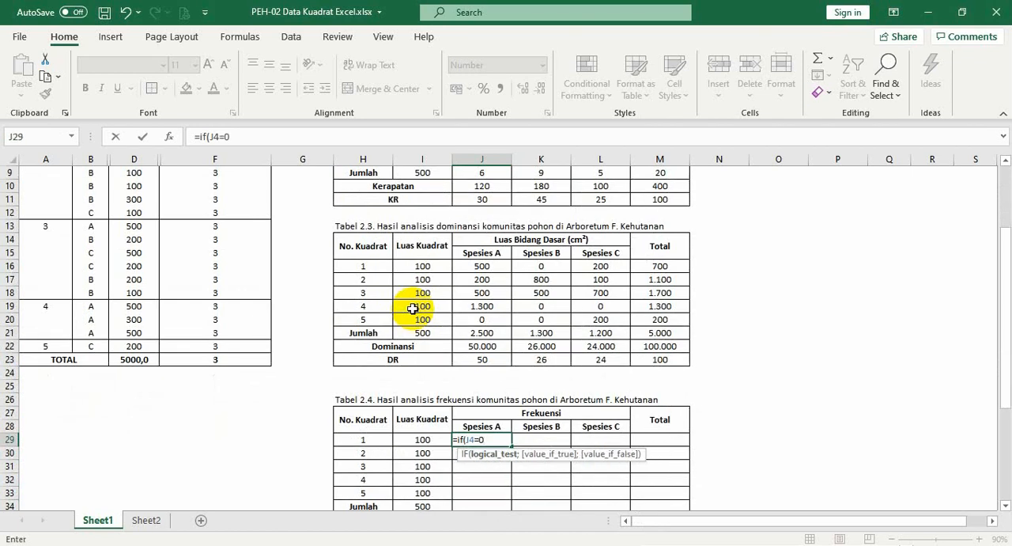
{"action": "type", "text": ";0"}
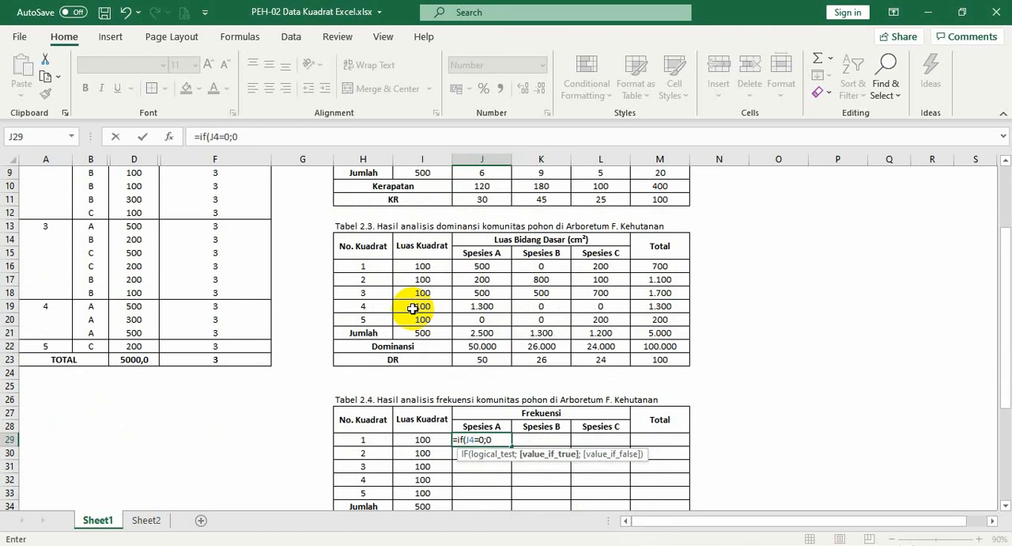
{"action": "type", "text": ";1"}
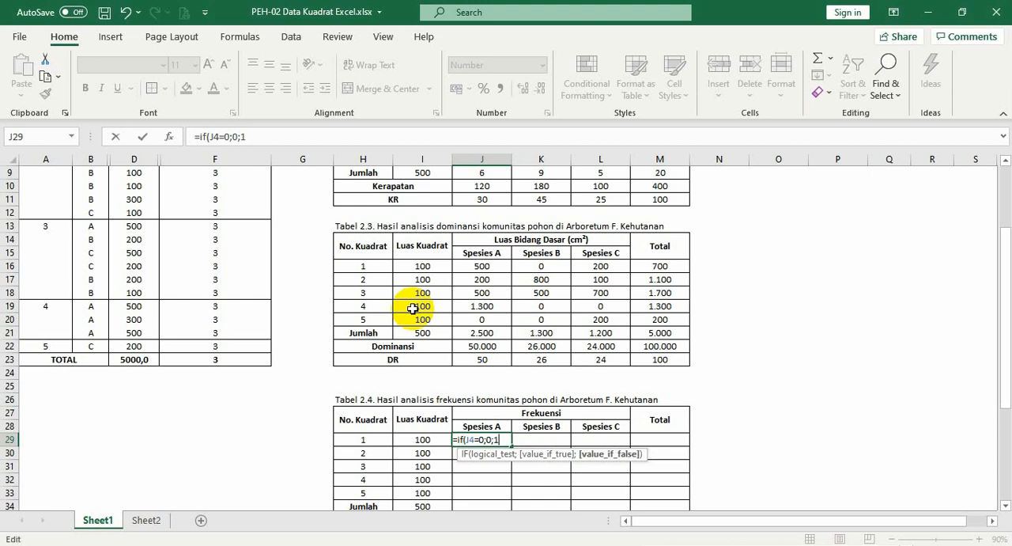
Review the J29 formula's logical test, value-if-true and value-if-false arguments against the Spesies A count in J4
{"action": "key", "text": "Home"}
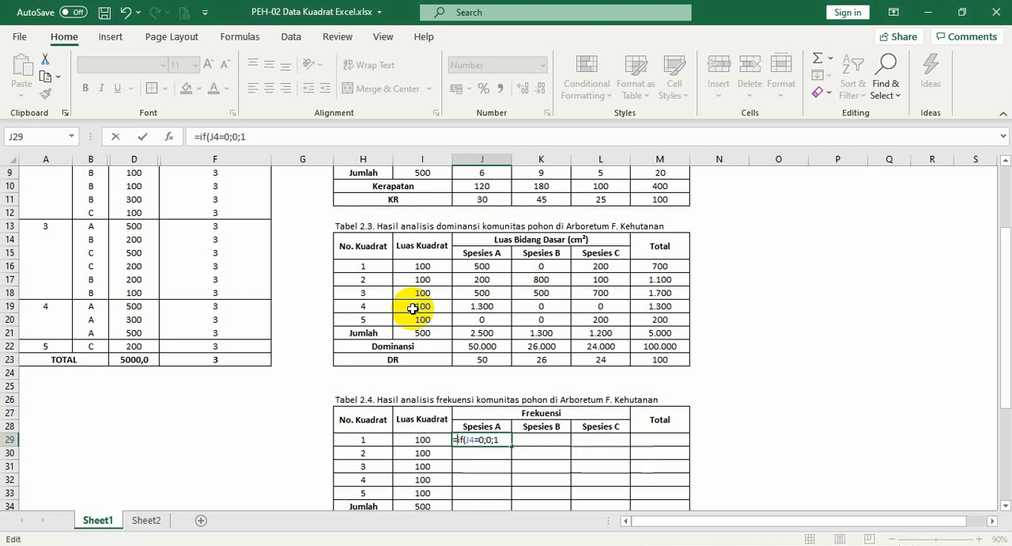
{"action": "key", "text": "Right"}
{"action": "key", "text": "Right"}
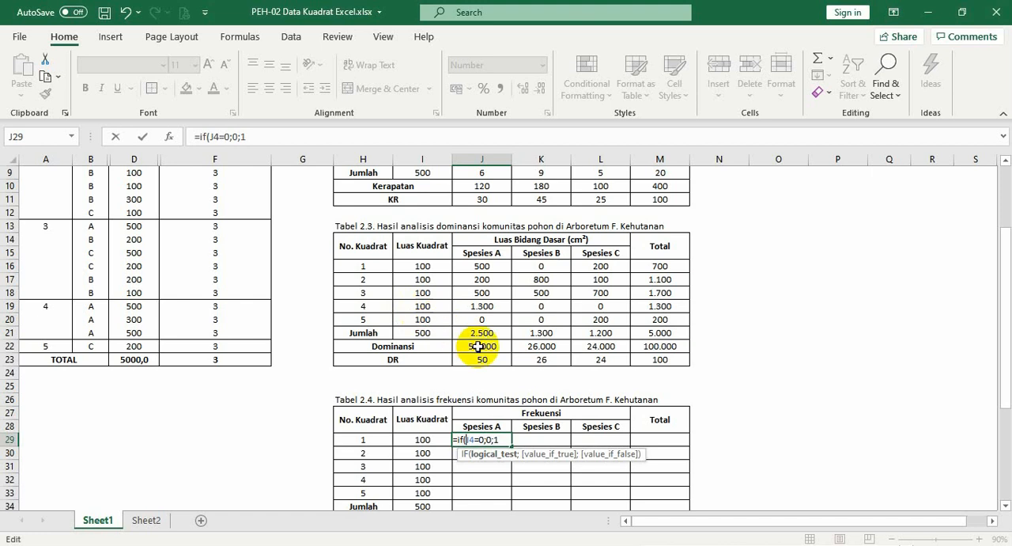
{"action": "scroll", "coordinate": [480, 439], "scroll_direction": "up", "scroll_amount": 3}
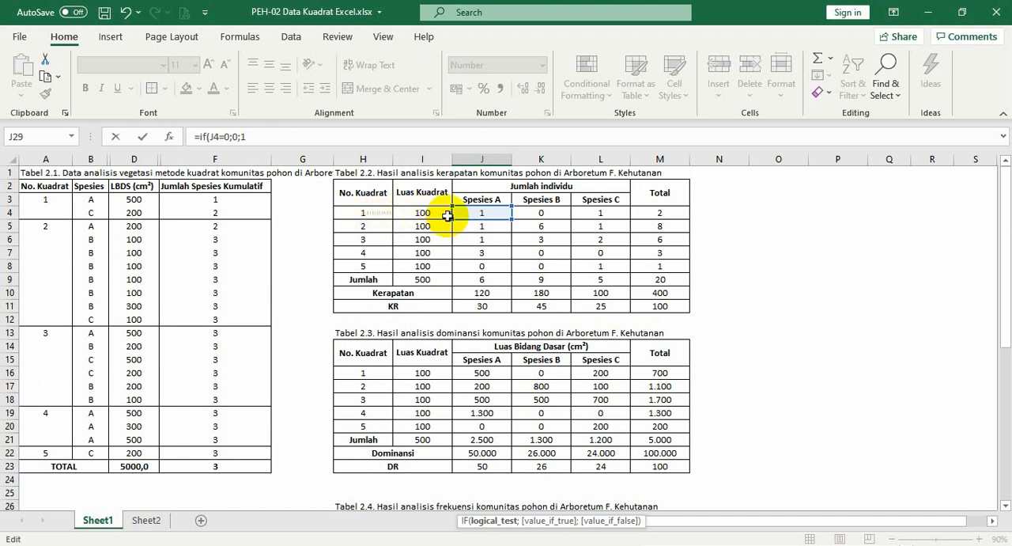
{"action": "scroll", "coordinate": [474, 210], "scroll_direction": "down", "scroll_amount": 3}
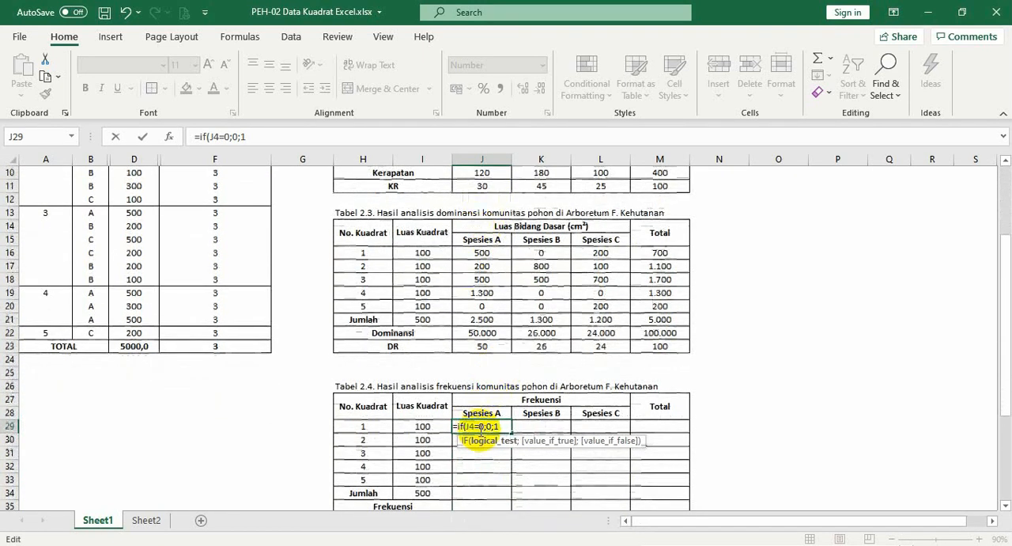
{"action": "left_click", "coordinate": [483, 426]}
{"action": "key", "text": "Right"}
{"action": "key", "text": "Left"}
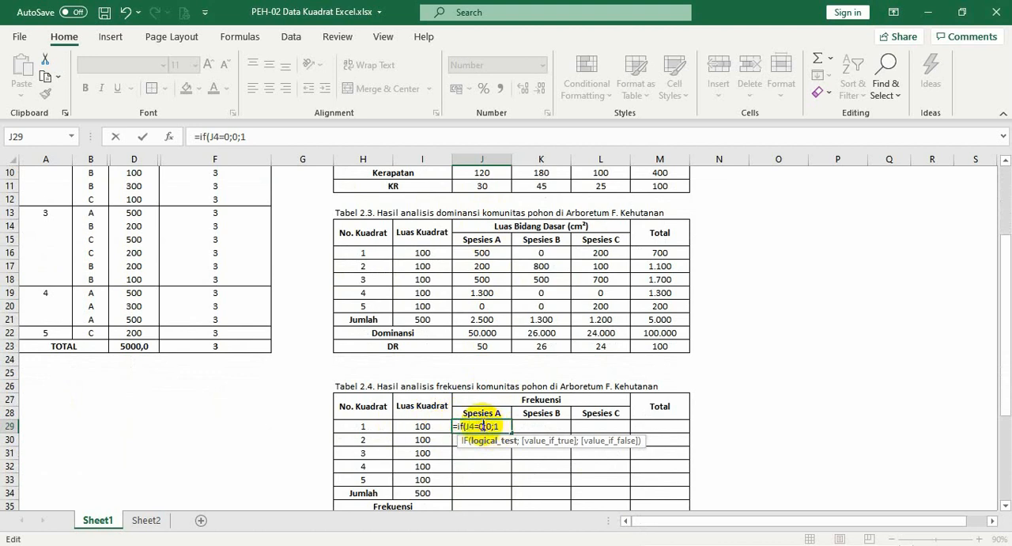
{"action": "key", "text": "Right"}
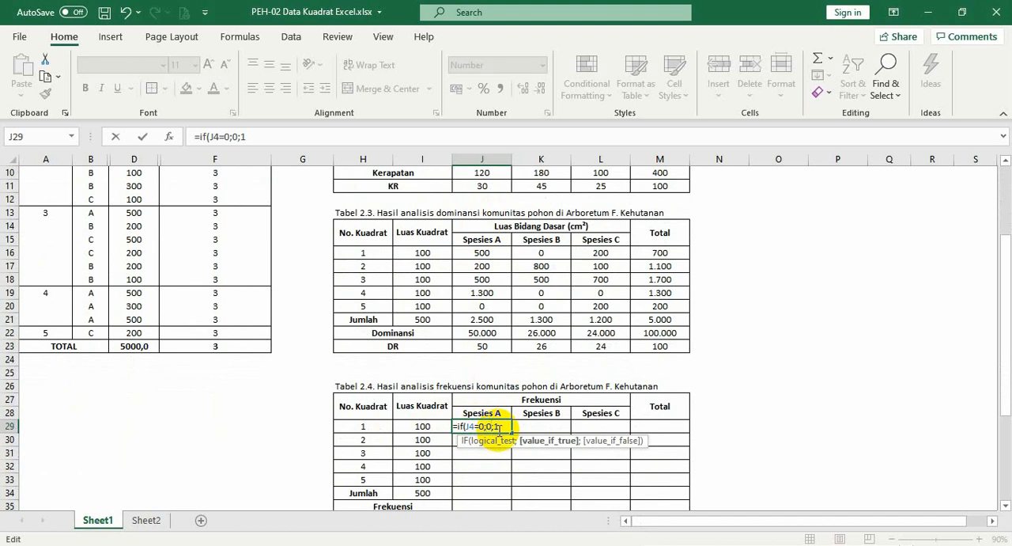
{"action": "left_click", "coordinate": [506, 426]}
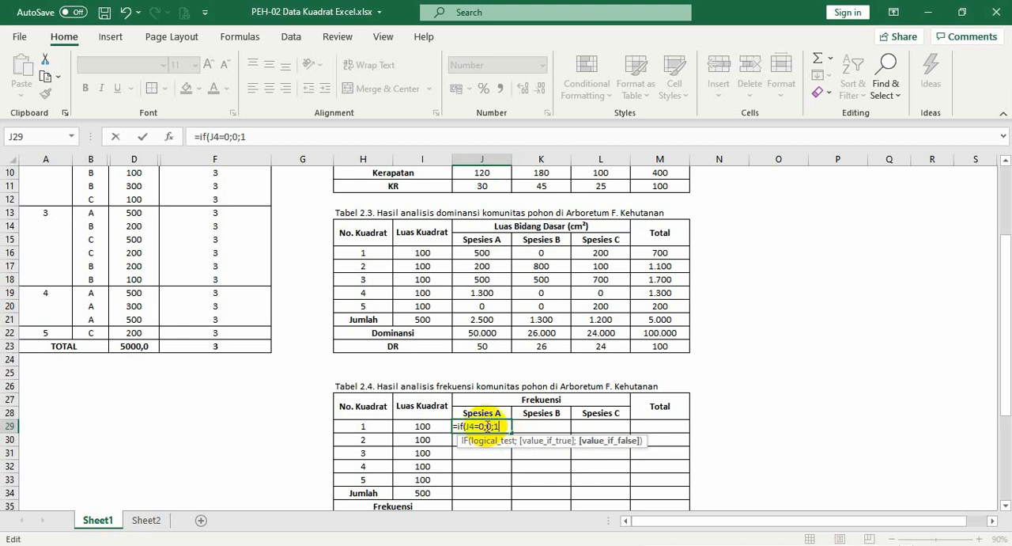
Close the bracket of the J29 formula and enter it as =IF(J4=0;0;1)
{"action": "left_click", "coordinate": [501, 426]}
{"action": "type", "text": ")"}
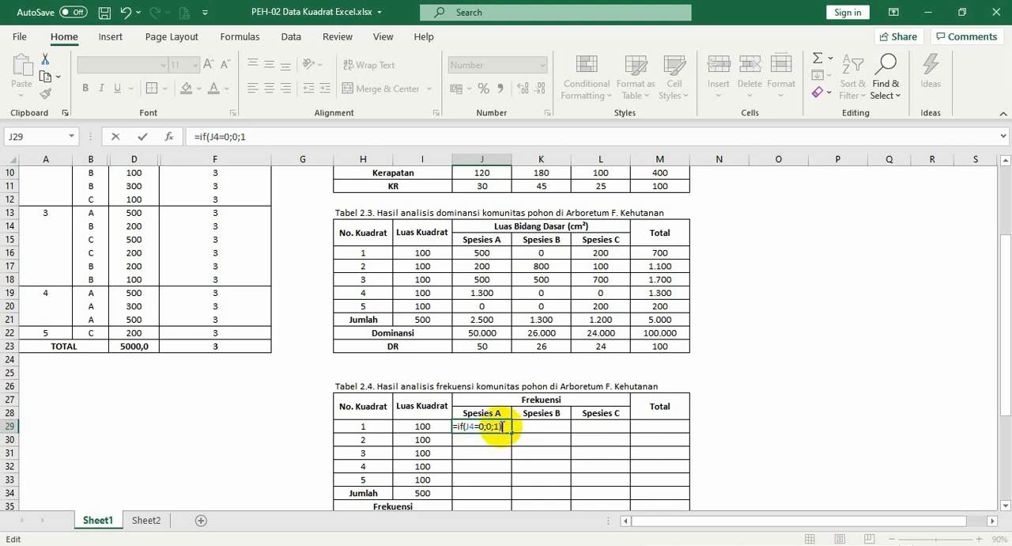
{"action": "key", "text": "Return"}
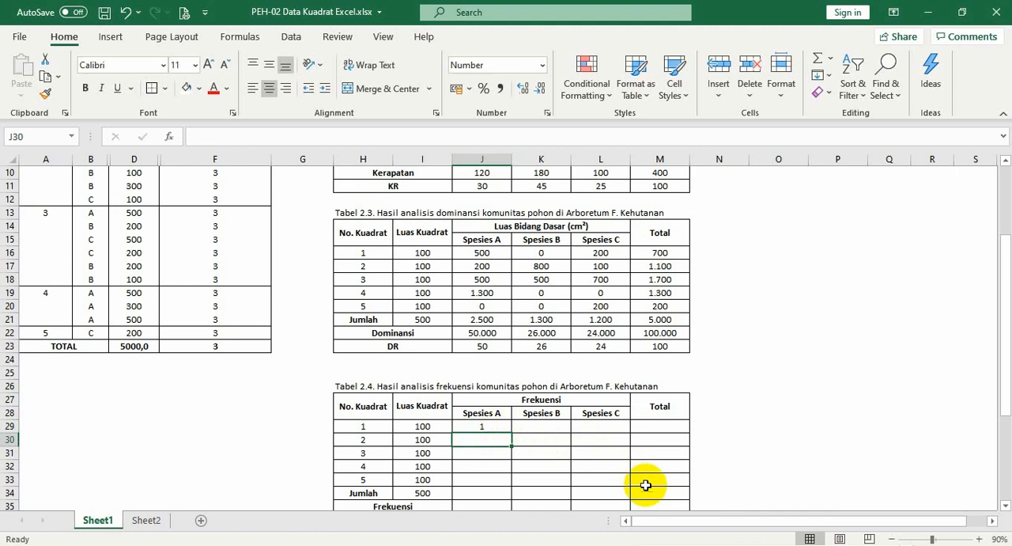
Copy the J29 IF formula, pasting formulas only, over J29:L33 for all quadrats and species, and check K29 and K30
{"action": "left_click", "coordinate": [496, 427]}
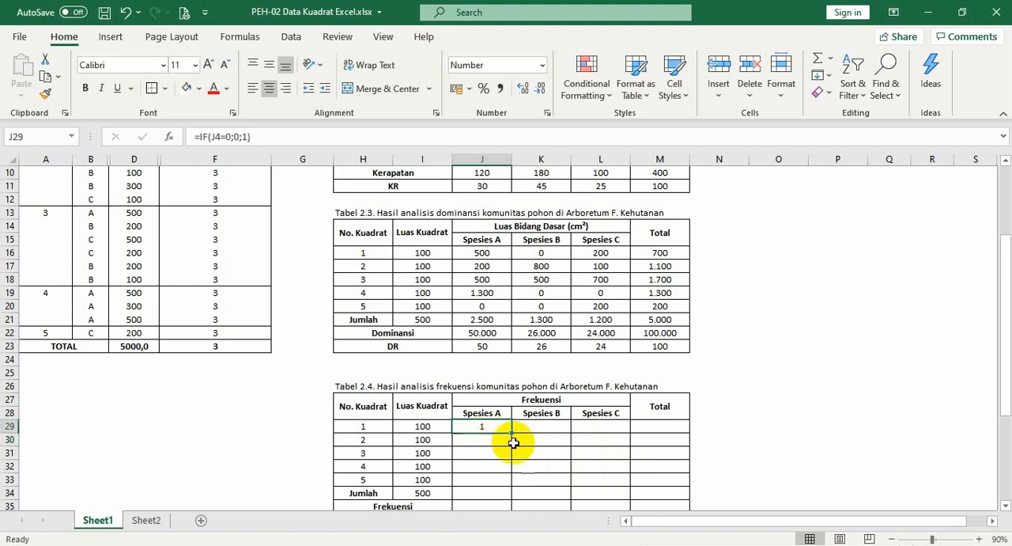
{"action": "key", "text": "ctrl+c"}
{"action": "left_click", "coordinate": [594, 481], "text": "shift"}
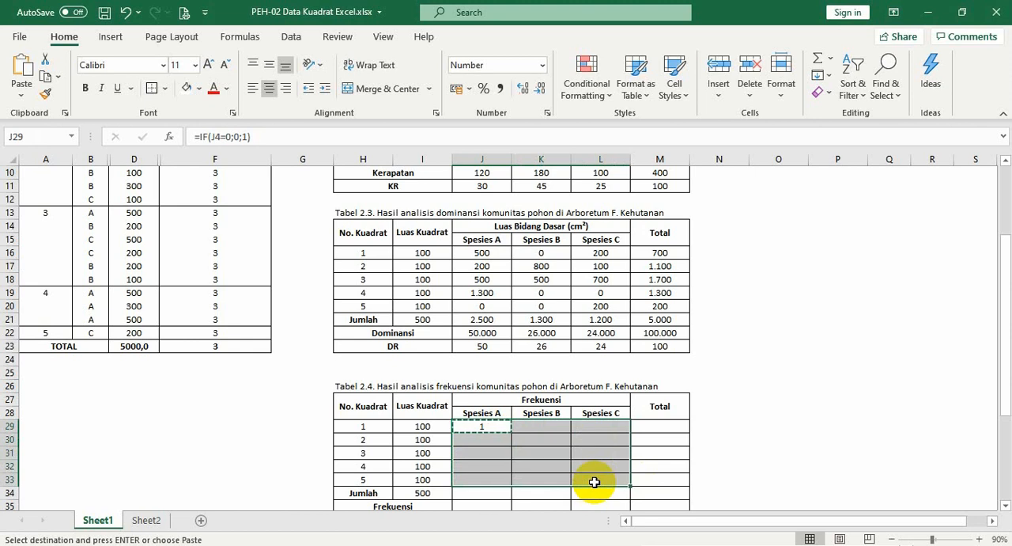
{"action": "right_click", "coordinate": [595, 484]}
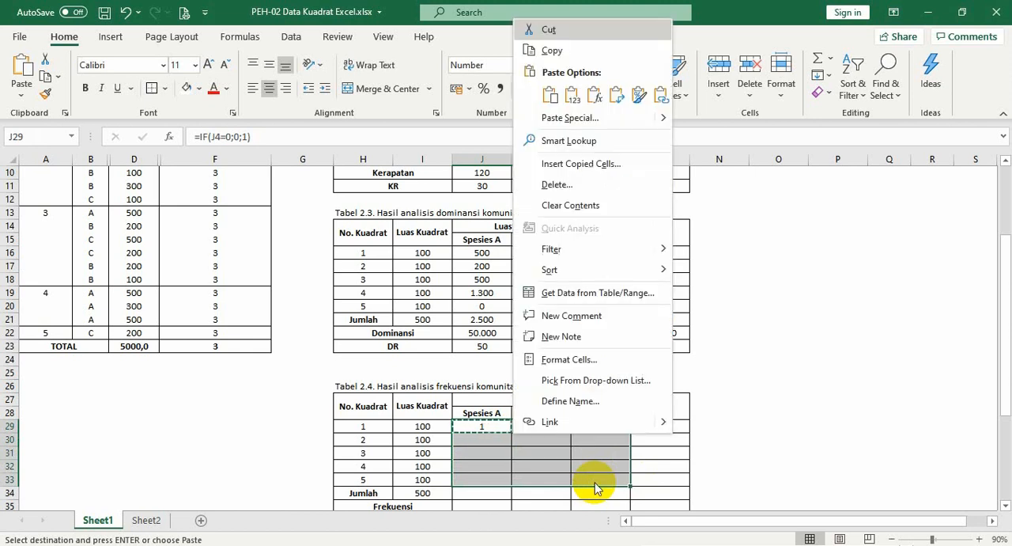
{"action": "left_click", "coordinate": [595, 95]}
{"action": "key", "text": "Escape"}
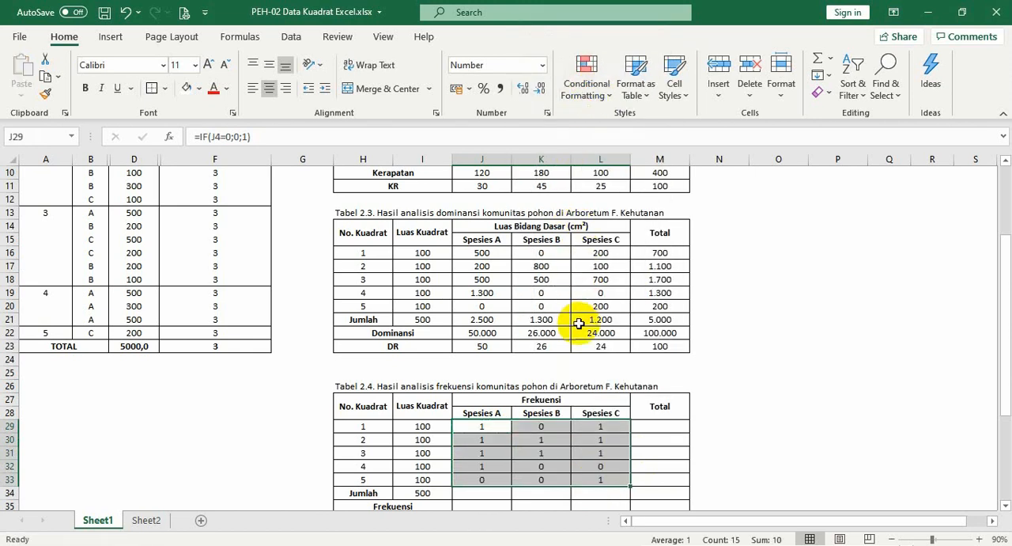
{"action": "left_click", "coordinate": [545, 427]}
{"action": "left_click", "coordinate": [558, 491]}
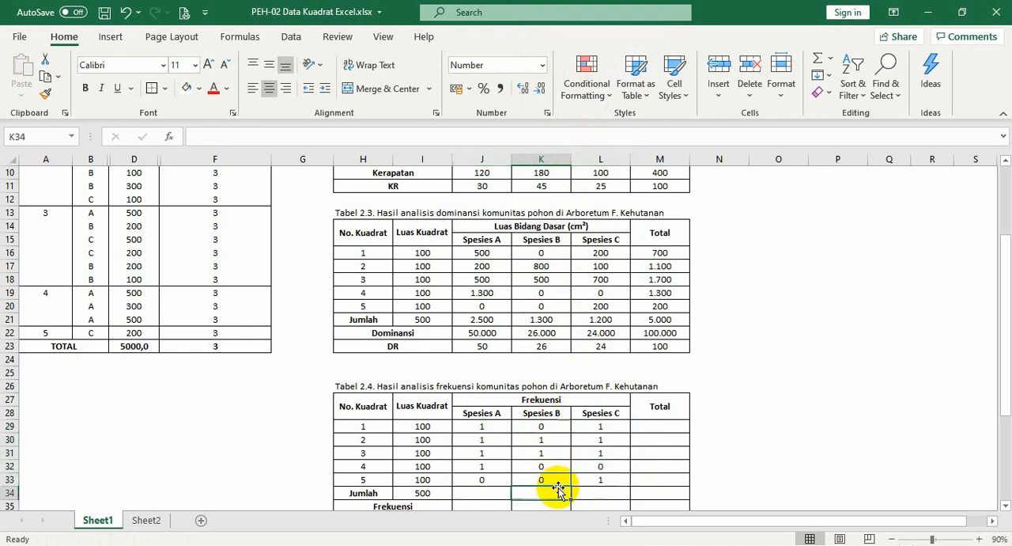
{"action": "left_click", "coordinate": [542, 441]}
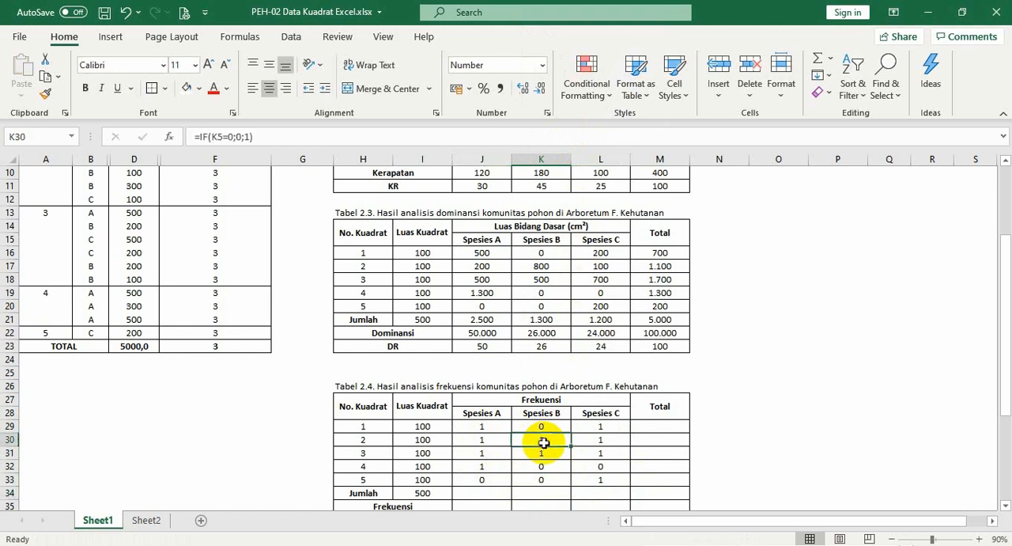
{"action": "left_click", "coordinate": [541, 428]}
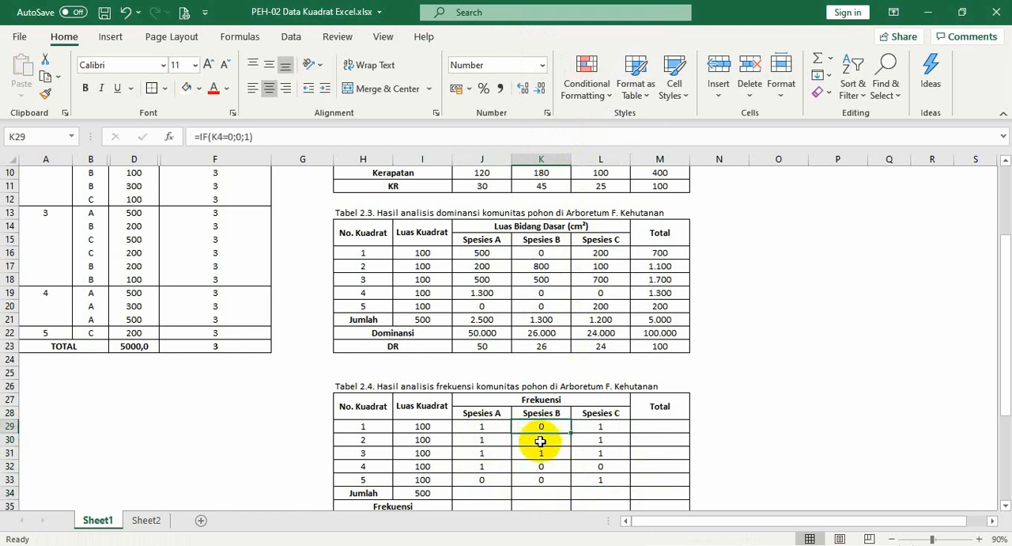
Enter =SUM(J29:J33) in J34 as the Jumlah of Spesies A in Tabel 2.4
{"action": "left_click", "coordinate": [614, 491]}
{"action": "key", "text": "Left"}
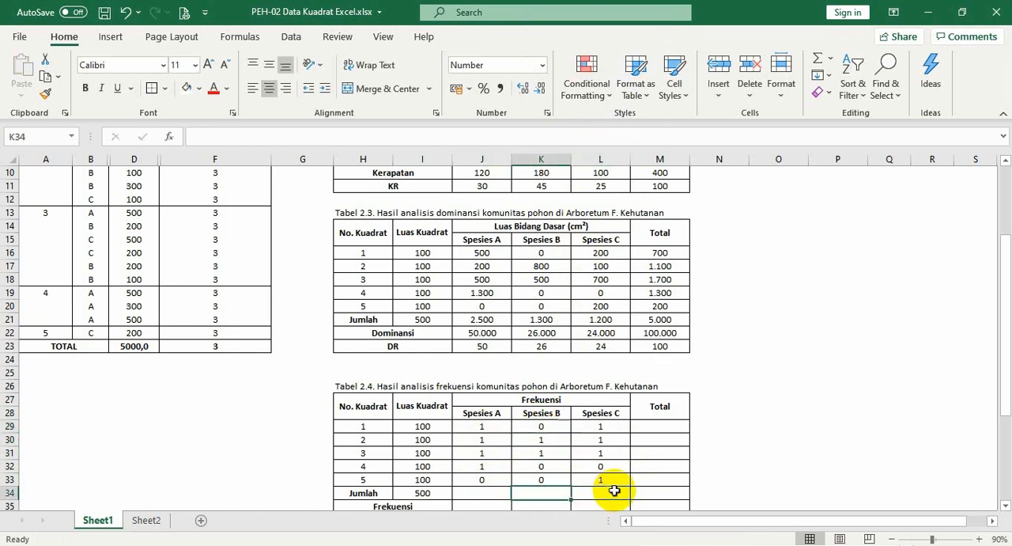
{"action": "key", "text": "Left"}
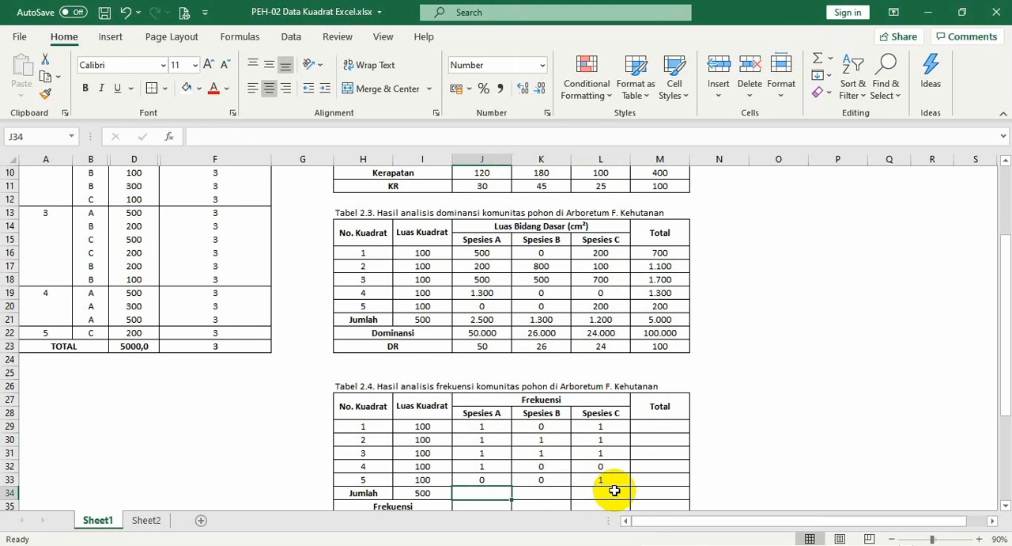
{"action": "type", "text": "="}
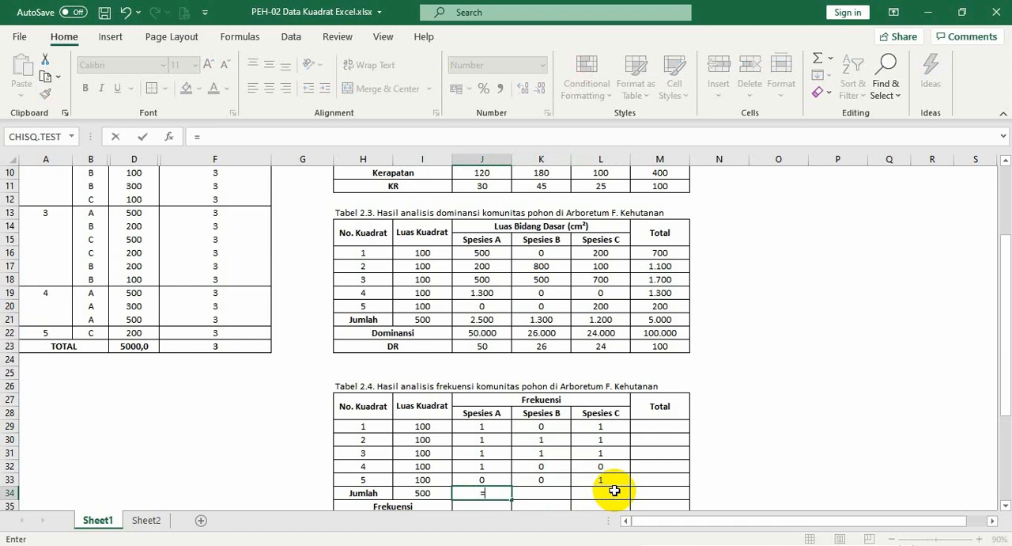
{"action": "type", "text": "sum"}
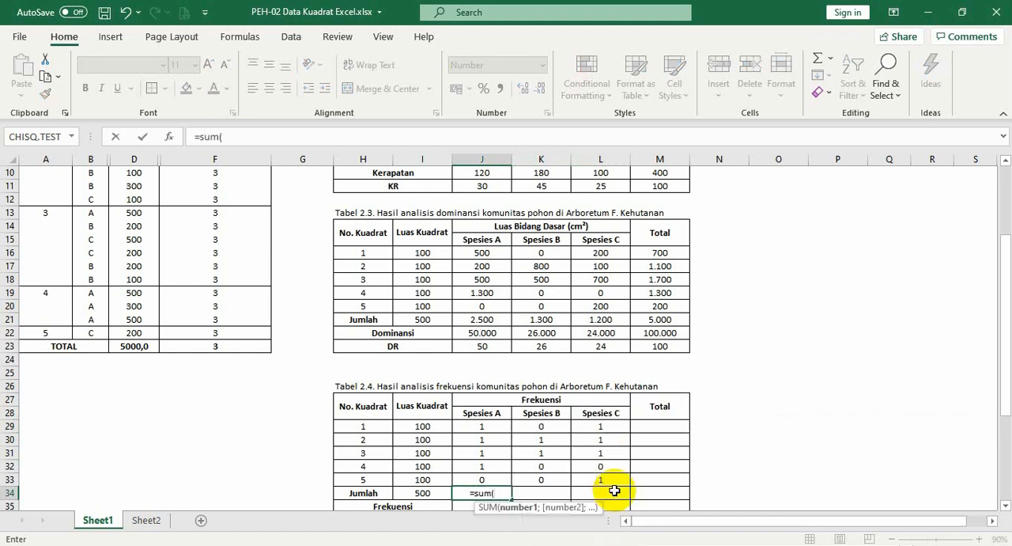
{"action": "type", "text": "("}
{"action": "key", "text": "Up"}
{"action": "key", "text": "shift+Up"}
{"action": "key", "text": "shift+Up"}
{"action": "key", "text": "shift+Up"}
{"action": "key", "text": "shift+Up"}
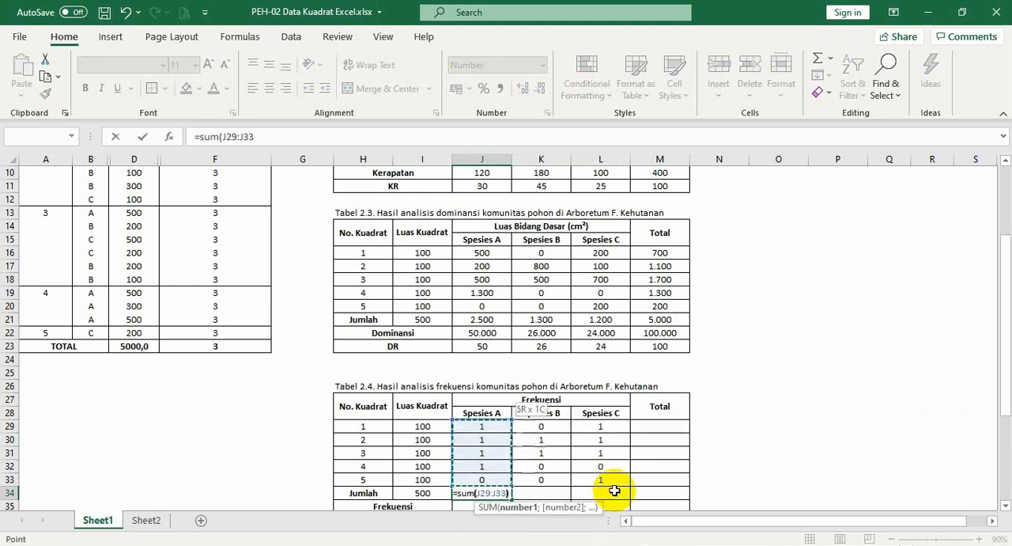
{"action": "key", "text": "Return"}
Copy the J34 SUM formula, pasting formulas only, across J34:L34 to fill the Jumlah of Spesies B and C in Tabel 2.4
{"action": "key", "text": "Up"}
{"action": "key", "text": "ctrl+c"}
{"action": "key", "text": "shift+Right"}
{"action": "key", "text": "shift+Right"}
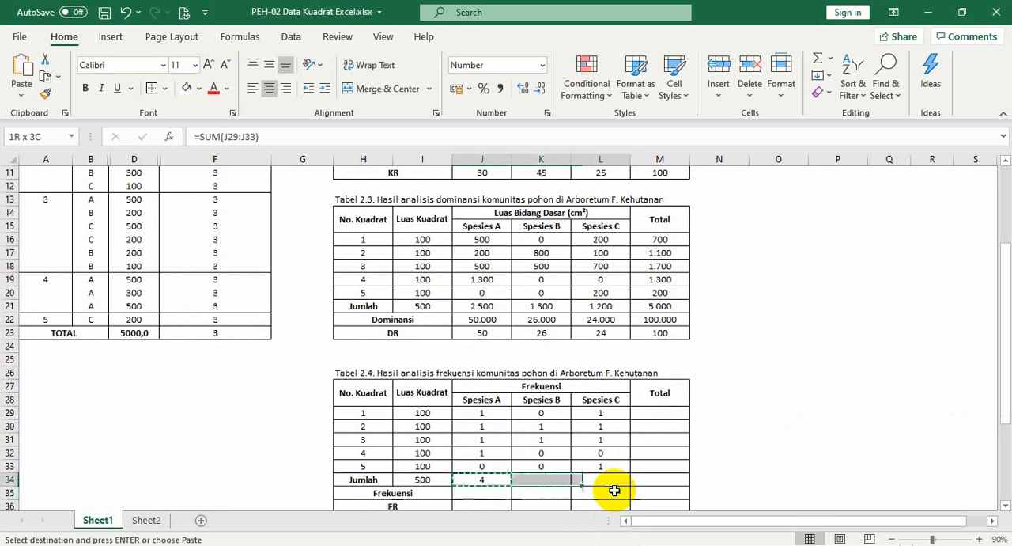
{"action": "key", "text": "shift+F10"}
{"action": "key", "text": "f"}
{"action": "key", "text": "Return"}
{"action": "key", "text": "Escape"}
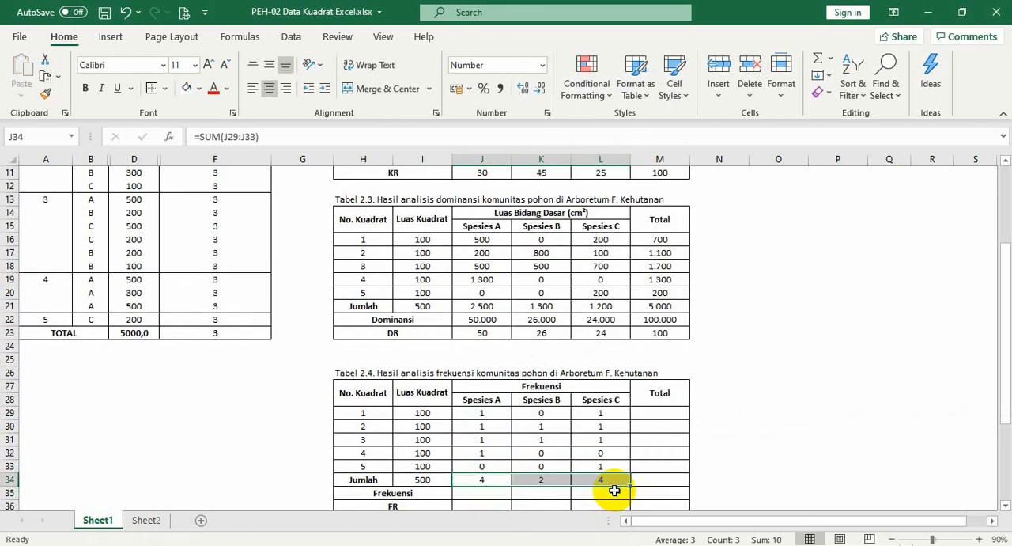
Enter =SUM(J29:L29) in M29 as the Total for quadrat 1 in Tabel 2.4
{"action": "left_click", "coordinate": [671, 412]}
{"action": "type", "text": "=sum("}
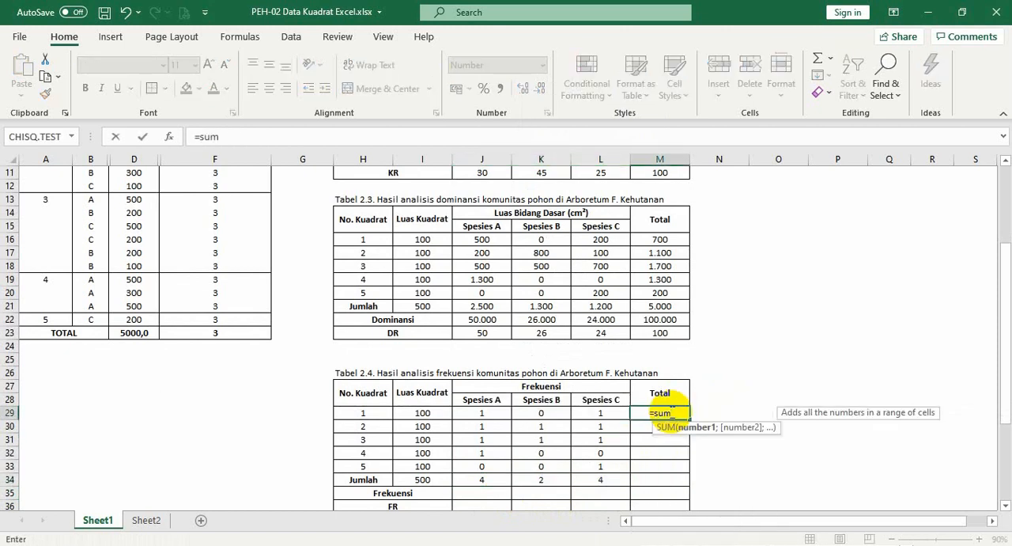
{"action": "key", "text": "Left"}
{"action": "key", "text": "shift+Left"}
{"action": "key", "text": "shift+Left"}
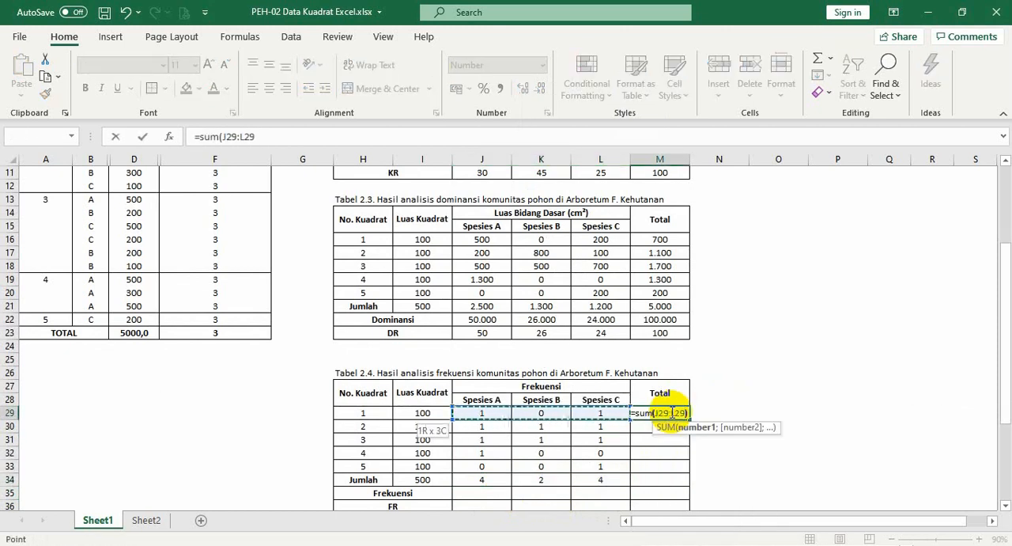
{"action": "type", "text": ")"}
{"action": "key", "text": "Return"}
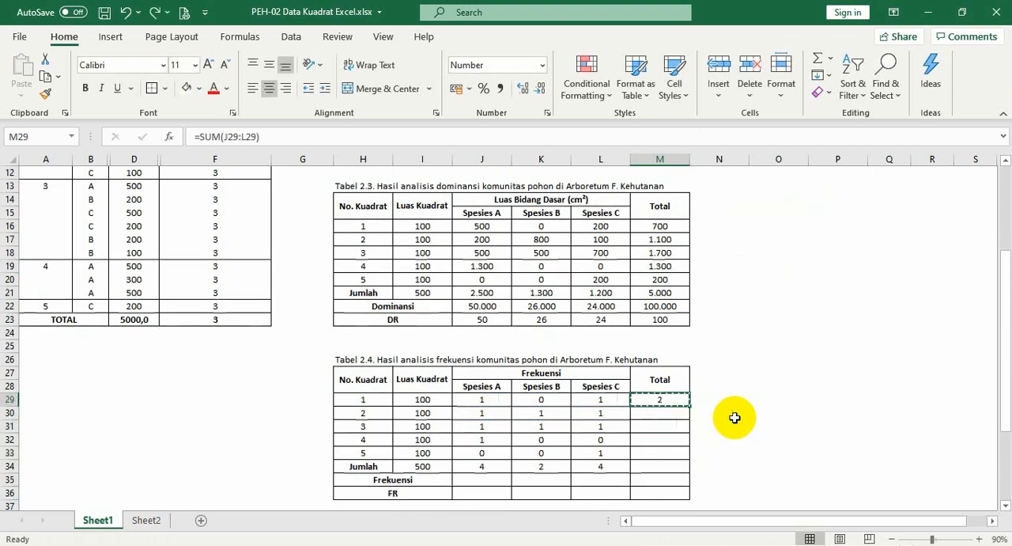
Copy the M29 SUM formula, pasting formulas only, down M29:M36 to fill the Total column through the Jumlah, Frekuensi and FR rows
{"action": "key", "text": "ctrl+c"}
{"action": "right_click", "coordinate": [735, 417]}
{"action": "key", "text": "Escape"}
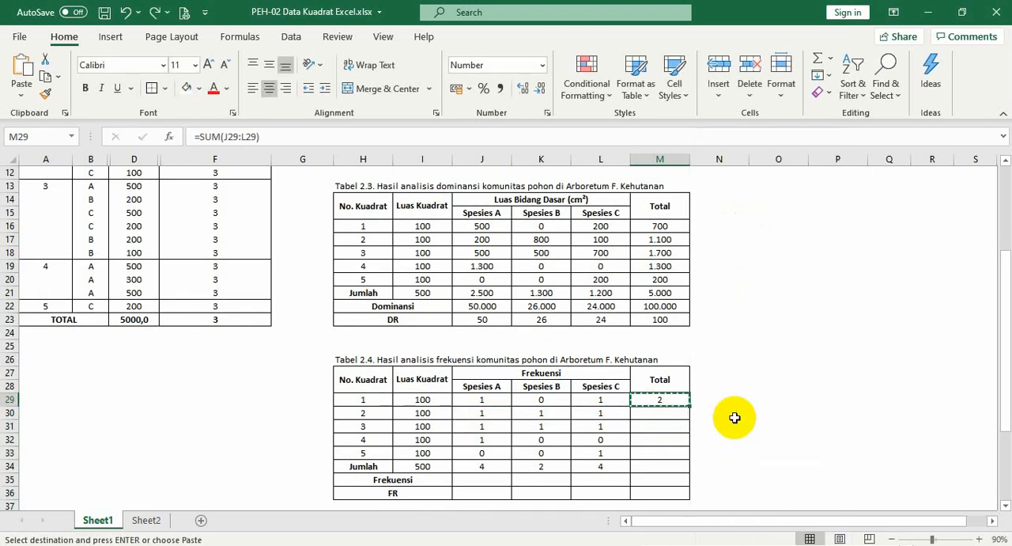
{"action": "key", "text": "shift+Down"}
{"action": "key", "text": "shift+Down"}
{"action": "key", "text": "shift+Down"}
{"action": "key", "text": "shift+Down"}
{"action": "key", "text": "shift+Down"}
{"action": "key", "text": "shift+Down"}
{"action": "key", "text": "shift+Down"}
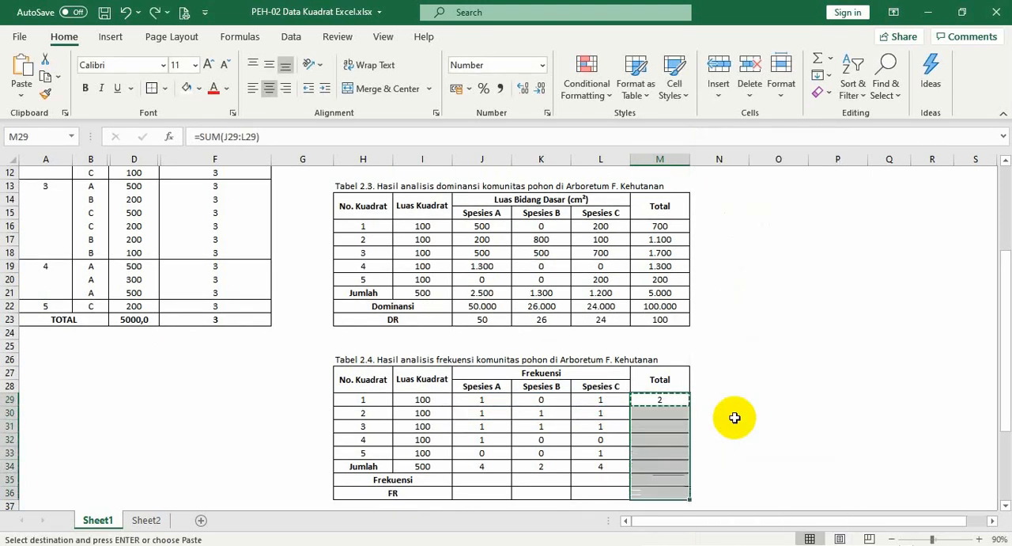
{"action": "right_click", "coordinate": [735, 418]}
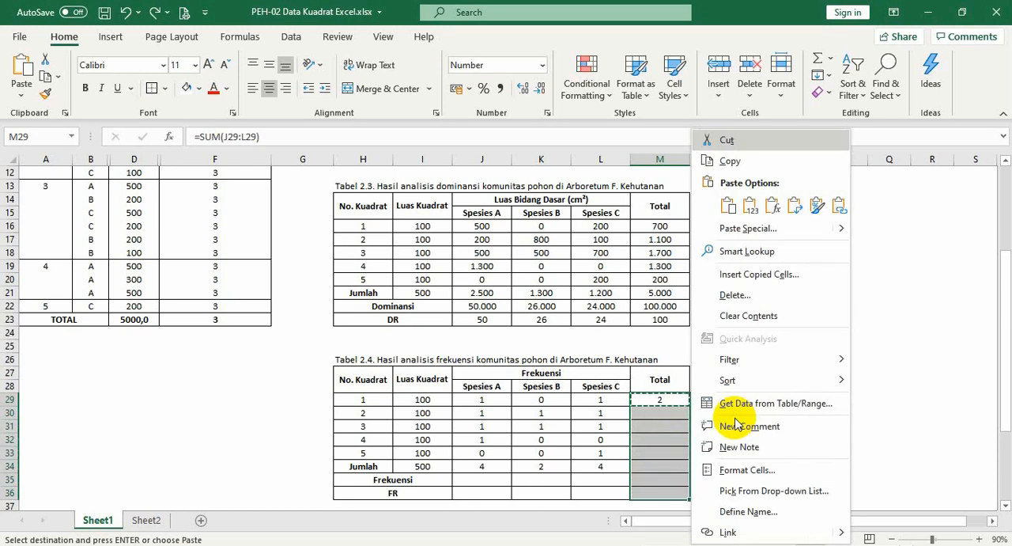
{"action": "key", "text": "ctrl+v"}
{"action": "key", "text": "Escape"}
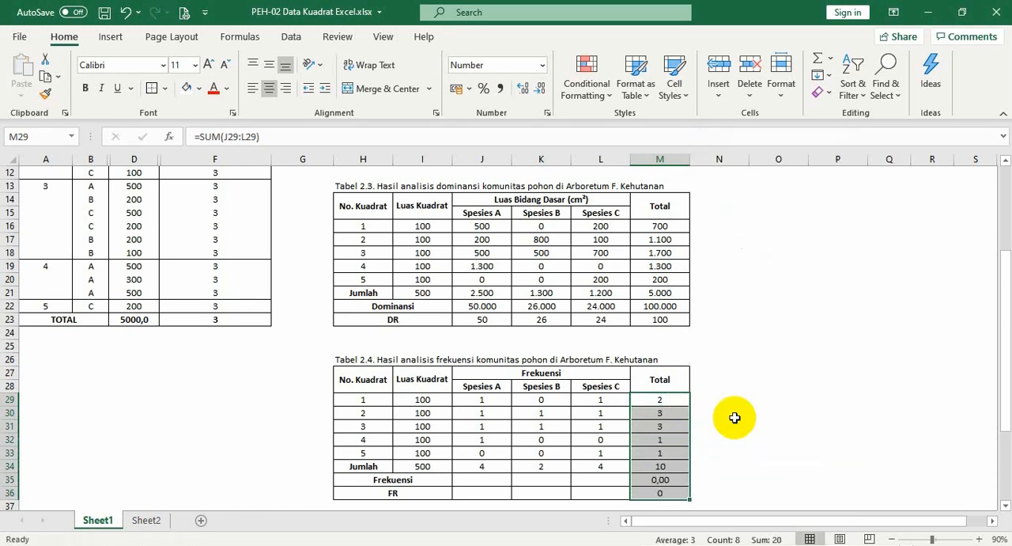
Locate the Spesies A Frekuensi cell J35 and check the Jumlah formula in J34 that it relies on
{"action": "left_click", "coordinate": [495, 477]}
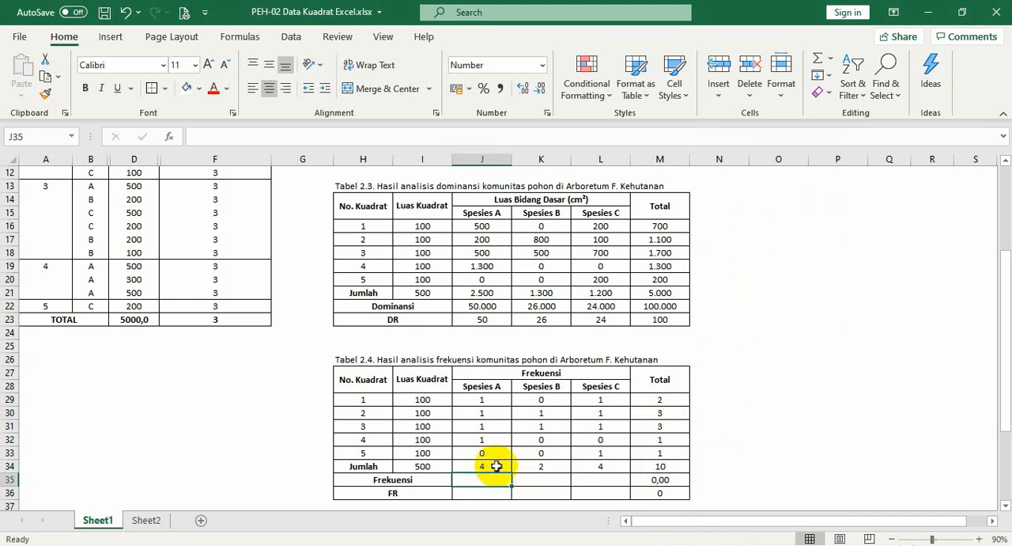
{"action": "left_click", "coordinate": [497, 466]}
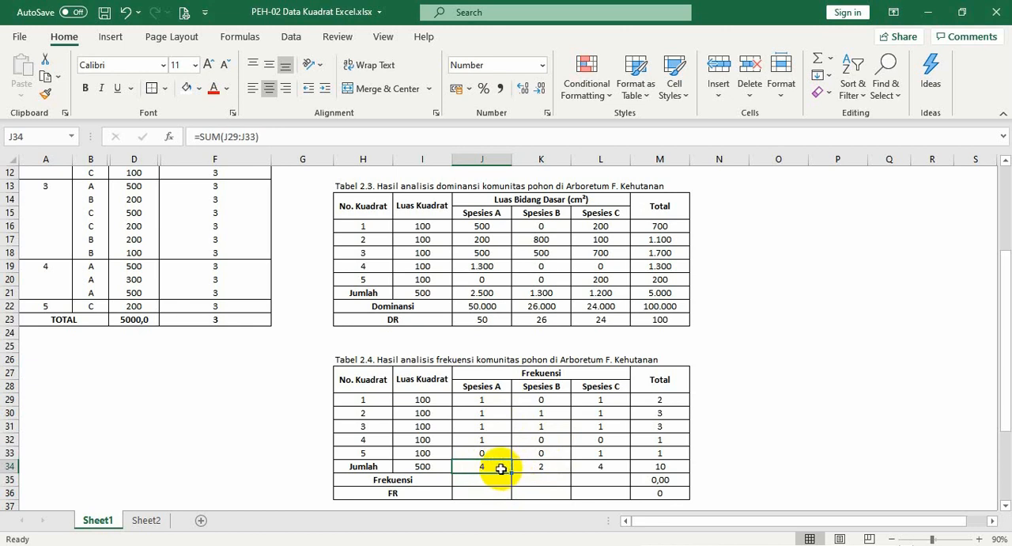
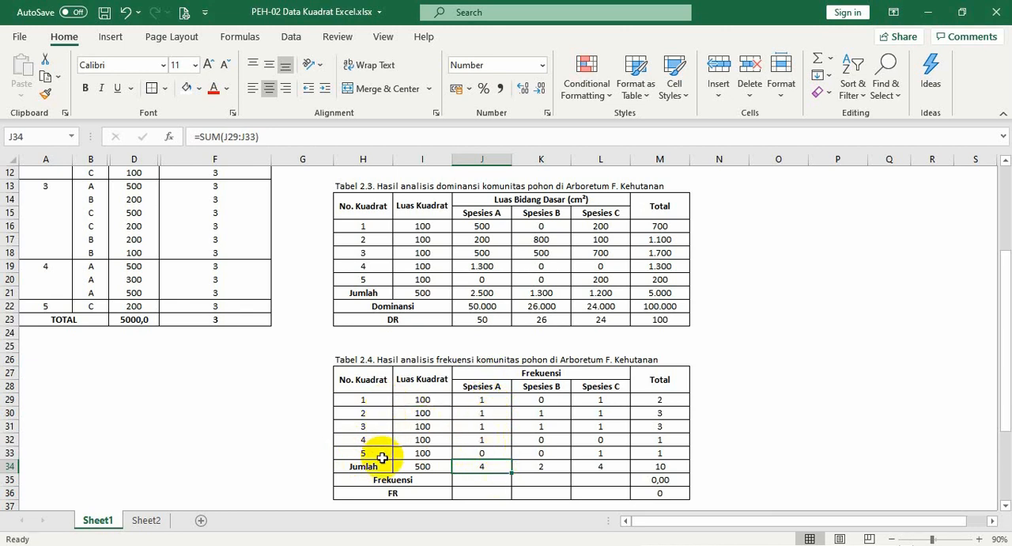
Enter =J34/$H$33 in J35 as the Frekuensi of Spesies A in Tabel 2.4
{"action": "left_click", "coordinate": [474, 480]}
{"action": "type", "text": "="}
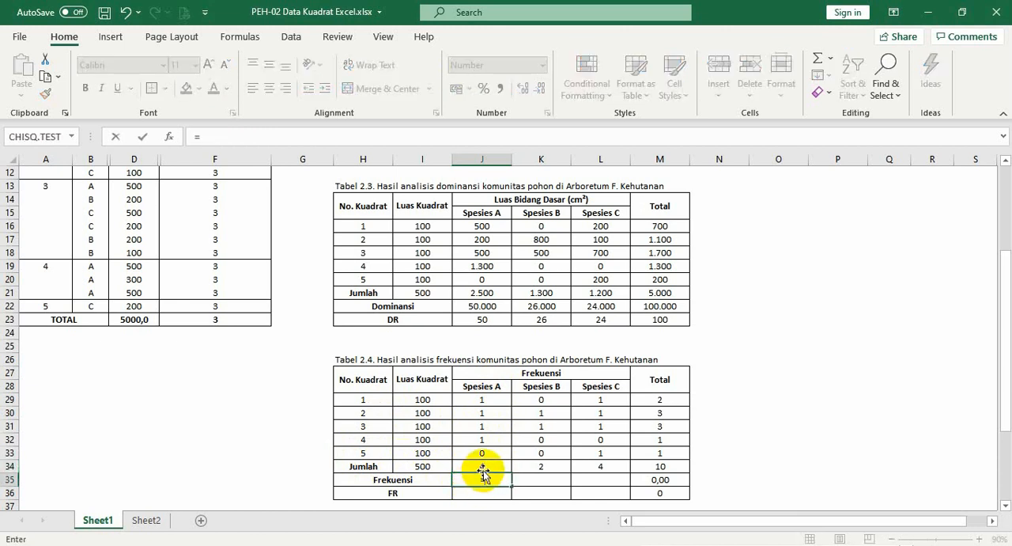
{"action": "left_click", "coordinate": [483, 466]}
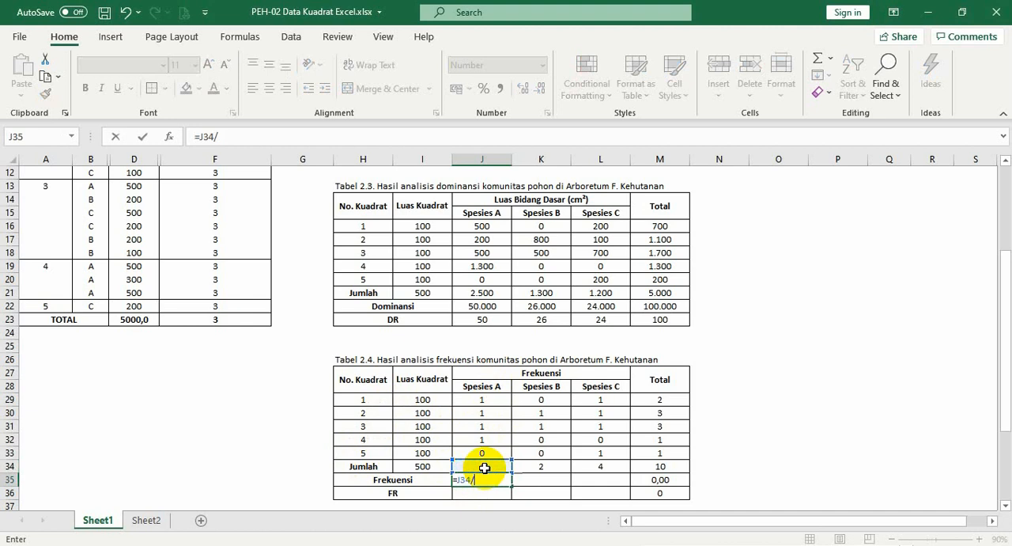
{"action": "left_click", "coordinate": [368, 453]}
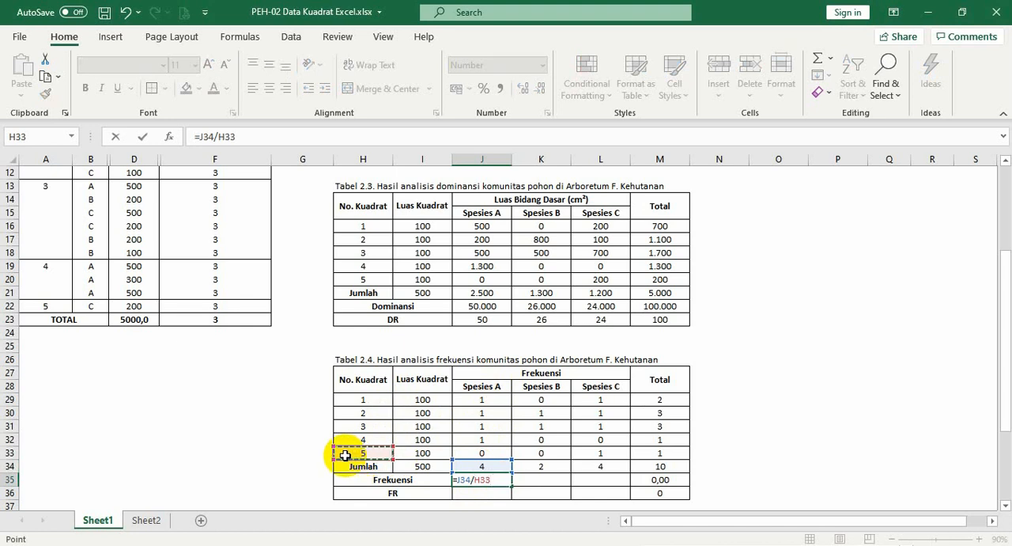
{"action": "key", "text": "F4"}
{"action": "key", "text": "Return"}
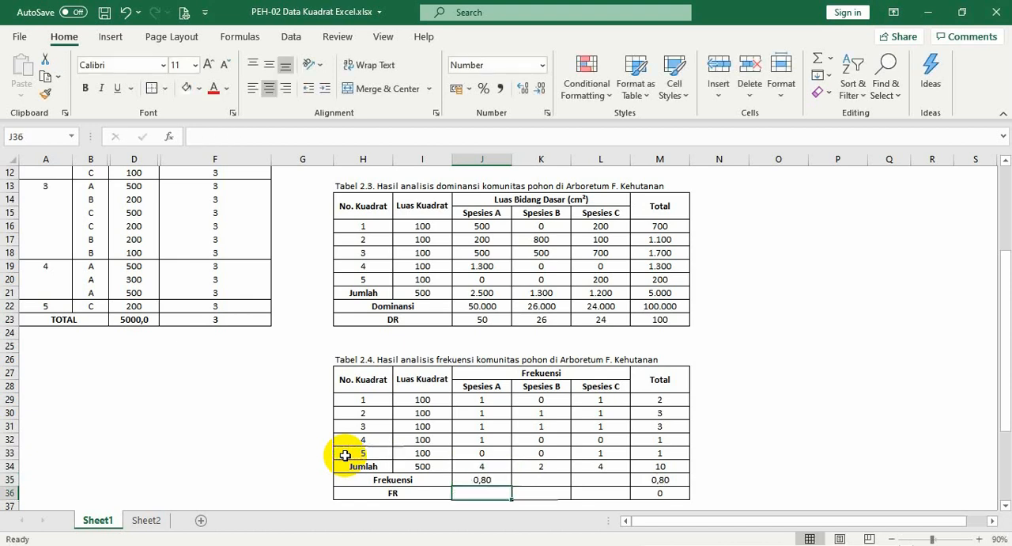
Copy the J35 Frekuensi formula, pasting formulas only, across to L35 for Spesies B and C
{"action": "left_click", "coordinate": [479, 477]}
{"action": "key", "text": "ctrl+c"}
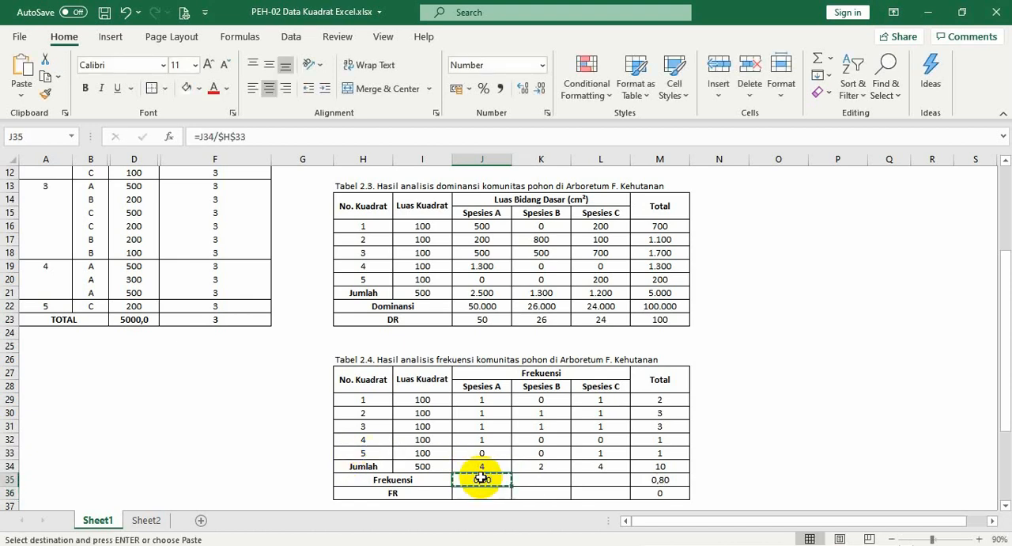
{"action": "left_click_drag", "start_coordinate": [537, 479], "coordinate": [621, 480]}
{"action": "right_click", "coordinate": [621, 479]}
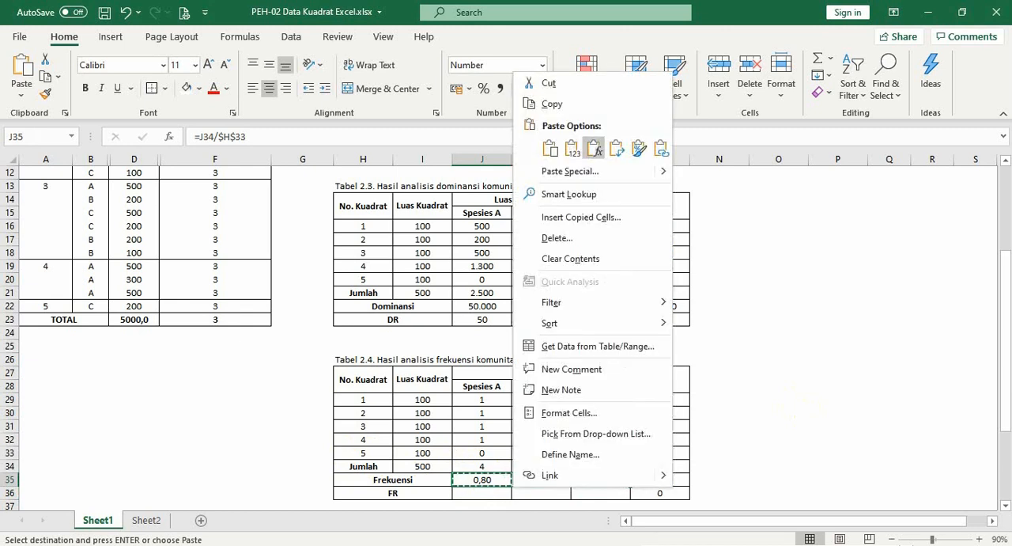
{"action": "left_click", "coordinate": [650, 142]}
{"action": "key", "text": "Escape"}
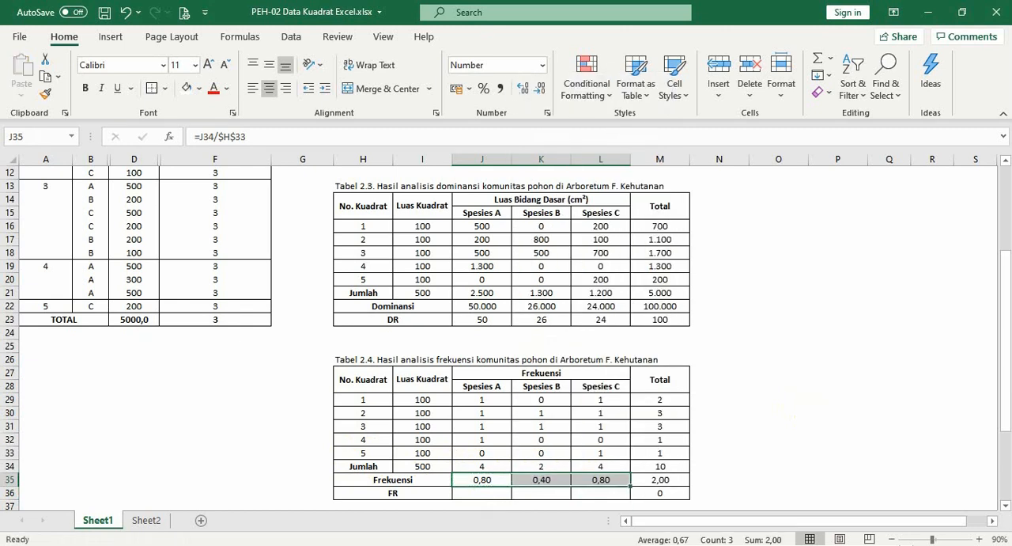
Enter =J35/$M$35*100 in J36 as the FR of Spesies A in Tabel 2.4
{"action": "left_click", "coordinate": [510, 488]}
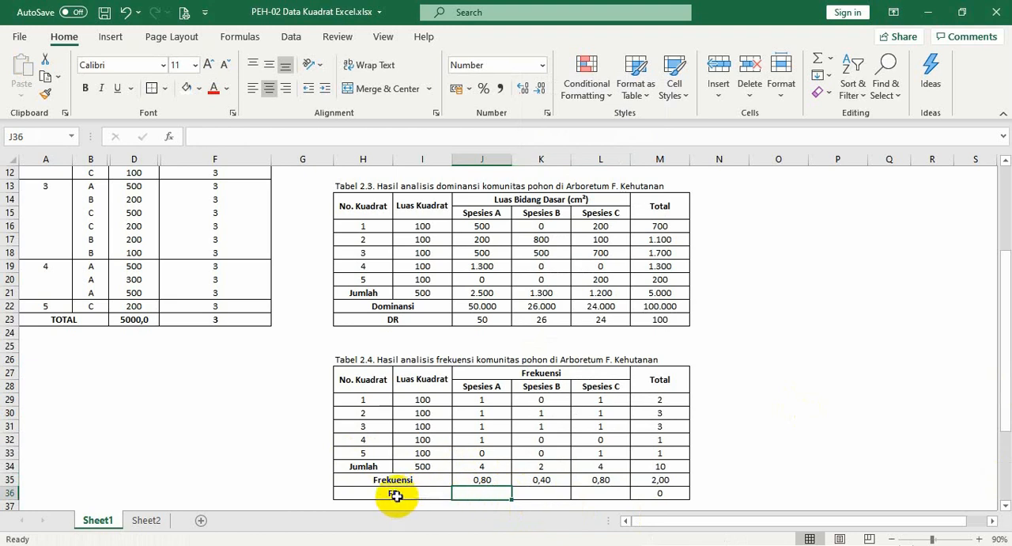
{"action": "type", "text": "="}
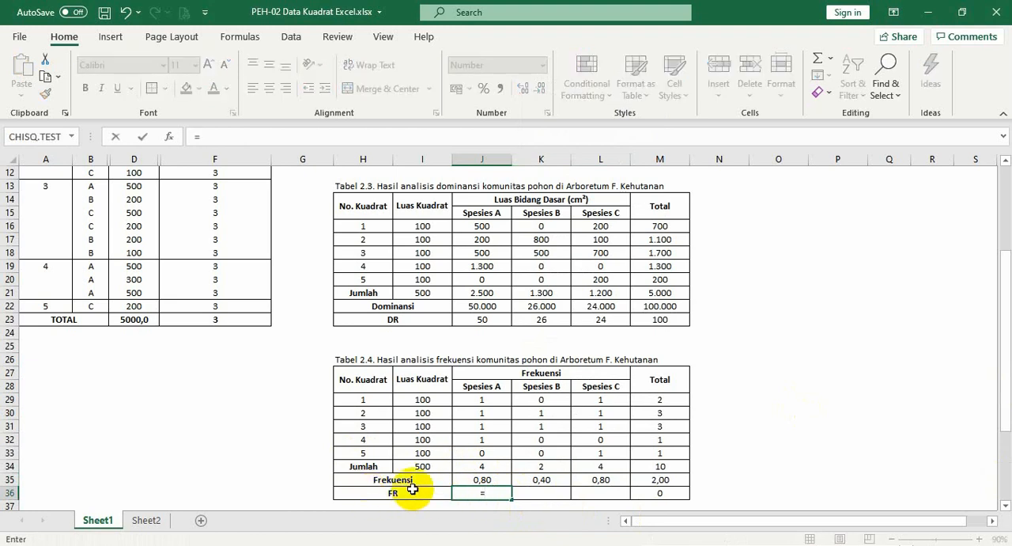
{"action": "left_click", "coordinate": [499, 478]}
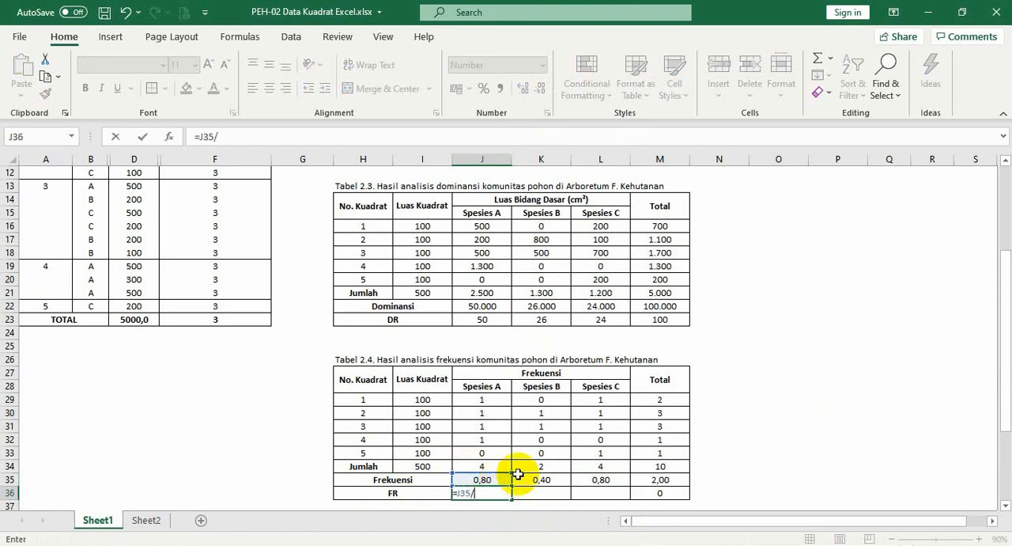
{"action": "left_click", "coordinate": [655, 479]}
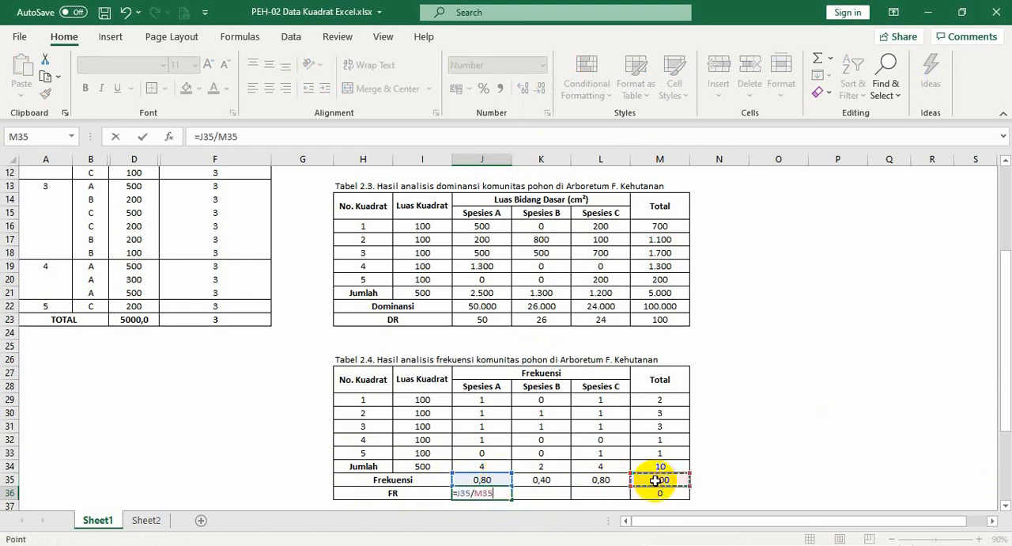
{"action": "key", "text": "F4"}
{"action": "type", "text": "*100"}
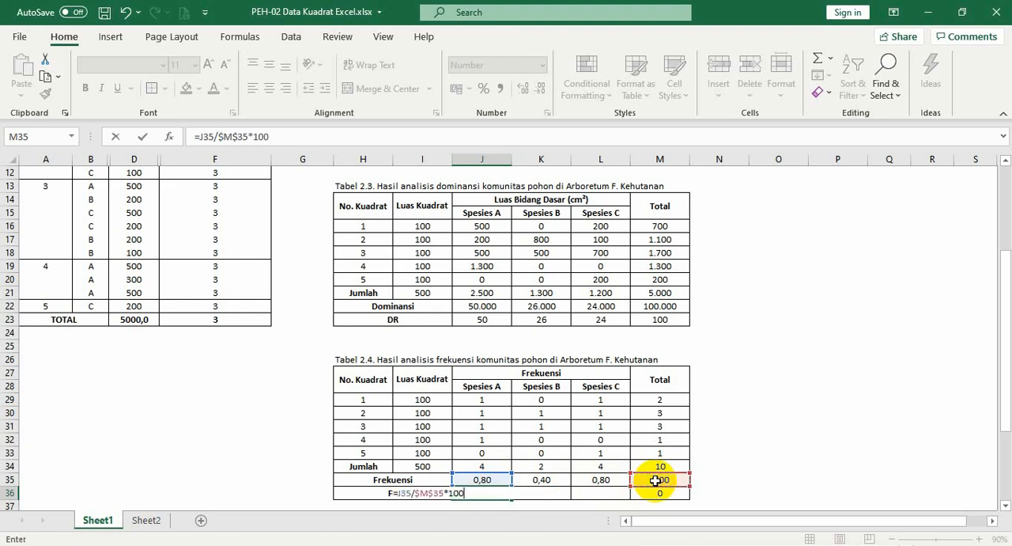
{"action": "key", "text": "Return"}
Copy the J36 FR formula, pasting formulas only, across J36:L36 to fill Spesies B and C, and clear the copy selection
{"action": "left_click", "coordinate": [505, 477]}
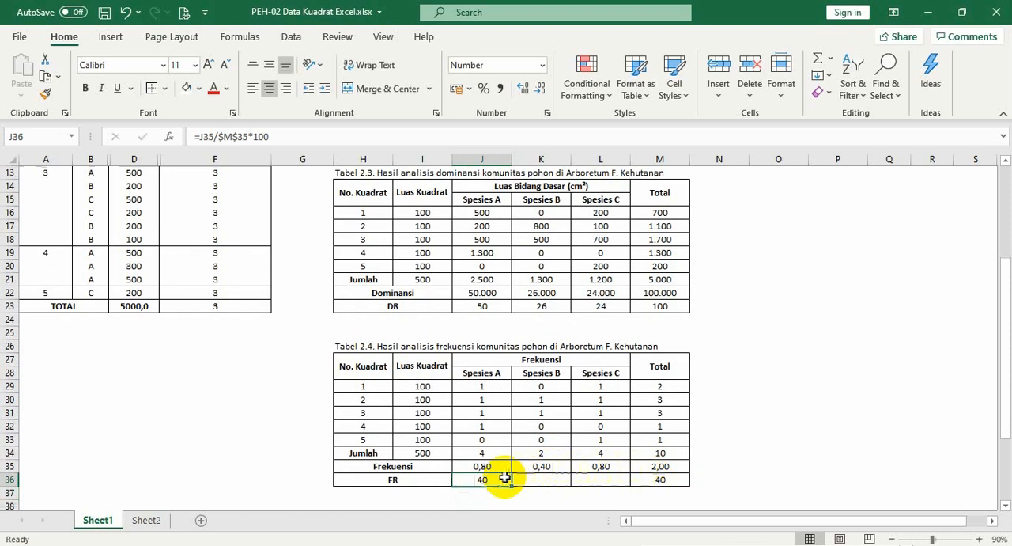
{"action": "key", "text": "ctrl+c"}
{"action": "key", "text": "shift+Right"}
{"action": "key", "text": "shift+Right"}
{"action": "key", "text": "Menu"}
{"action": "key", "text": "s"}
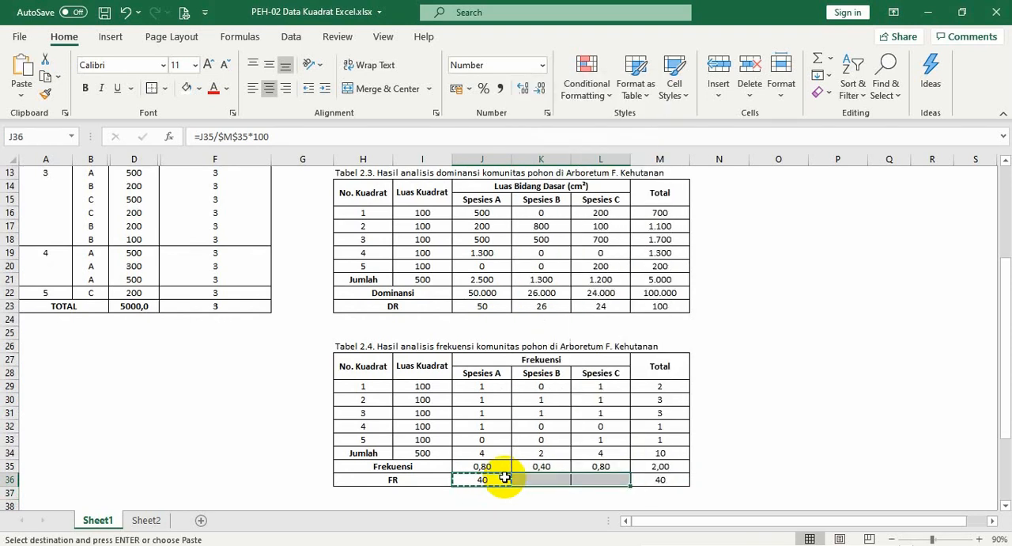
{"action": "key", "text": "Menu"}
{"action": "key", "text": "f"}
{"action": "left_click", "coordinate": [726, 479]}
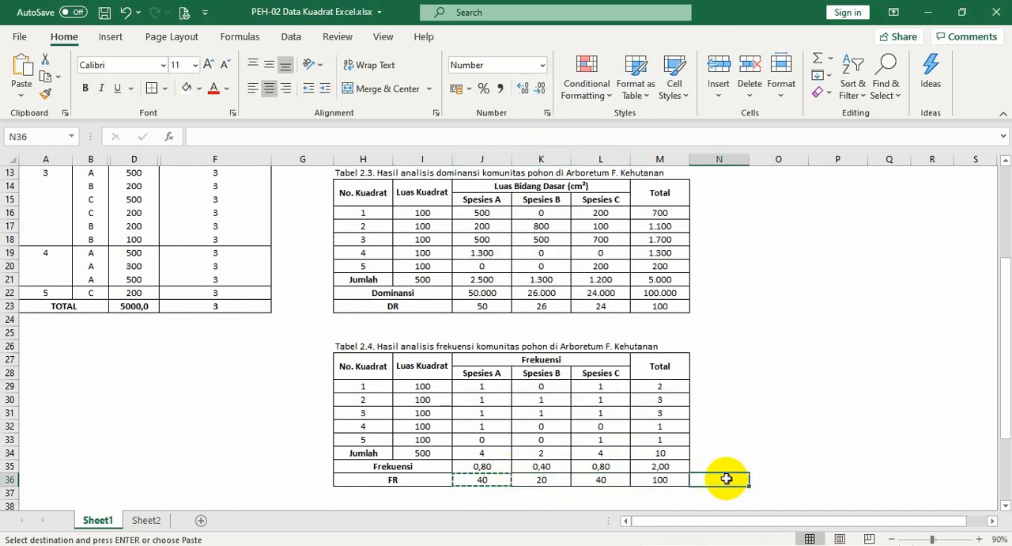
{"action": "key", "text": "Escape"}
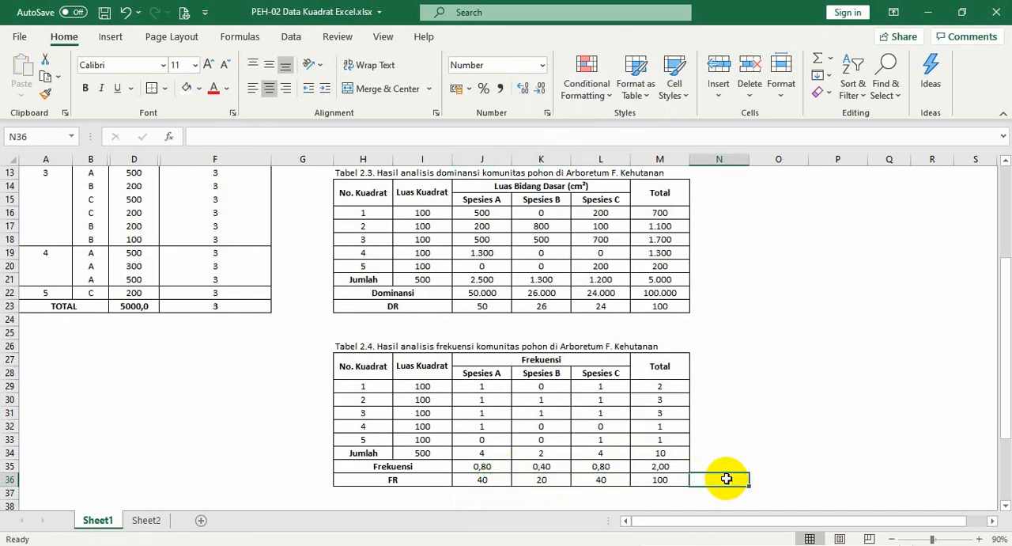
Review the FR values of each species in Tabel 2.4 and the SUM formula behind their total in M36
{"action": "left_click", "coordinate": [775, 477]}
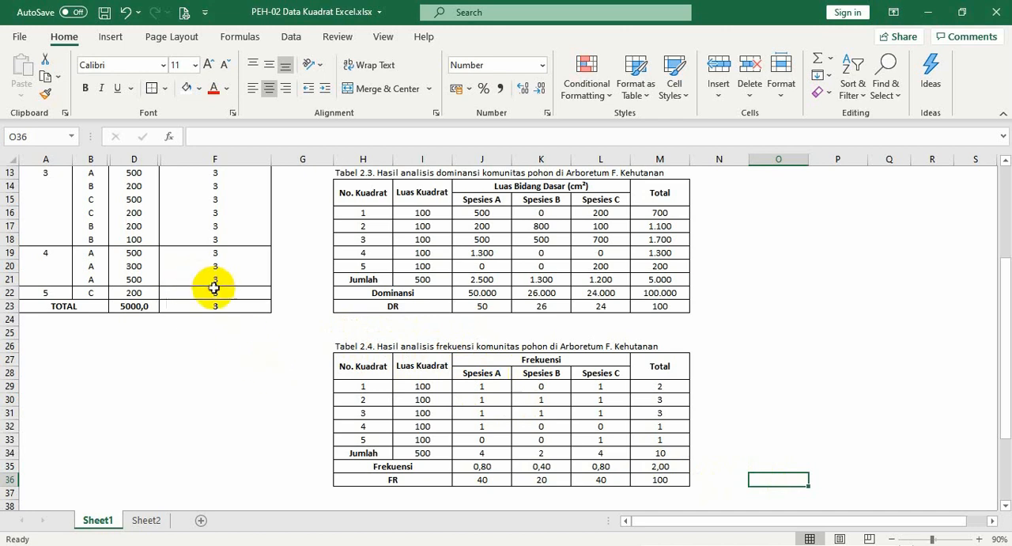
{"action": "left_click", "coordinate": [648, 495]}
{"action": "left_click", "coordinate": [650, 479]}
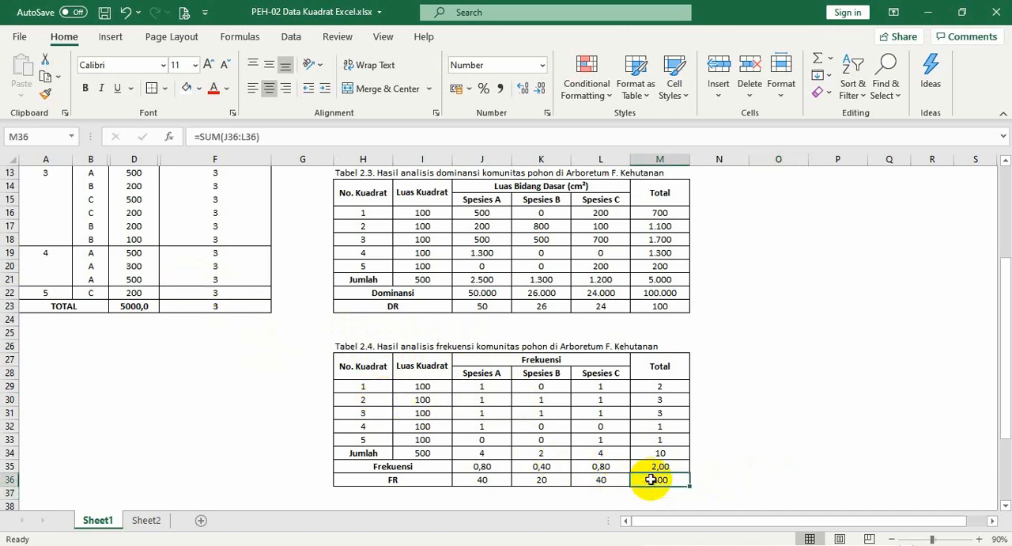
{"action": "left_click", "coordinate": [575, 503]}
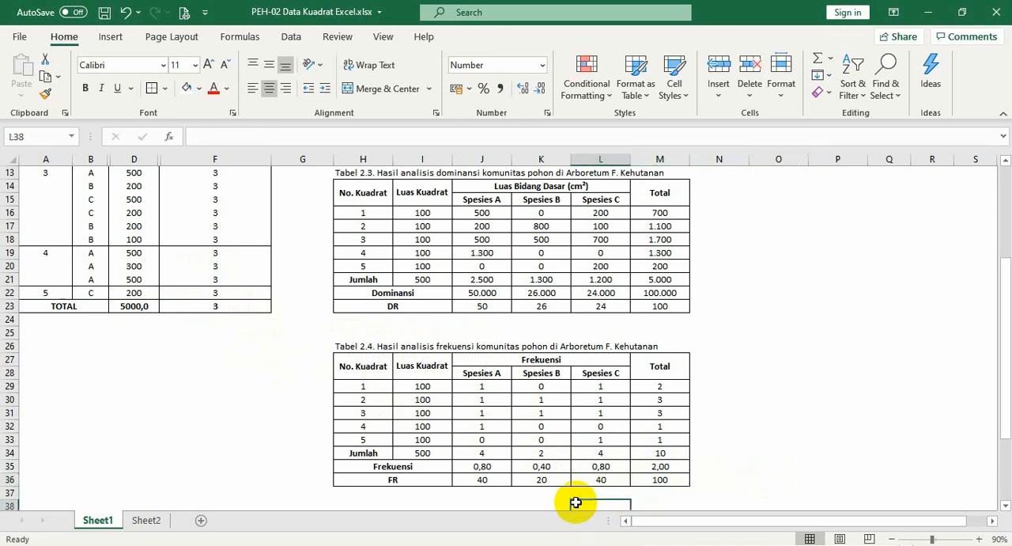
{"action": "left_click", "coordinate": [478, 498]}
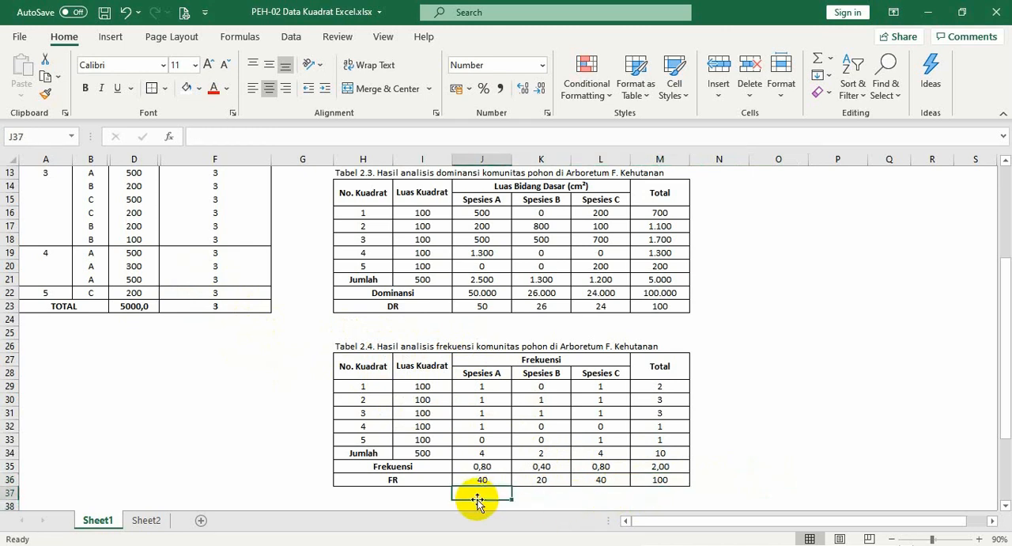
{"action": "left_click", "coordinate": [543, 503]}
{"action": "left_click", "coordinate": [613, 503]}
{"action": "left_click", "coordinate": [674, 495]}
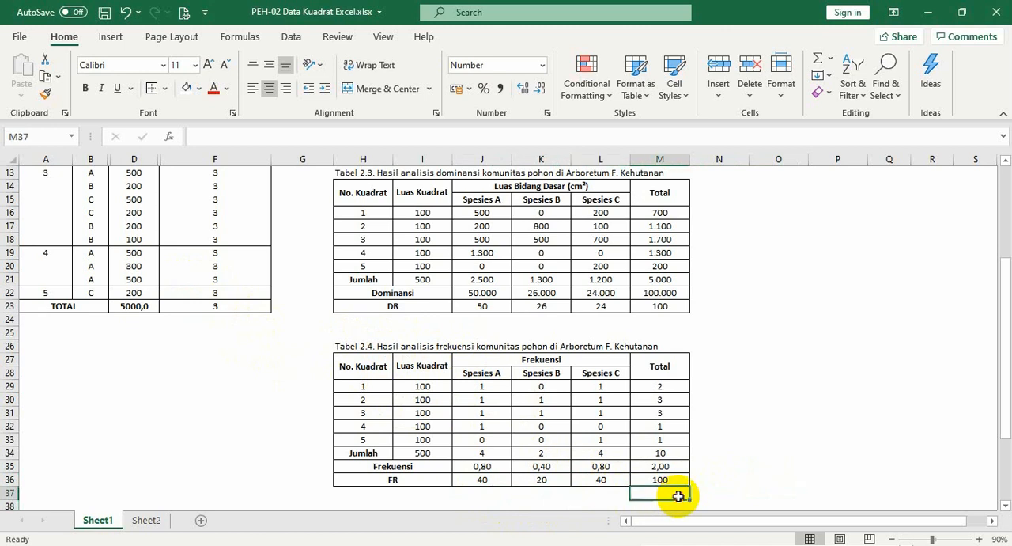
{"action": "left_click", "coordinate": [679, 504]}
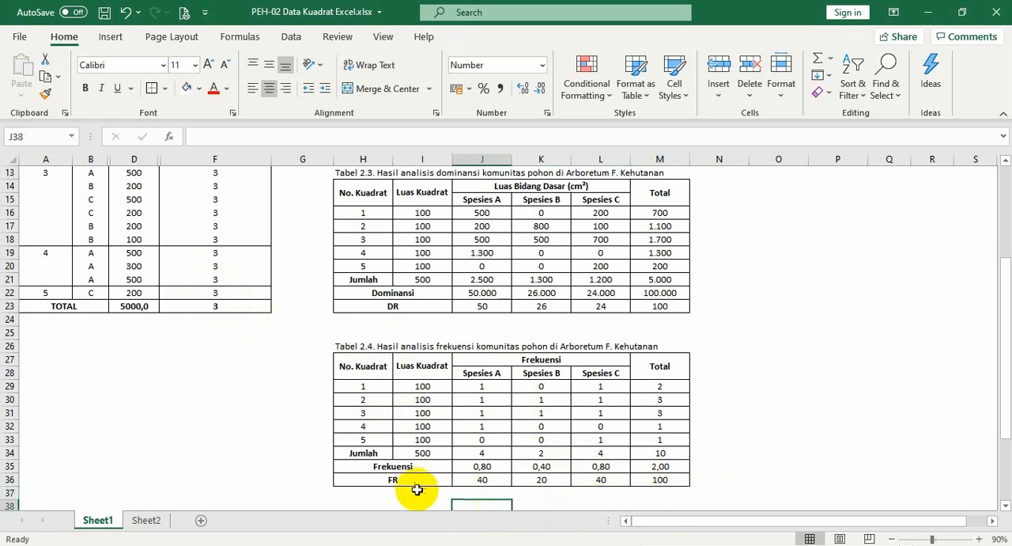
Examine the column headings of summary Tabel 2.5, from Kerapatan through Frekuensi relatif to INP and Rangking
{"action": "left_click", "coordinate": [419, 495]}
{"action": "key", "text": "Down"}
{"action": "key", "text": "Down"}
{"action": "key", "text": "Down"}
{"action": "key", "text": "Down"}
{"action": "key", "text": "Down"}
{"action": "key", "text": "Down"}
{"action": "key", "text": "Down"}
{"action": "key", "text": "Down"}
{"action": "key", "text": "Down"}
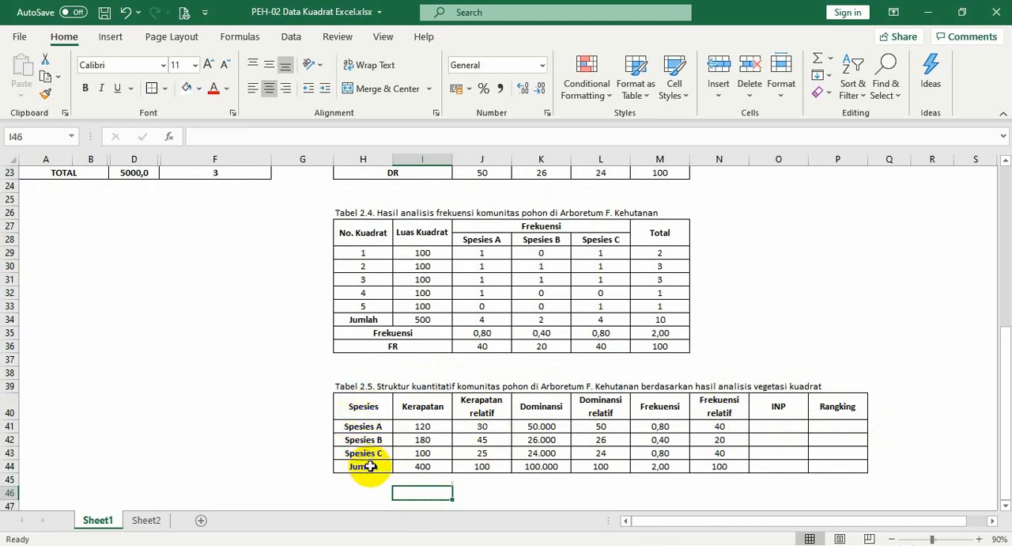
{"action": "left_click", "coordinate": [420, 407]}
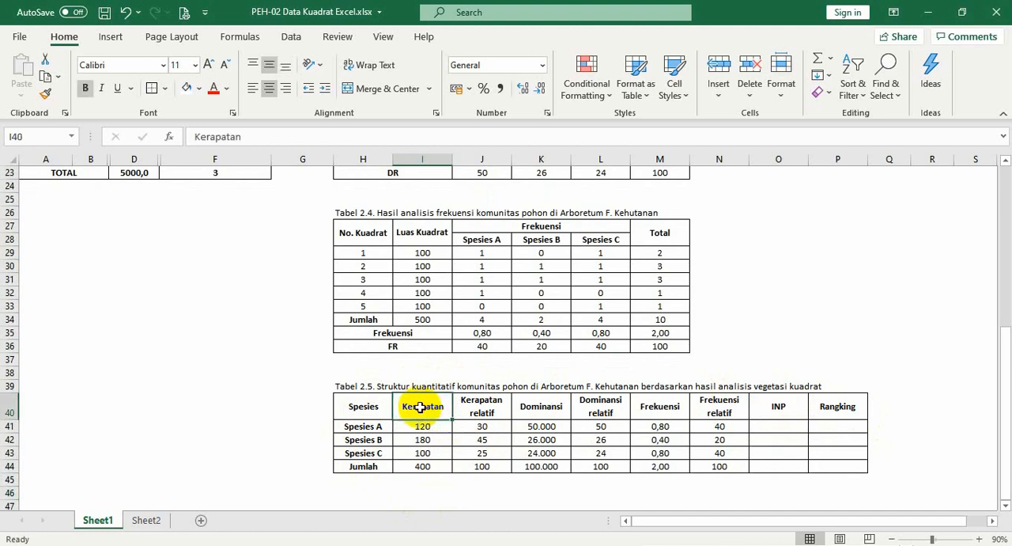
{"action": "left_click", "coordinate": [480, 406]}
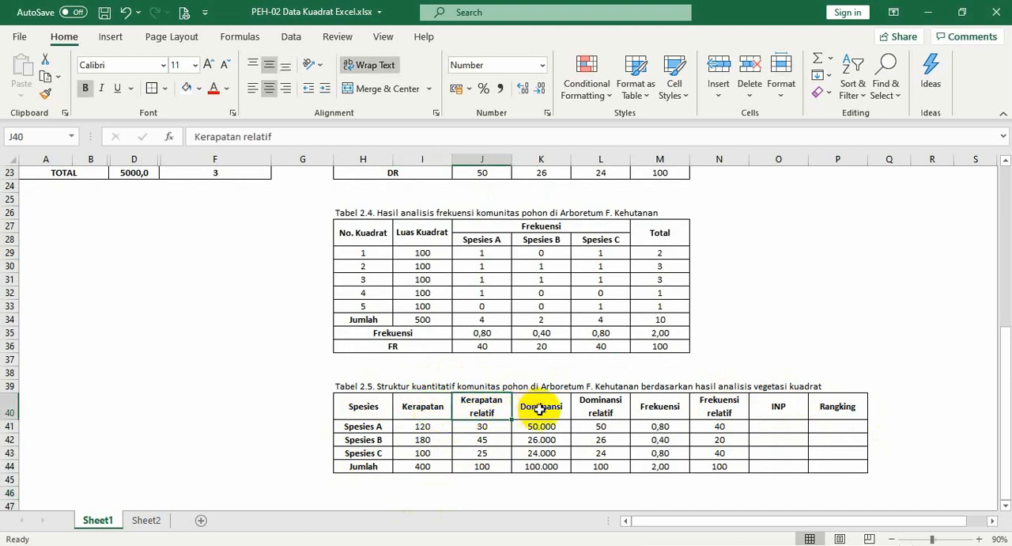
{"action": "left_click", "coordinate": [541, 408]}
{"action": "left_click", "coordinate": [603, 411]}
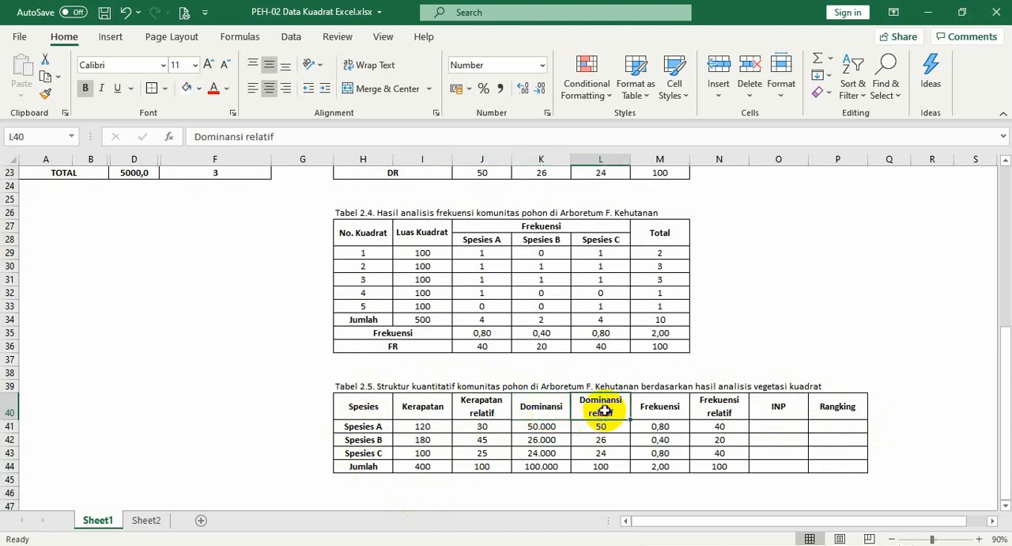
{"action": "left_click", "coordinate": [660, 406]}
{"action": "left_click", "coordinate": [719, 406]}
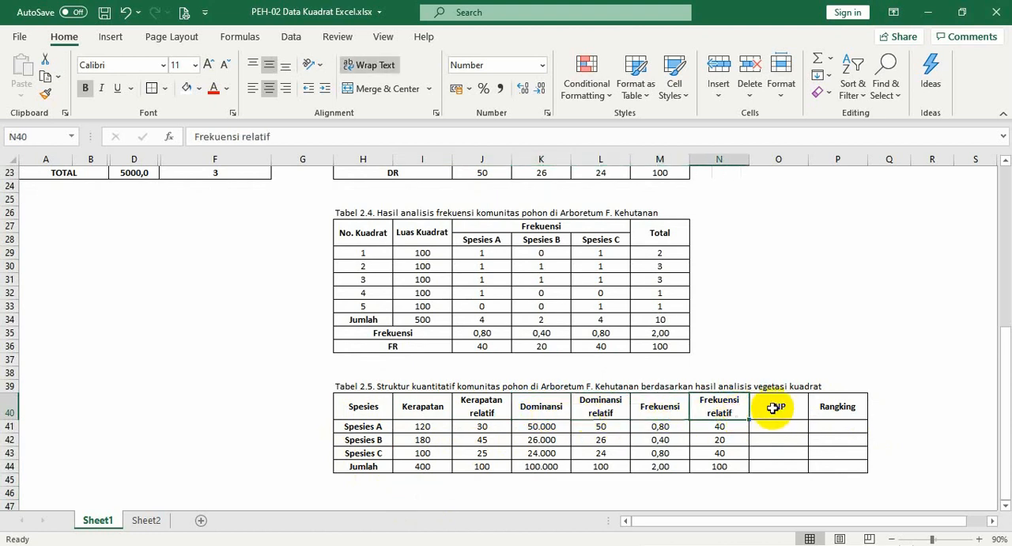
{"action": "left_click", "coordinate": [774, 407]}
{"action": "left_click", "coordinate": [837, 406]}
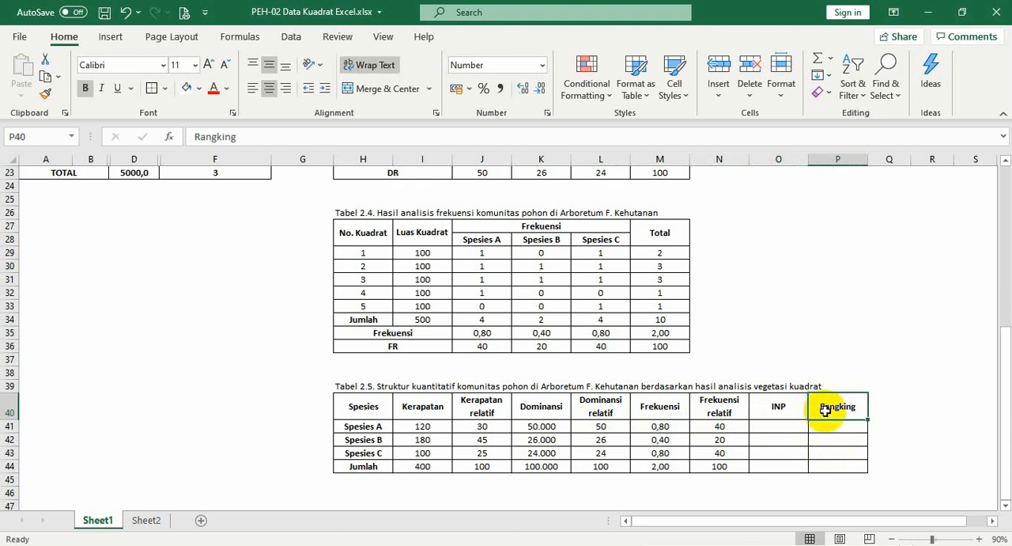
Compare the Kerapatan values in I41:I43 of Tabel 2.5 with the Kerapatan row of Tabel 2.2 for all three species
{"action": "left_click", "coordinate": [427, 425]}
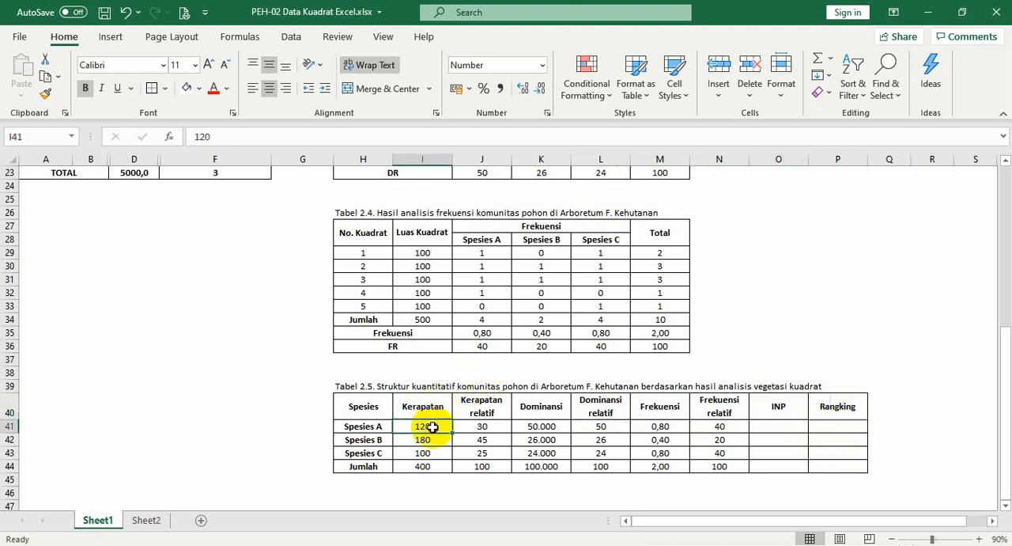
{"action": "left_click", "coordinate": [375, 428]}
{"action": "left_click", "coordinate": [411, 427]}
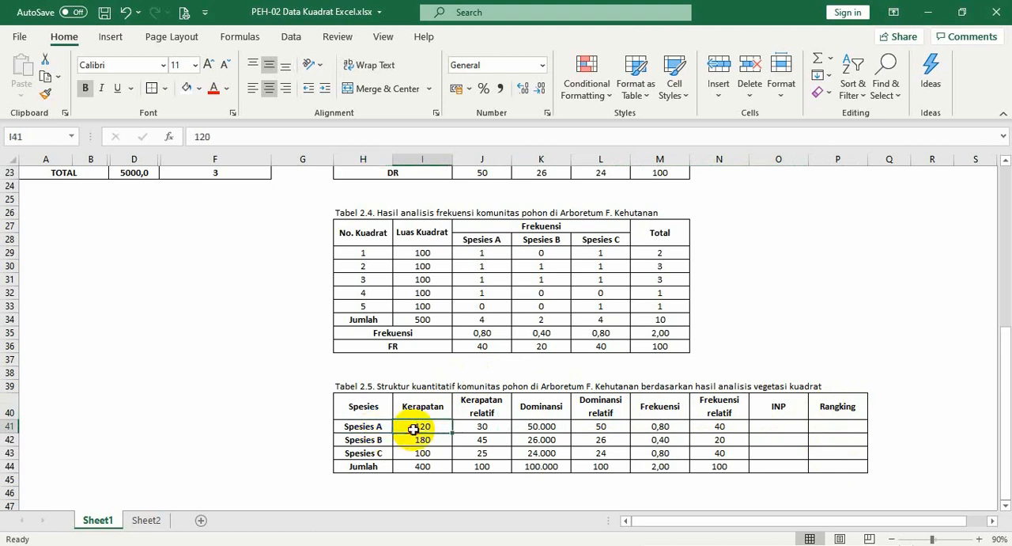
{"action": "scroll", "coordinate": [413, 430], "scroll_direction": "up", "scroll_amount": 1}
{"action": "scroll", "coordinate": [413, 430], "scroll_direction": "up", "scroll_amount": 7}
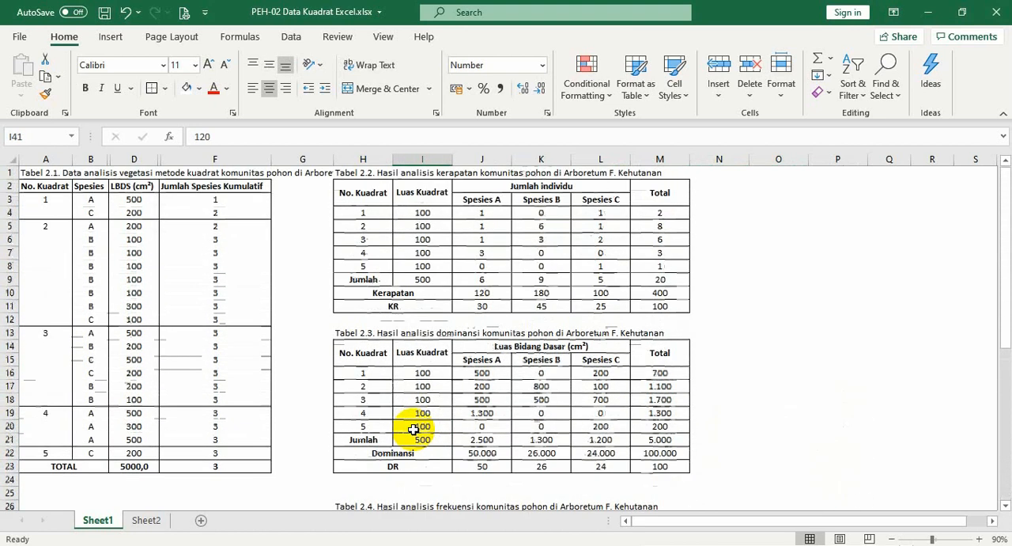
{"action": "left_click", "coordinate": [393, 293]}
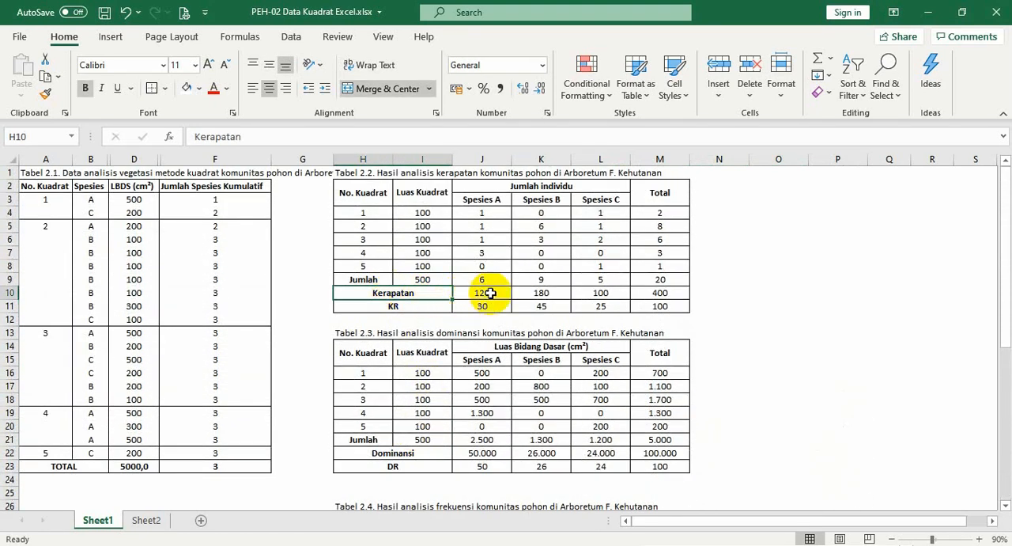
{"action": "left_click", "coordinate": [484, 291]}
{"action": "left_click", "coordinate": [547, 291]}
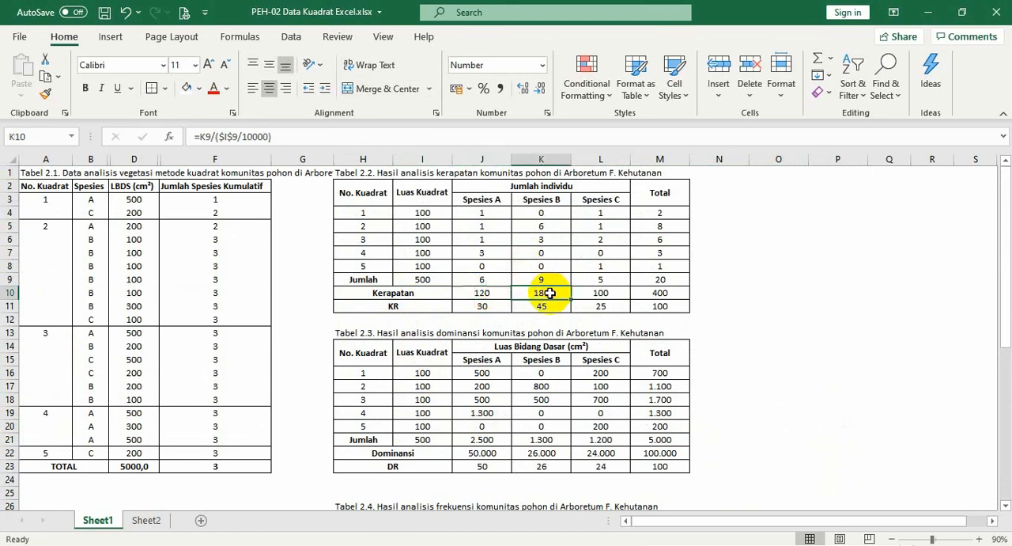
{"action": "left_click", "coordinate": [583, 294]}
{"action": "scroll", "coordinate": [583, 295], "scroll_direction": "down", "scroll_amount": 8}
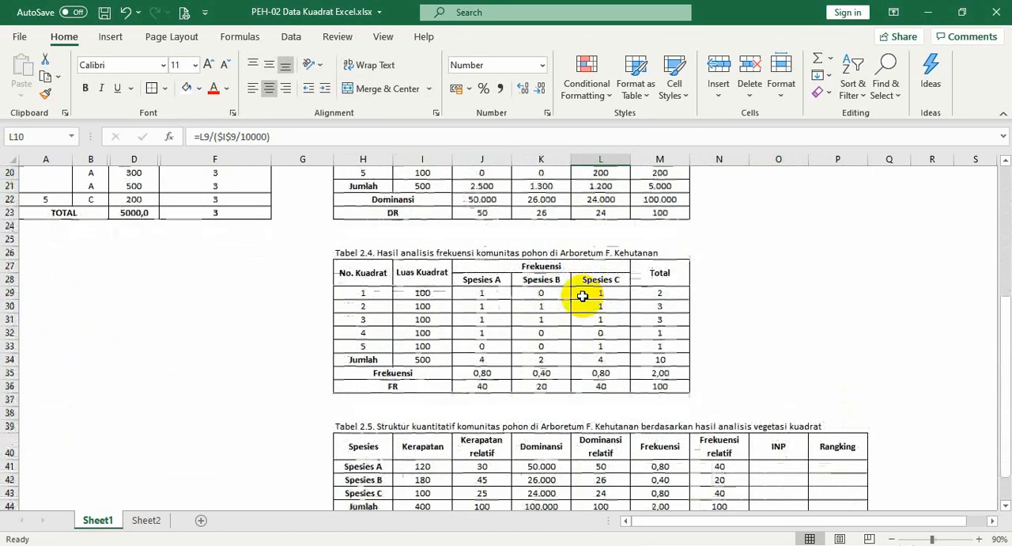
{"action": "left_click_drag", "start_coordinate": [423, 386], "coordinate": [423, 412]}
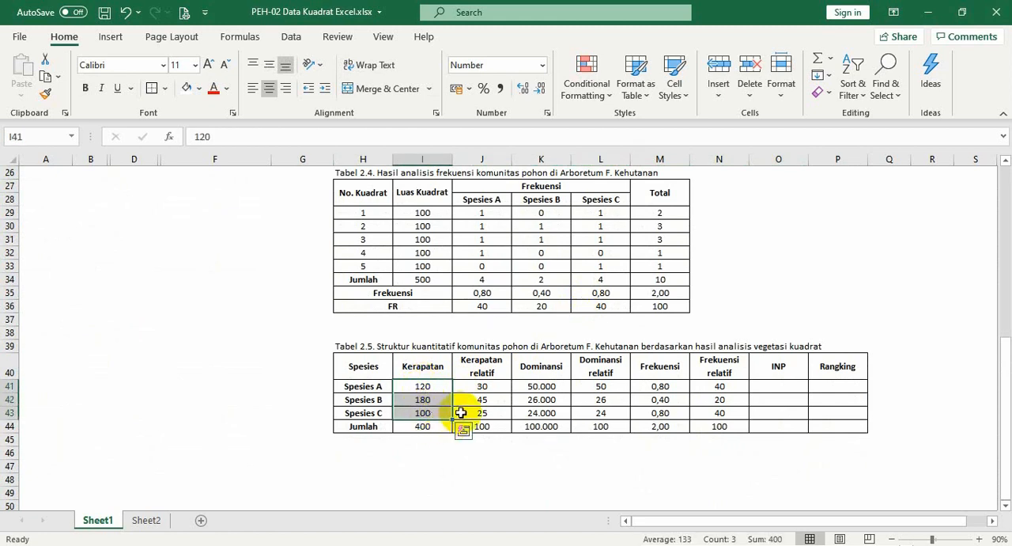
Compare the Kerapatan relatif values in column J of Tabel 2.5 with the KR row of Tabel 2.2
{"action": "left_click", "coordinate": [468, 386]}
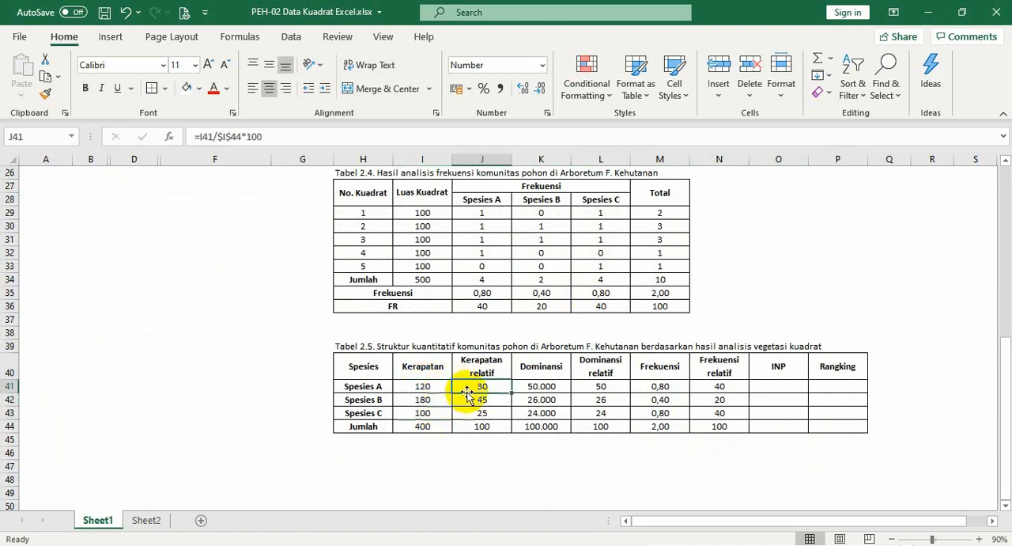
{"action": "scroll", "coordinate": [467, 394], "scroll_direction": "up", "scroll_amount": 3}
{"action": "scroll", "coordinate": [466, 394], "scroll_direction": "up", "scroll_amount": 5}
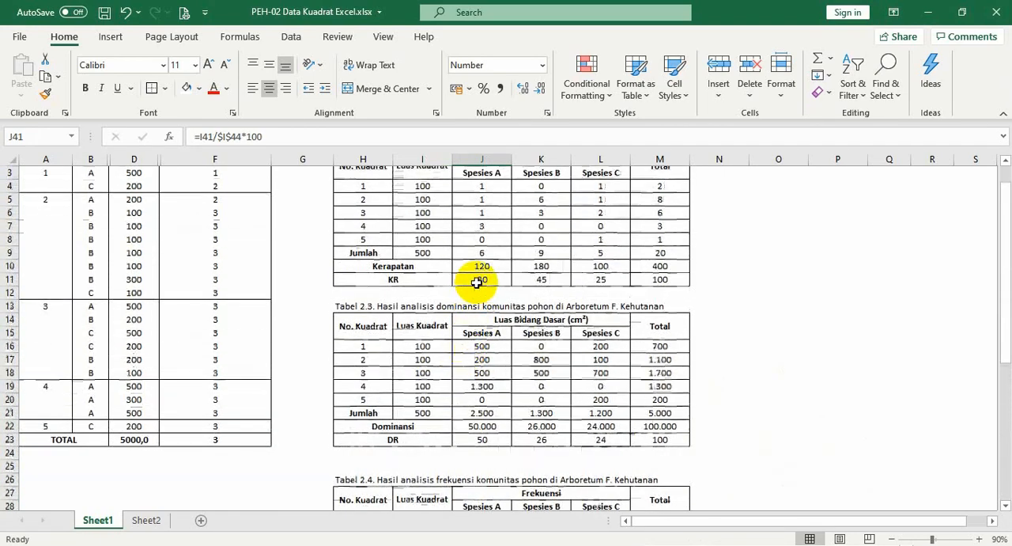
{"action": "scroll", "coordinate": [609, 278], "scroll_direction": "down", "scroll_amount": 7}
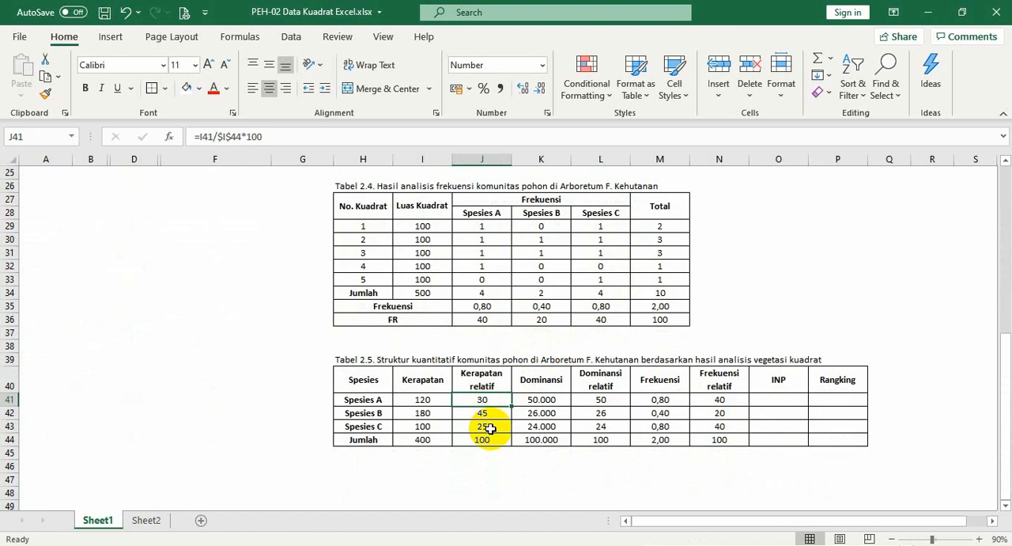
Review the Dominansi and Dominansi relatif values of each species in Tabel 2.5 and the SUM formulas in K44 and L44
{"action": "left_click", "coordinate": [541, 382]}
{"action": "left_click", "coordinate": [554, 401]}
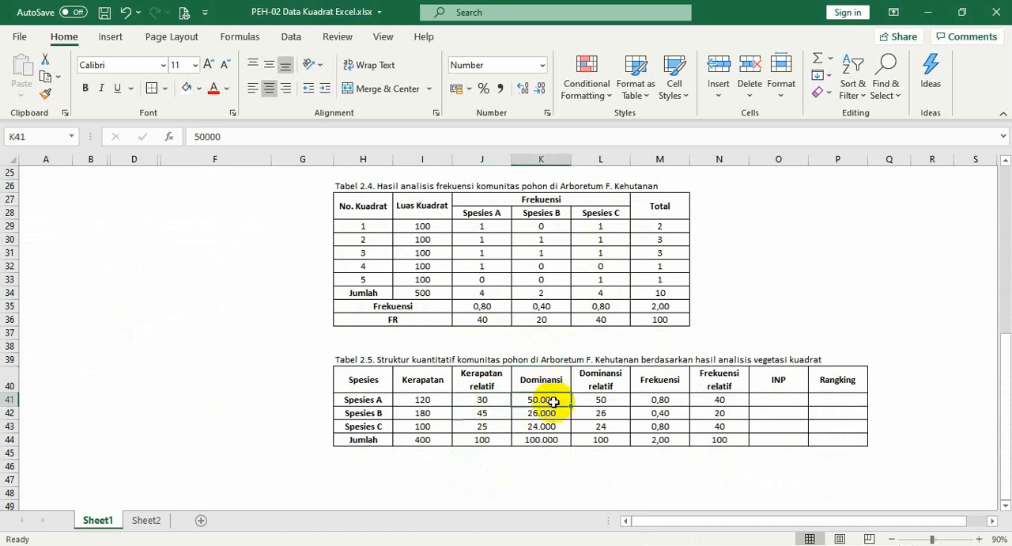
{"action": "left_click", "coordinate": [556, 415]}
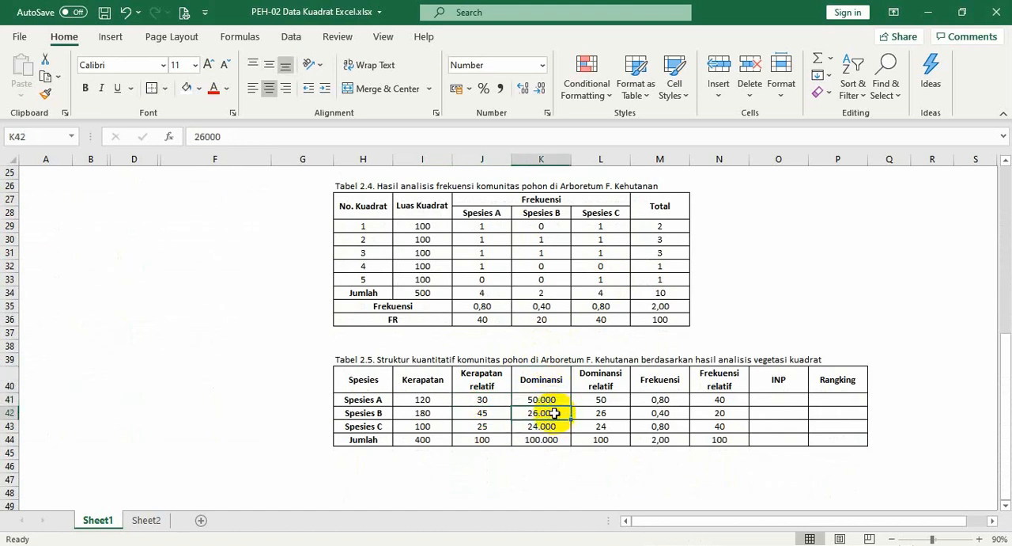
{"action": "left_click", "coordinate": [544, 428]}
{"action": "left_click", "coordinate": [554, 440]}
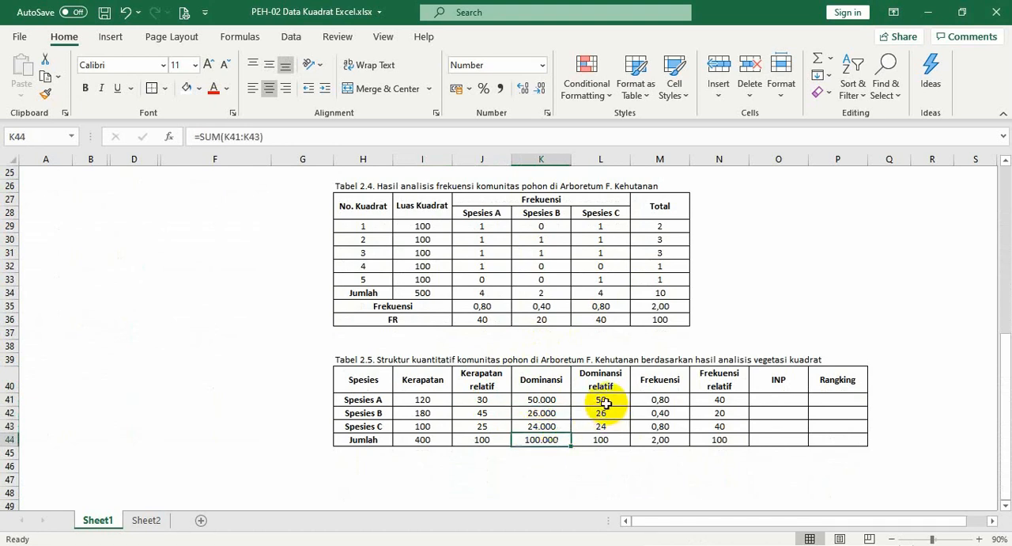
{"action": "left_click", "coordinate": [605, 401]}
{"action": "left_click", "coordinate": [617, 427]}
{"action": "left_click", "coordinate": [615, 438]}
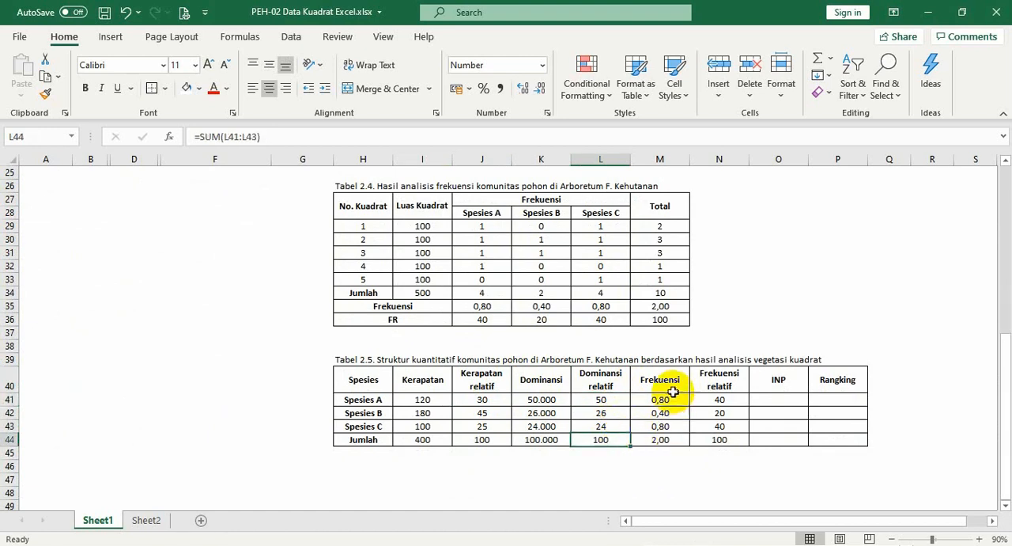
Check the Frekuensi and Frekuensi relatif columns of Tabel 2.5, including their Jumlah cells M44 and N44
{"action": "left_click", "coordinate": [674, 389]}
{"action": "left_click", "coordinate": [668, 400]}
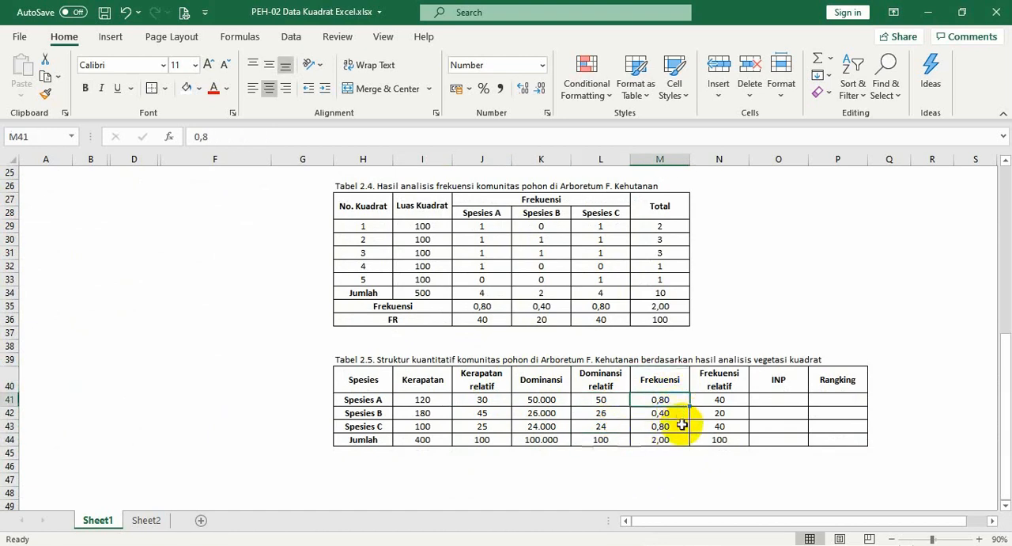
{"action": "left_click", "coordinate": [682, 440]}
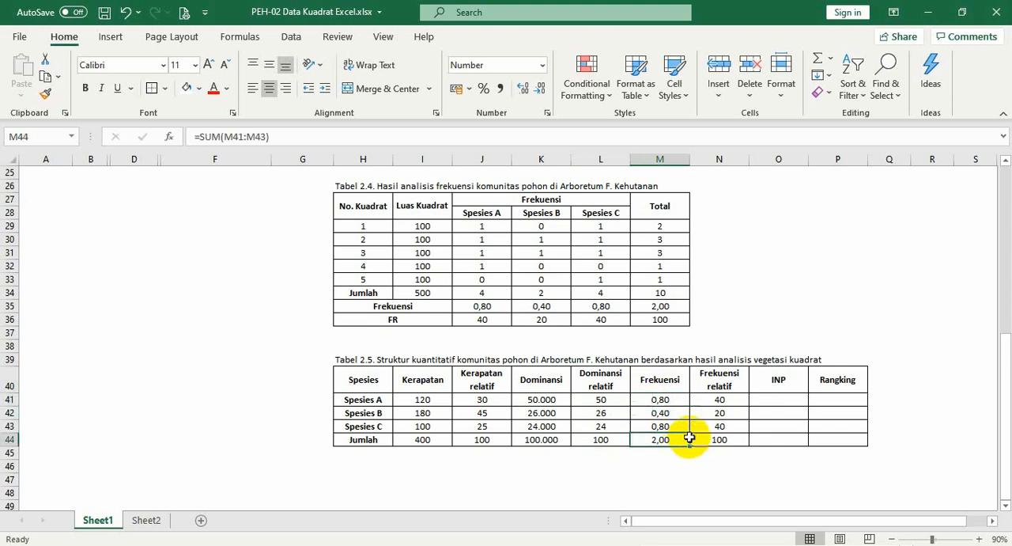
{"action": "left_click", "coordinate": [726, 383]}
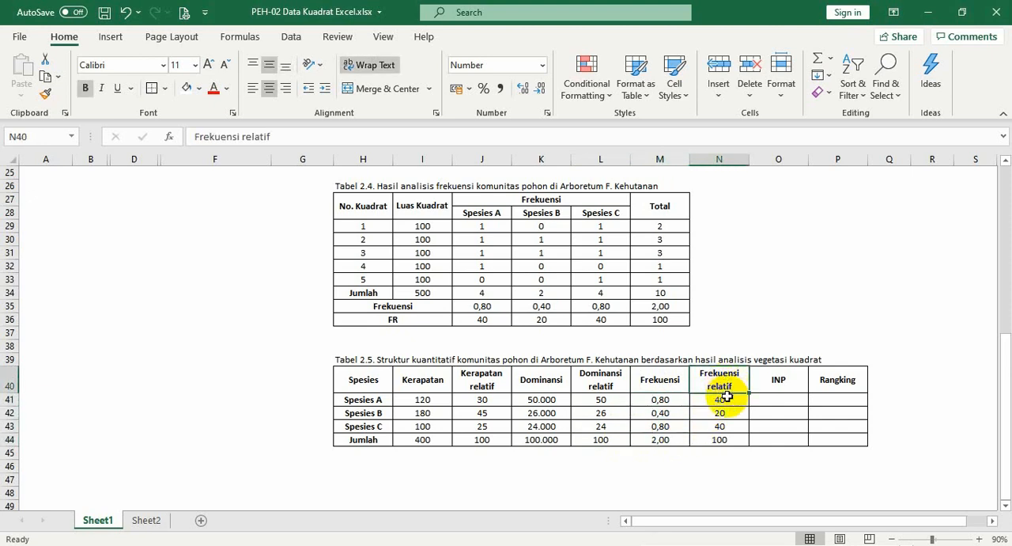
{"action": "left_click", "coordinate": [743, 437]}
Calculate the INP of Spesies A in O41 by adding its three relative values with =J41+L41+N41
{"action": "left_click", "coordinate": [768, 398]}
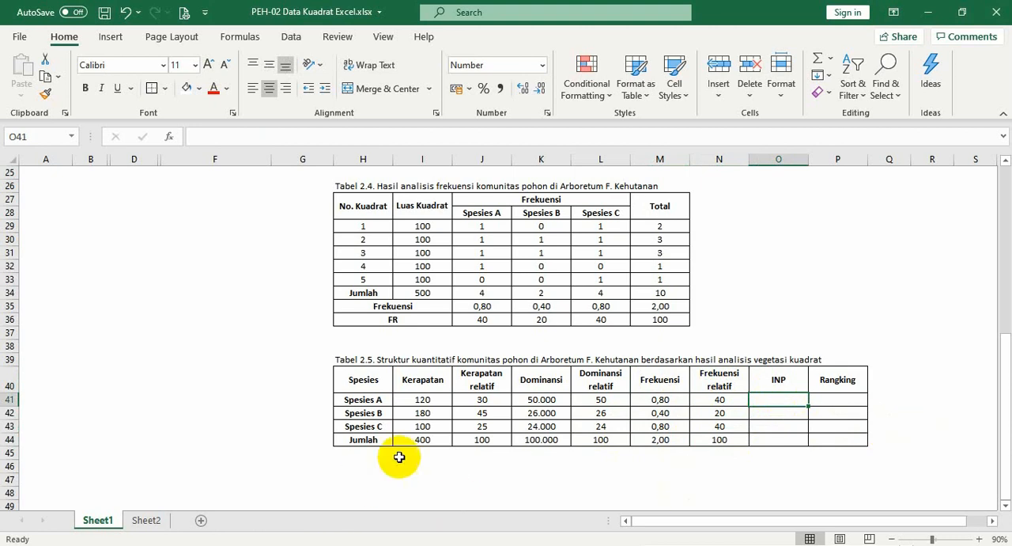
{"action": "left_click", "coordinate": [484, 382]}
{"action": "left_click", "coordinate": [585, 386]}
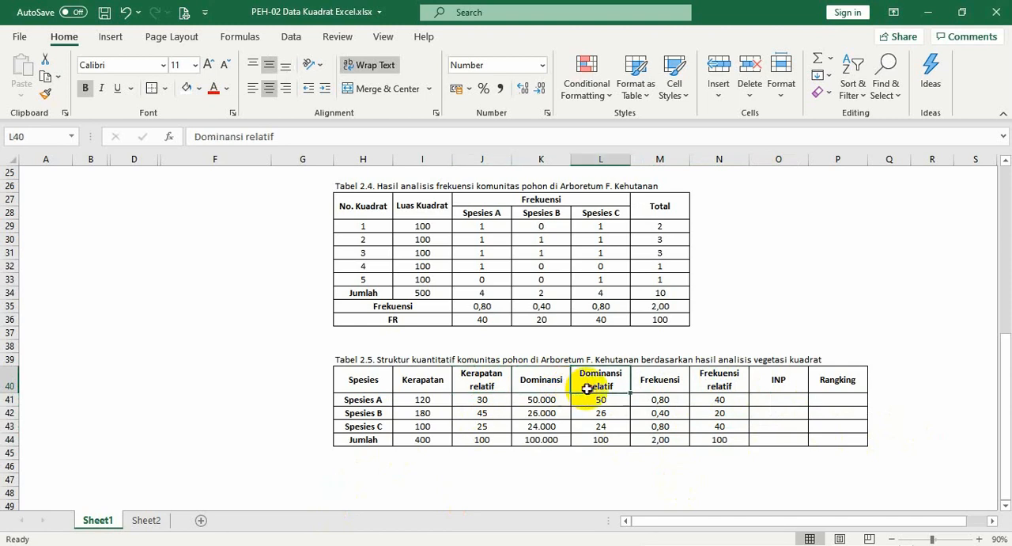
{"action": "left_click", "coordinate": [711, 390]}
{"action": "left_click", "coordinate": [775, 399]}
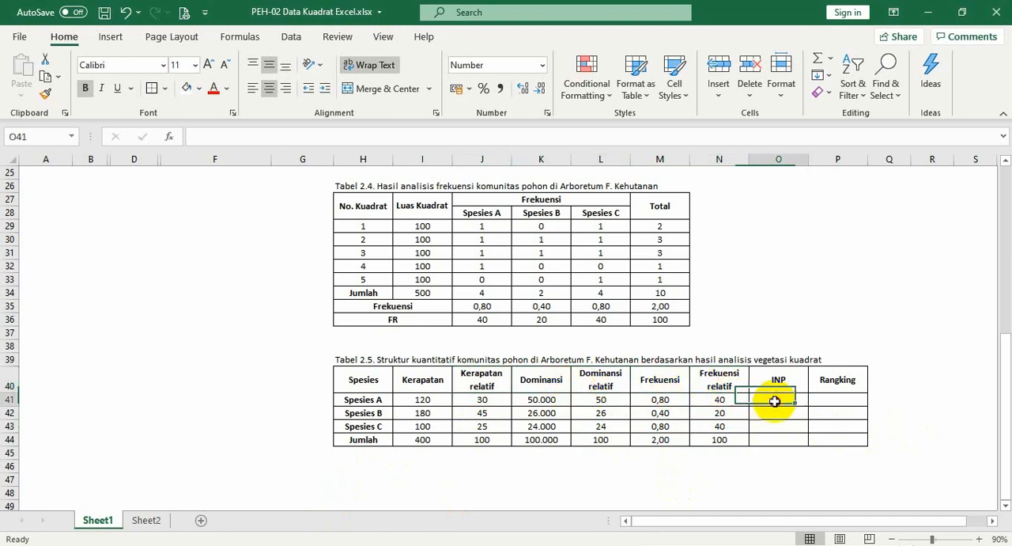
{"action": "type", "text": "="}
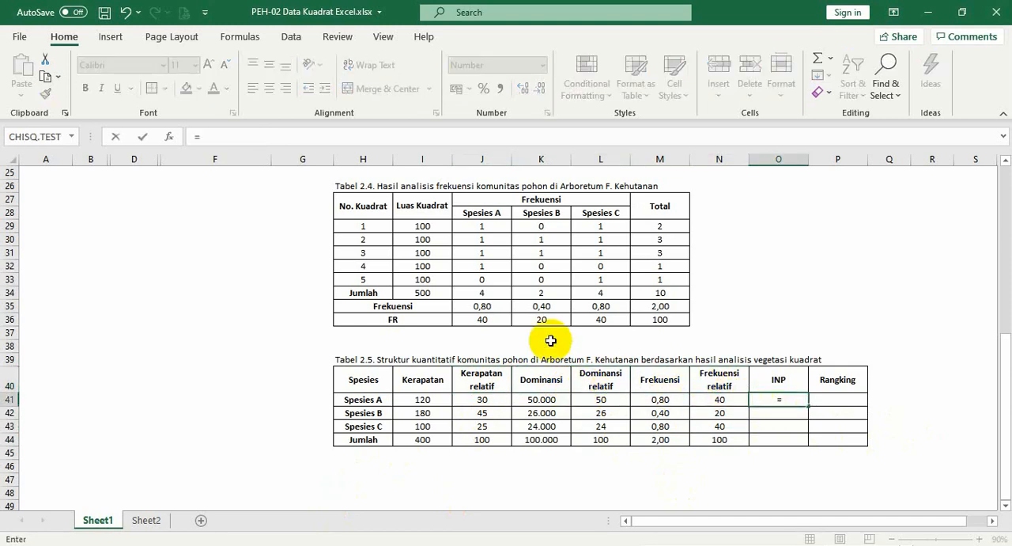
{"action": "left_click", "coordinate": [481, 399]}
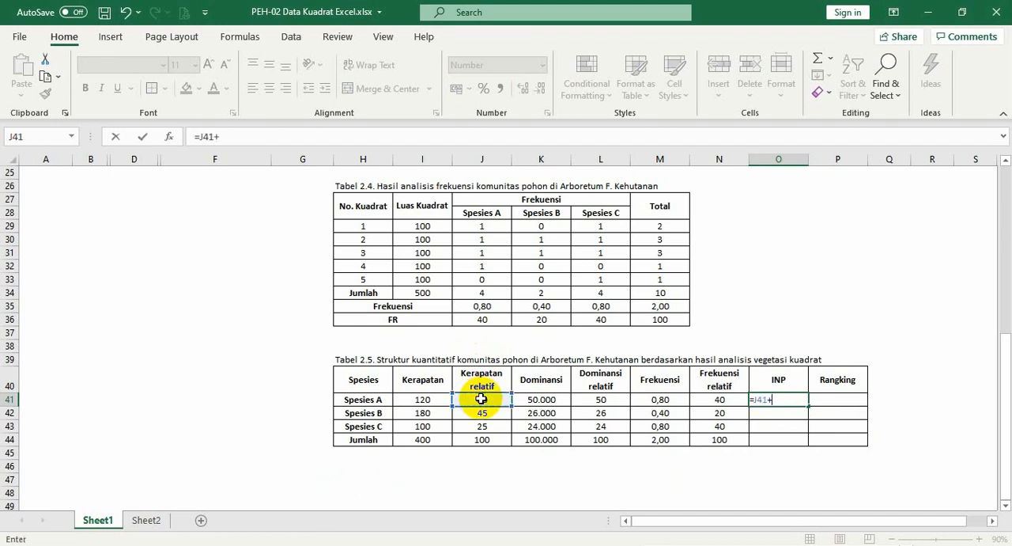
{"action": "left_click", "coordinate": [597, 399]}
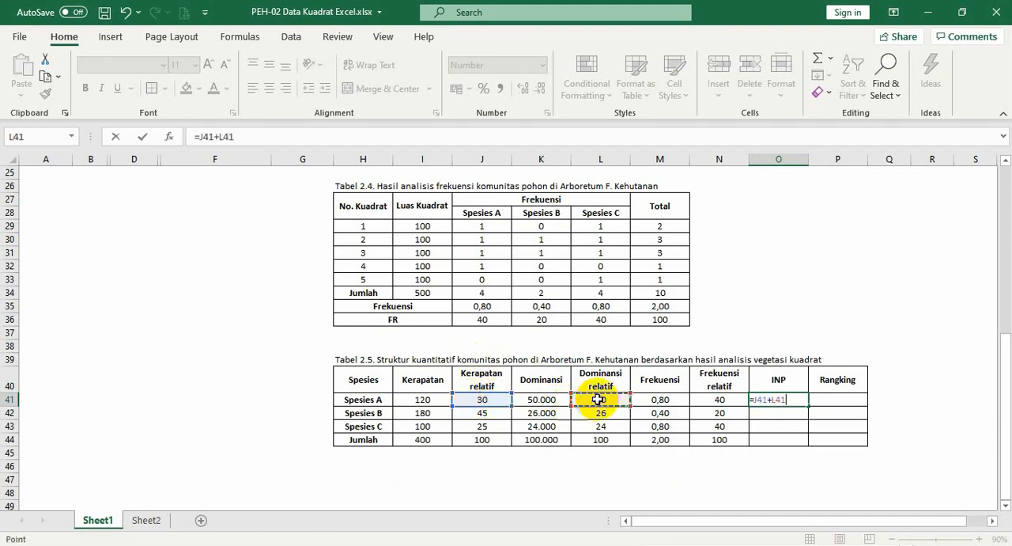
{"action": "type", "text": "+"}
{"action": "left_click", "coordinate": [710, 399]}
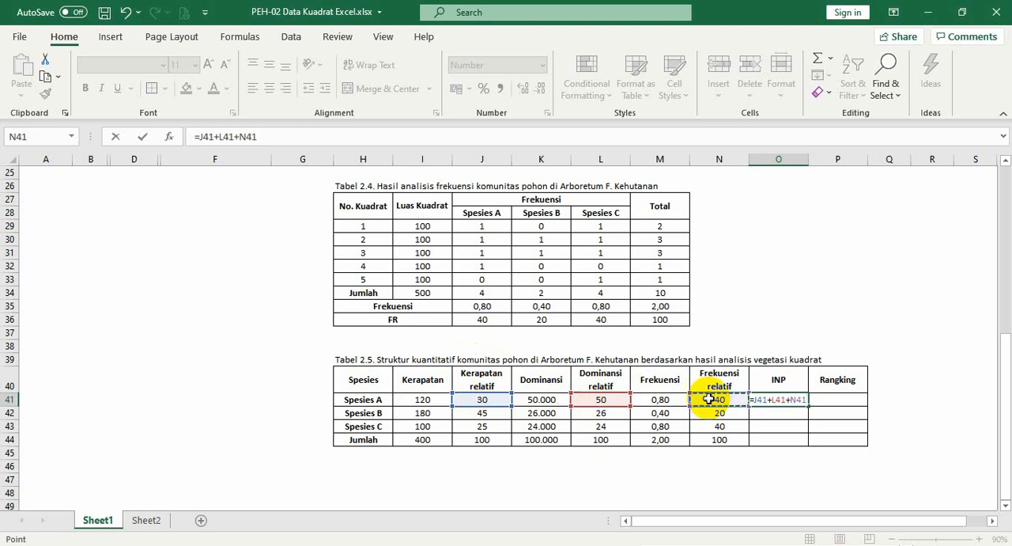
{"action": "key", "text": "Return"}
Copy the O41 INP formula down through O43 for Spesies B and C, and clear the copy selection
{"action": "left_click", "coordinate": [757, 403]}
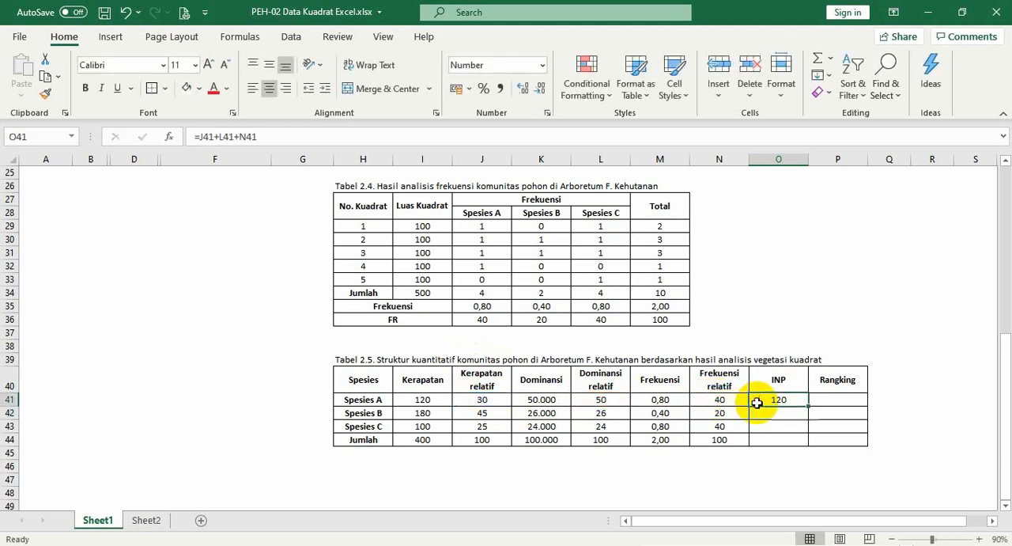
{"action": "key", "text": "ctrl+c"}
{"action": "key", "text": "shift+Down"}
{"action": "key", "text": "shift+Down"}
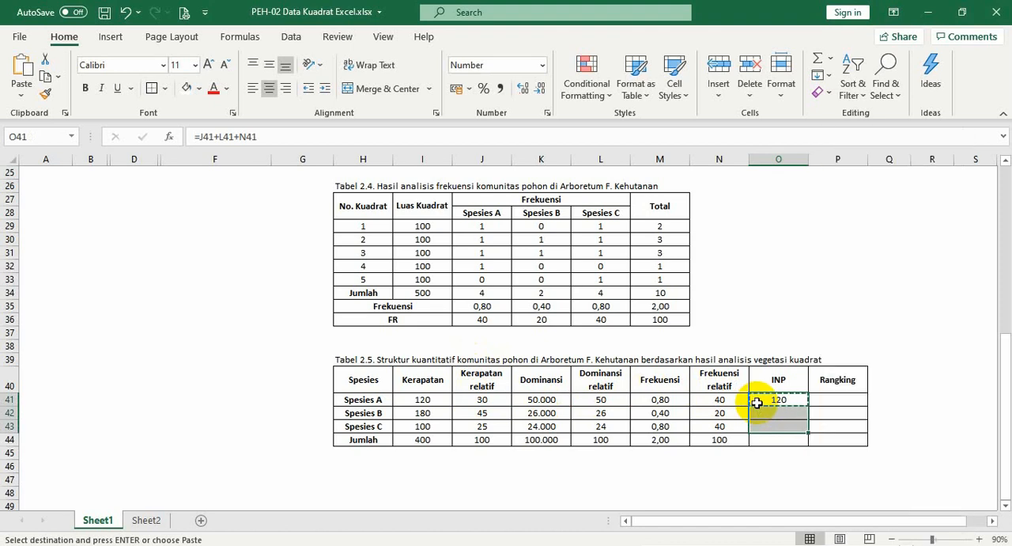
{"action": "right_click", "coordinate": [757, 405]}
{"action": "key", "text": "ctrl+v"}
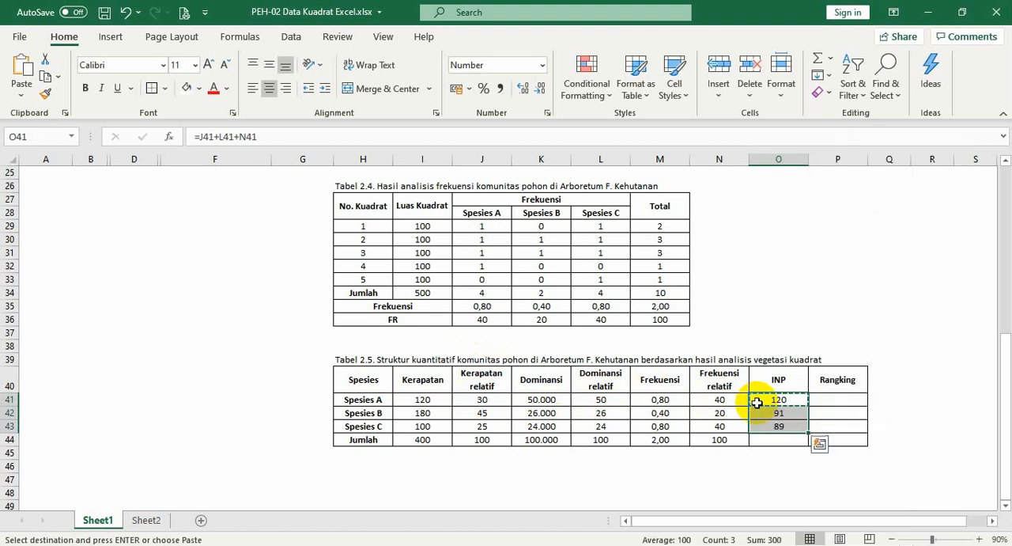
{"action": "key", "text": "Escape"}
Total the INP column in the Jumlah row by entering a SUM of O41:O43 in O44
{"action": "key", "text": "Down"}
{"action": "key", "text": "Down"}
{"action": "key", "text": "Down"}
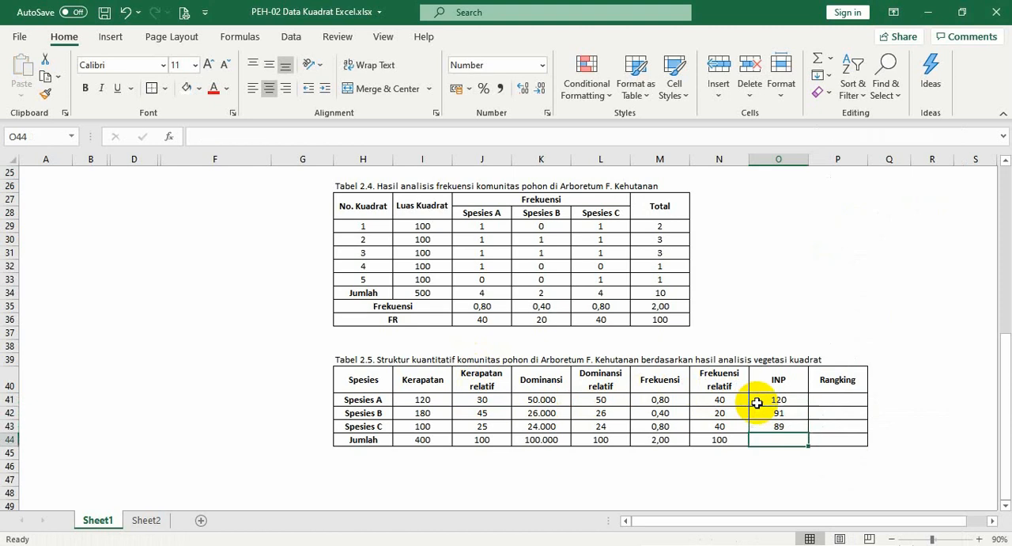
{"action": "type", "text": "=sum("}
{"action": "key", "text": "Up"}
{"action": "key", "text": "shift+Up"}
{"action": "key", "text": "shift+Up"}
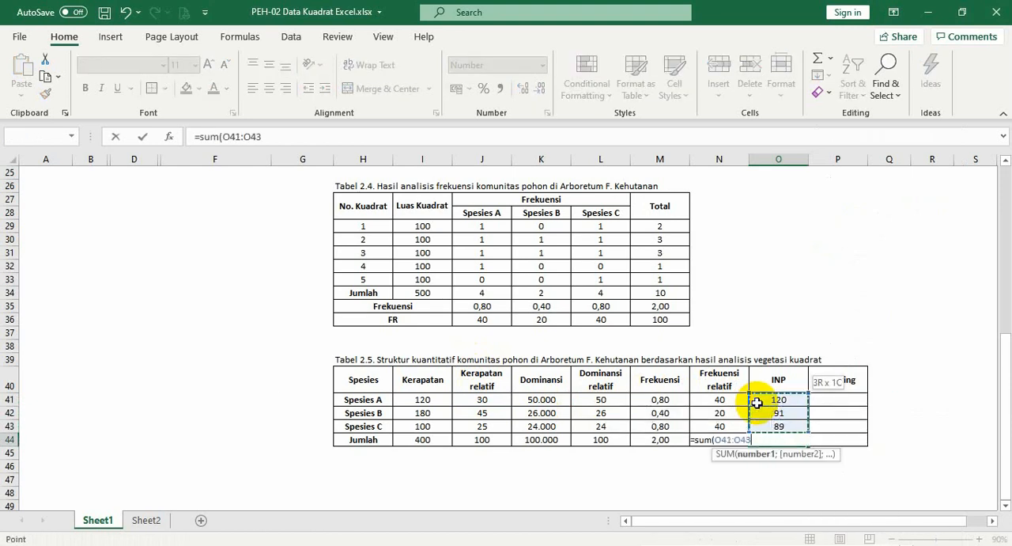
{"action": "key", "text": "Return"}
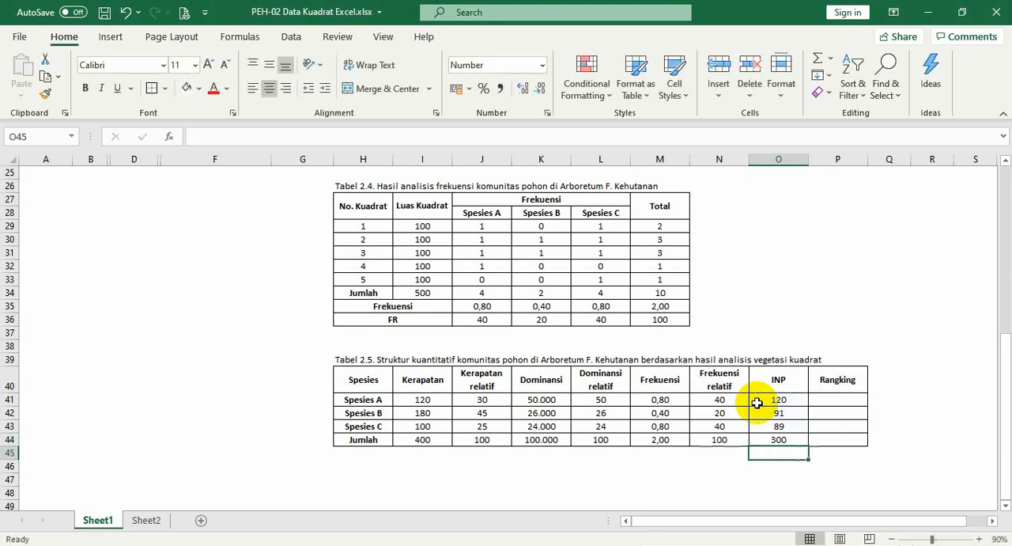
Review the INP value of each species in O41:O43 and the total in O44 to determine their order
{"action": "left_click", "coordinate": [777, 439]}
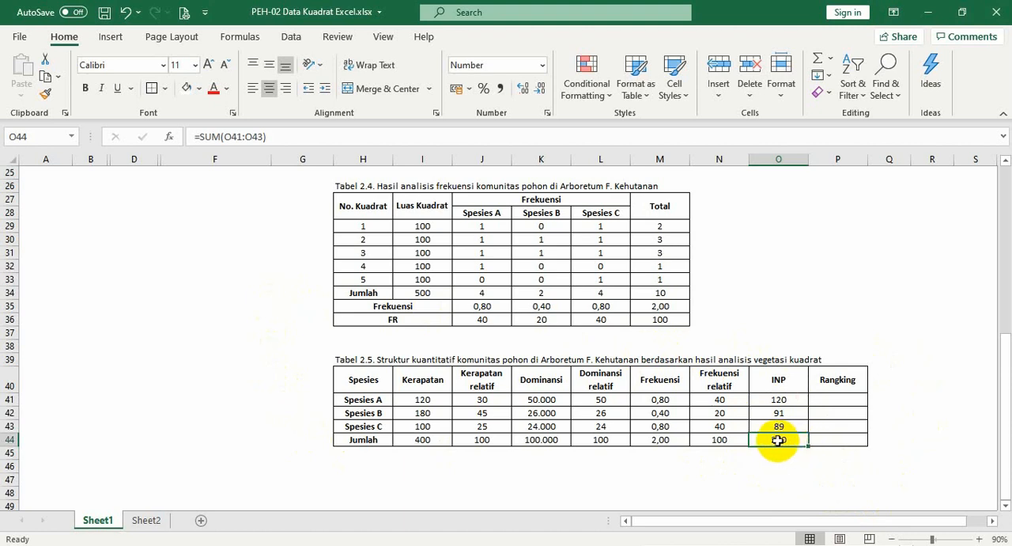
{"action": "left_click", "coordinate": [799, 399]}
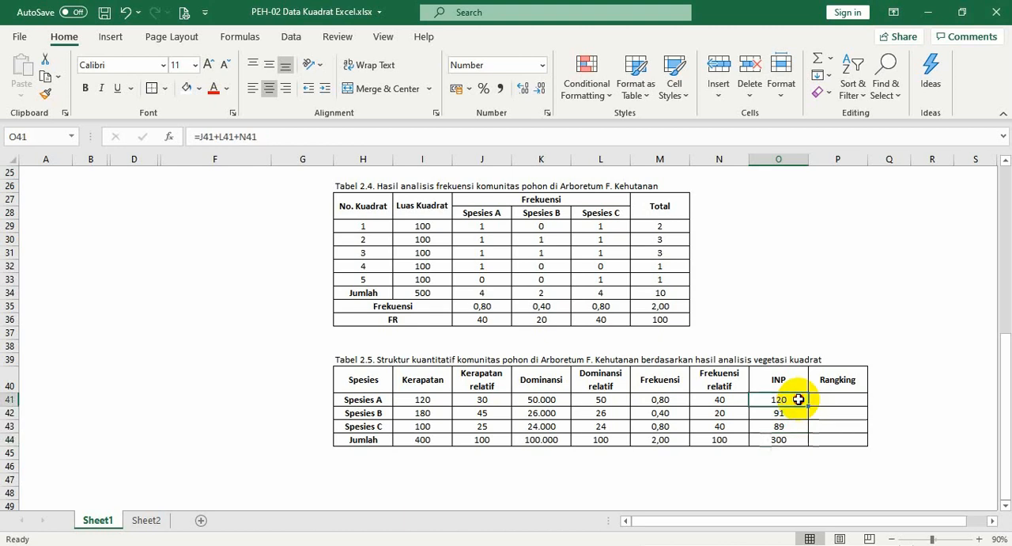
{"action": "left_click", "coordinate": [796, 413]}
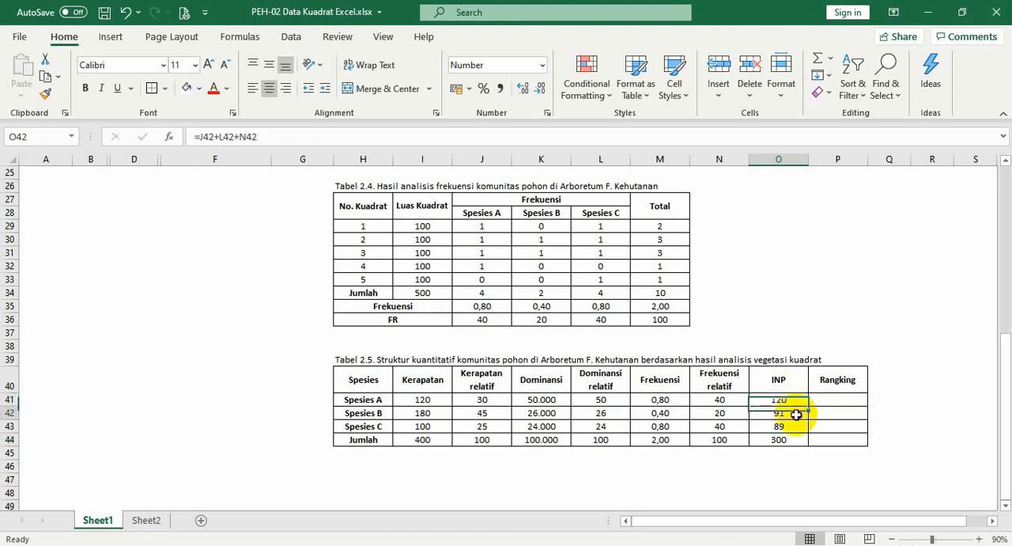
{"action": "left_click", "coordinate": [795, 428]}
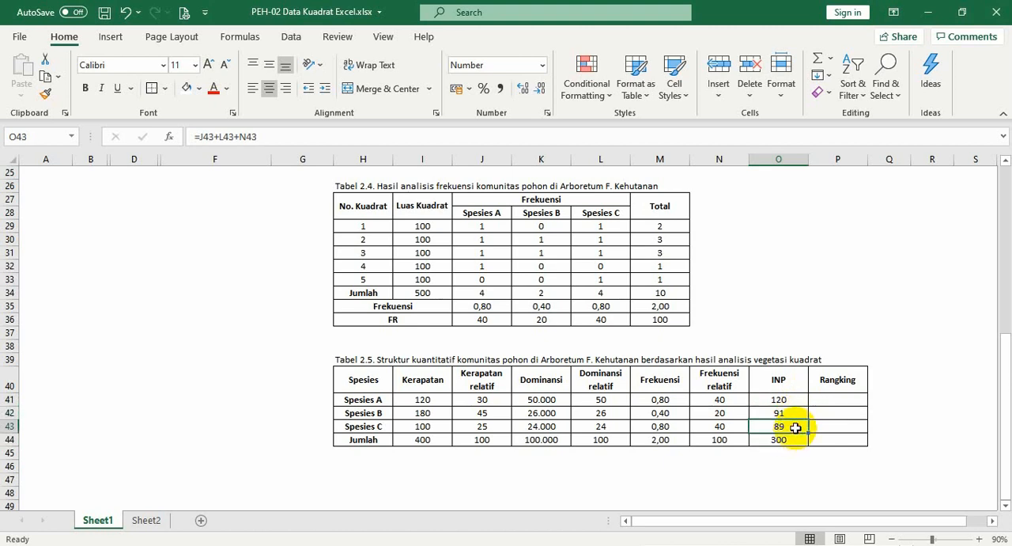
{"action": "left_click", "coordinate": [793, 440]}
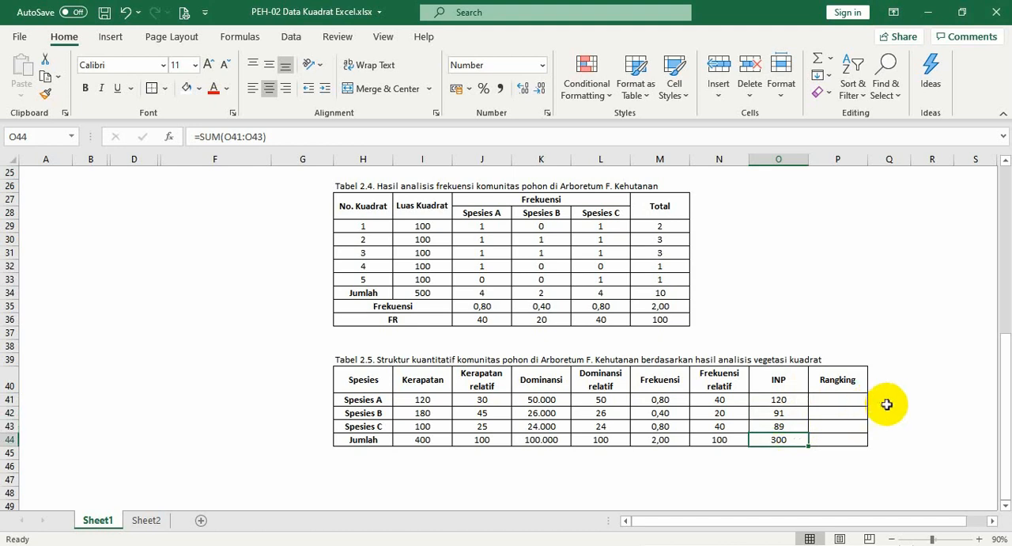
Fill the Rangking column with 1 for Spesies A, 2 for Spesies B and 3 for Spesies C
{"action": "left_click", "coordinate": [855, 401]}
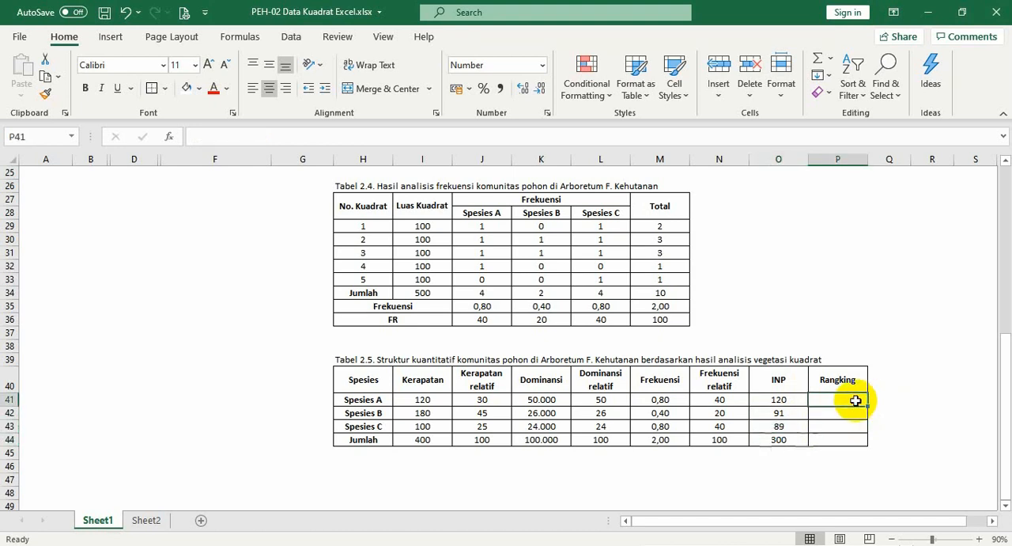
{"action": "type", "text": "1"}
{"action": "key", "text": "Return"}
{"action": "type", "text": "2"}
{"action": "key", "text": "Return"}
{"action": "type", "text": "3"}
{"action": "key", "text": "Return"}
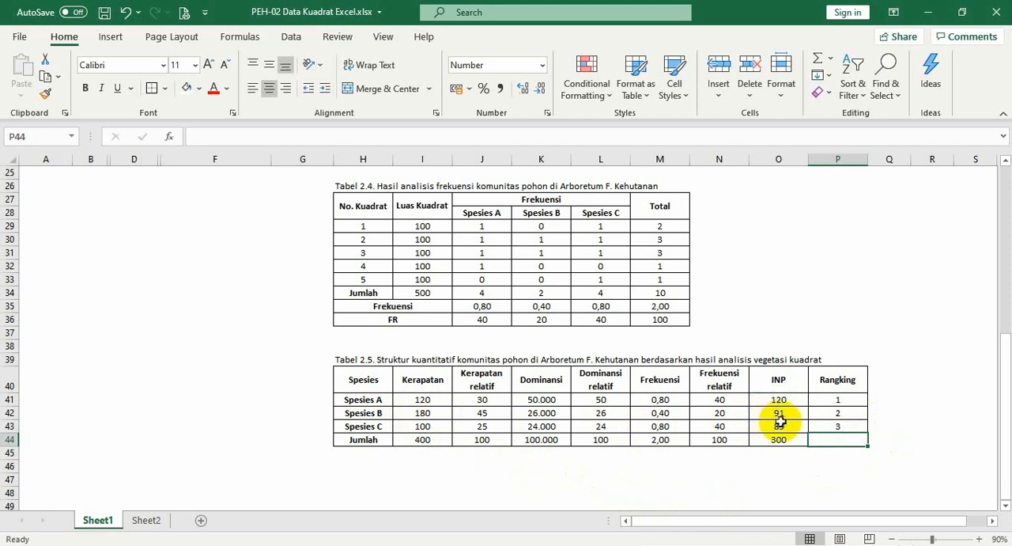
Compare the Dominansi, Frekuensi, Kerapatan and INP values of Spesies A and Spesies C in Tabel 2.5
{"action": "left_click", "coordinate": [562, 402]}
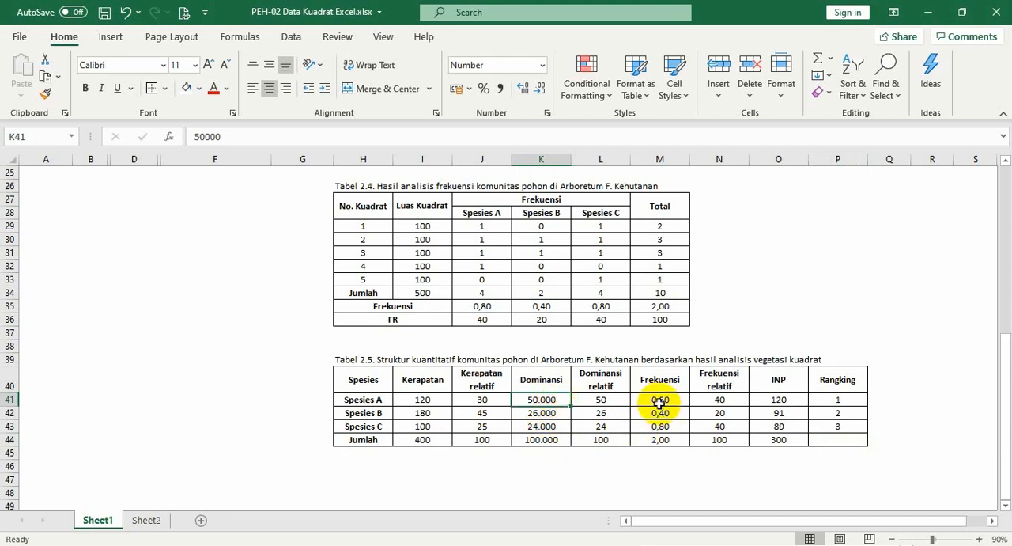
{"action": "left_click", "coordinate": [659, 402]}
{"action": "left_click", "coordinate": [642, 427]}
{"action": "left_click", "coordinate": [649, 401]}
{"action": "left_click", "coordinate": [649, 427]}
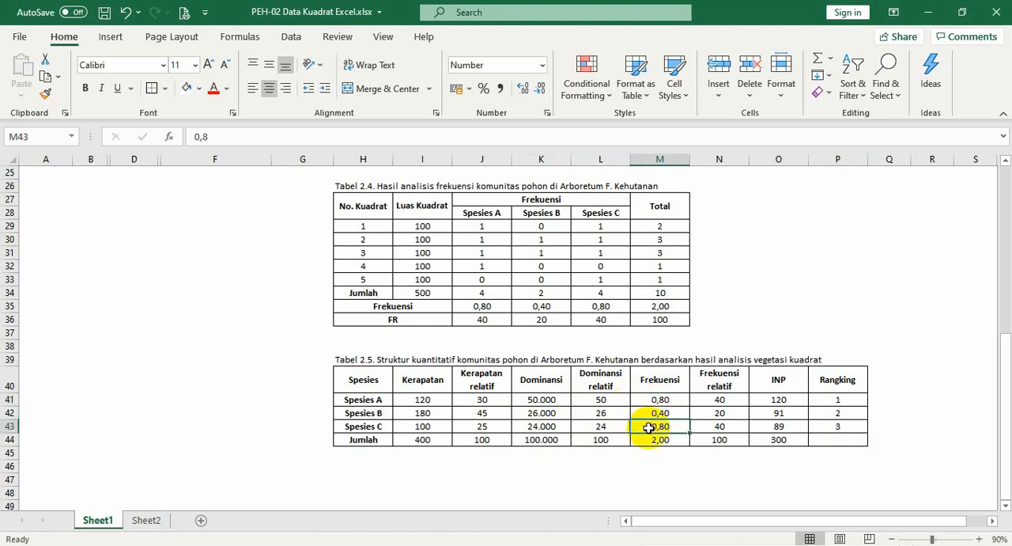
{"action": "left_click", "coordinate": [538, 427]}
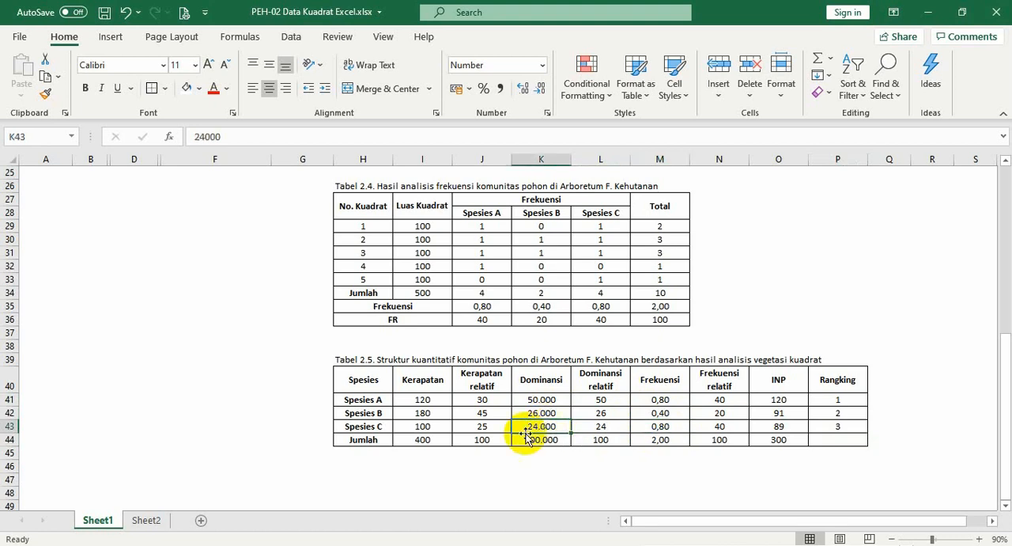
{"action": "left_click", "coordinate": [439, 425]}
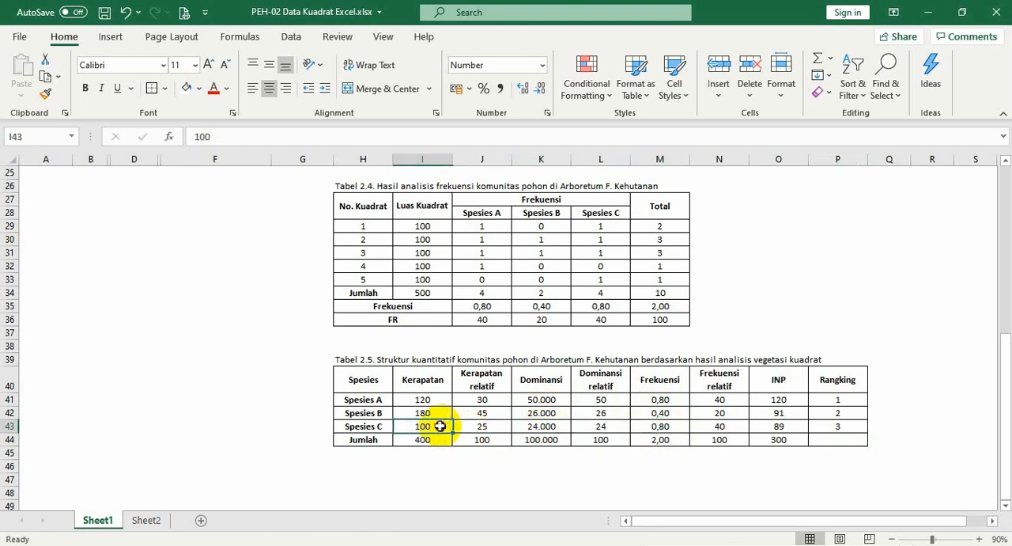
{"action": "left_click", "coordinate": [780, 428]}
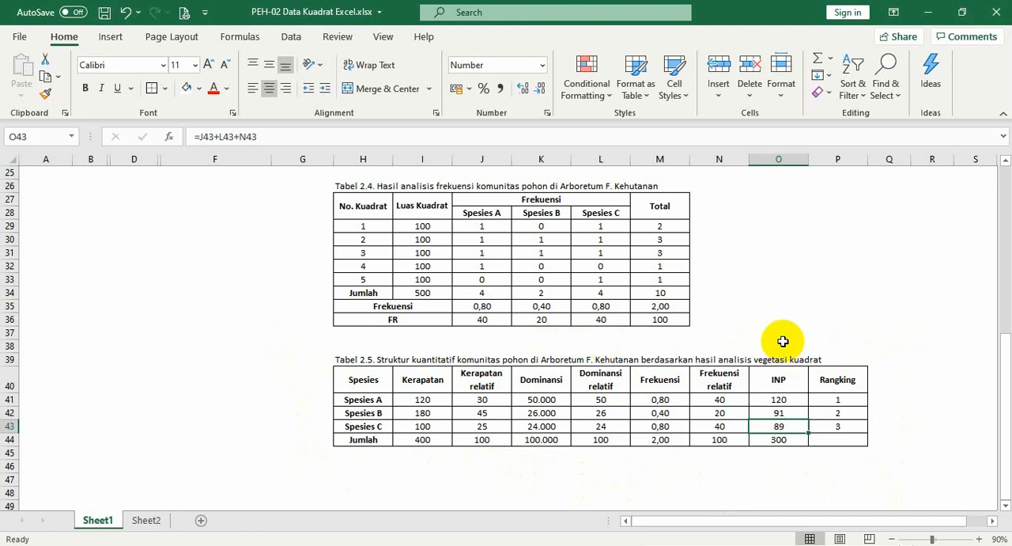
{"action": "left_click", "coordinate": [375, 401]}
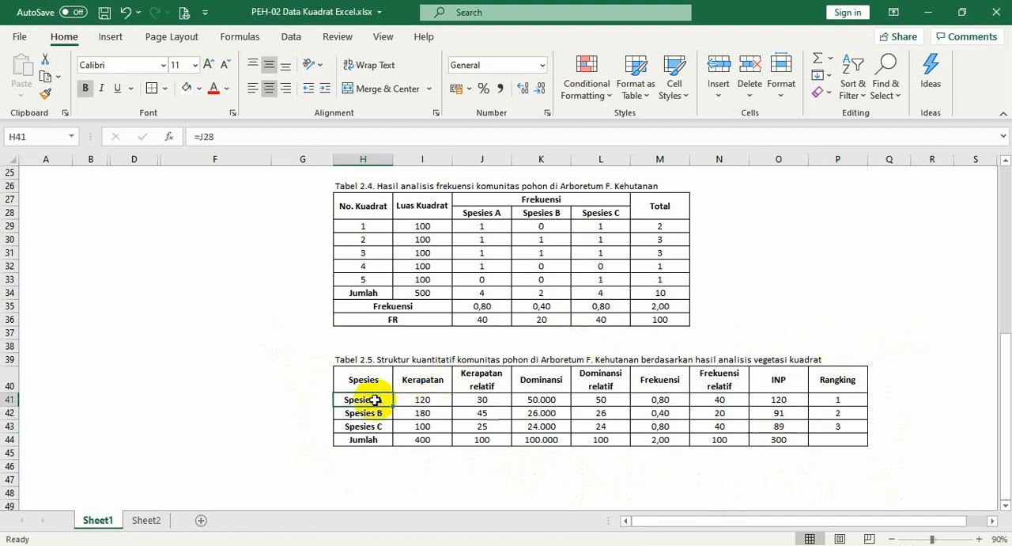
{"action": "left_click", "coordinate": [851, 456]}
{"action": "left_click", "coordinate": [870, 469]}
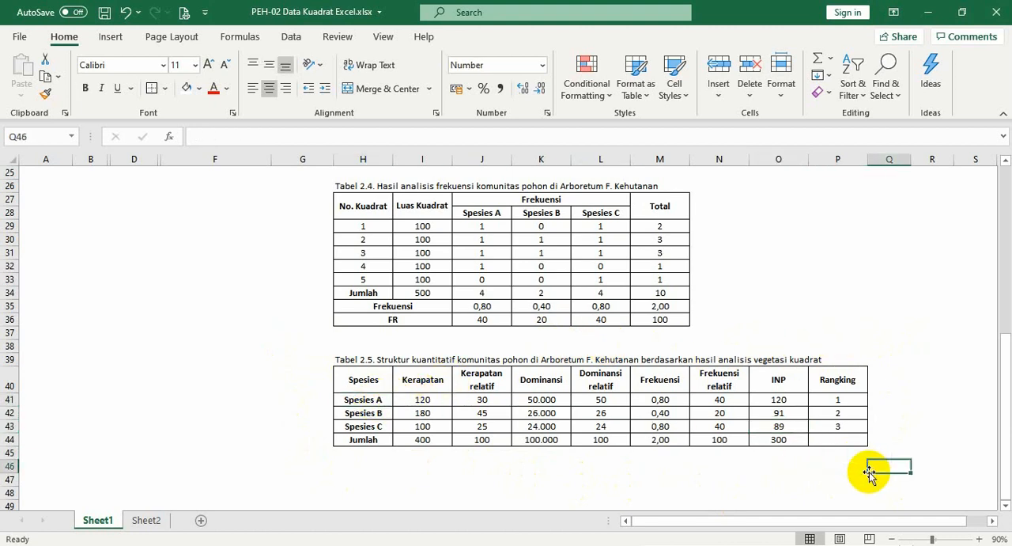
{"action": "left_click", "coordinate": [841, 468]}
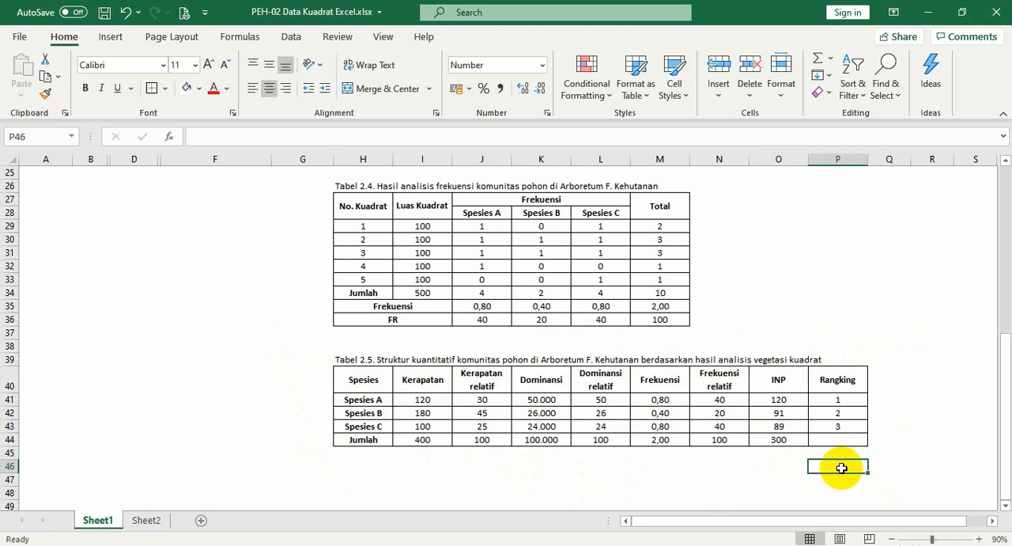